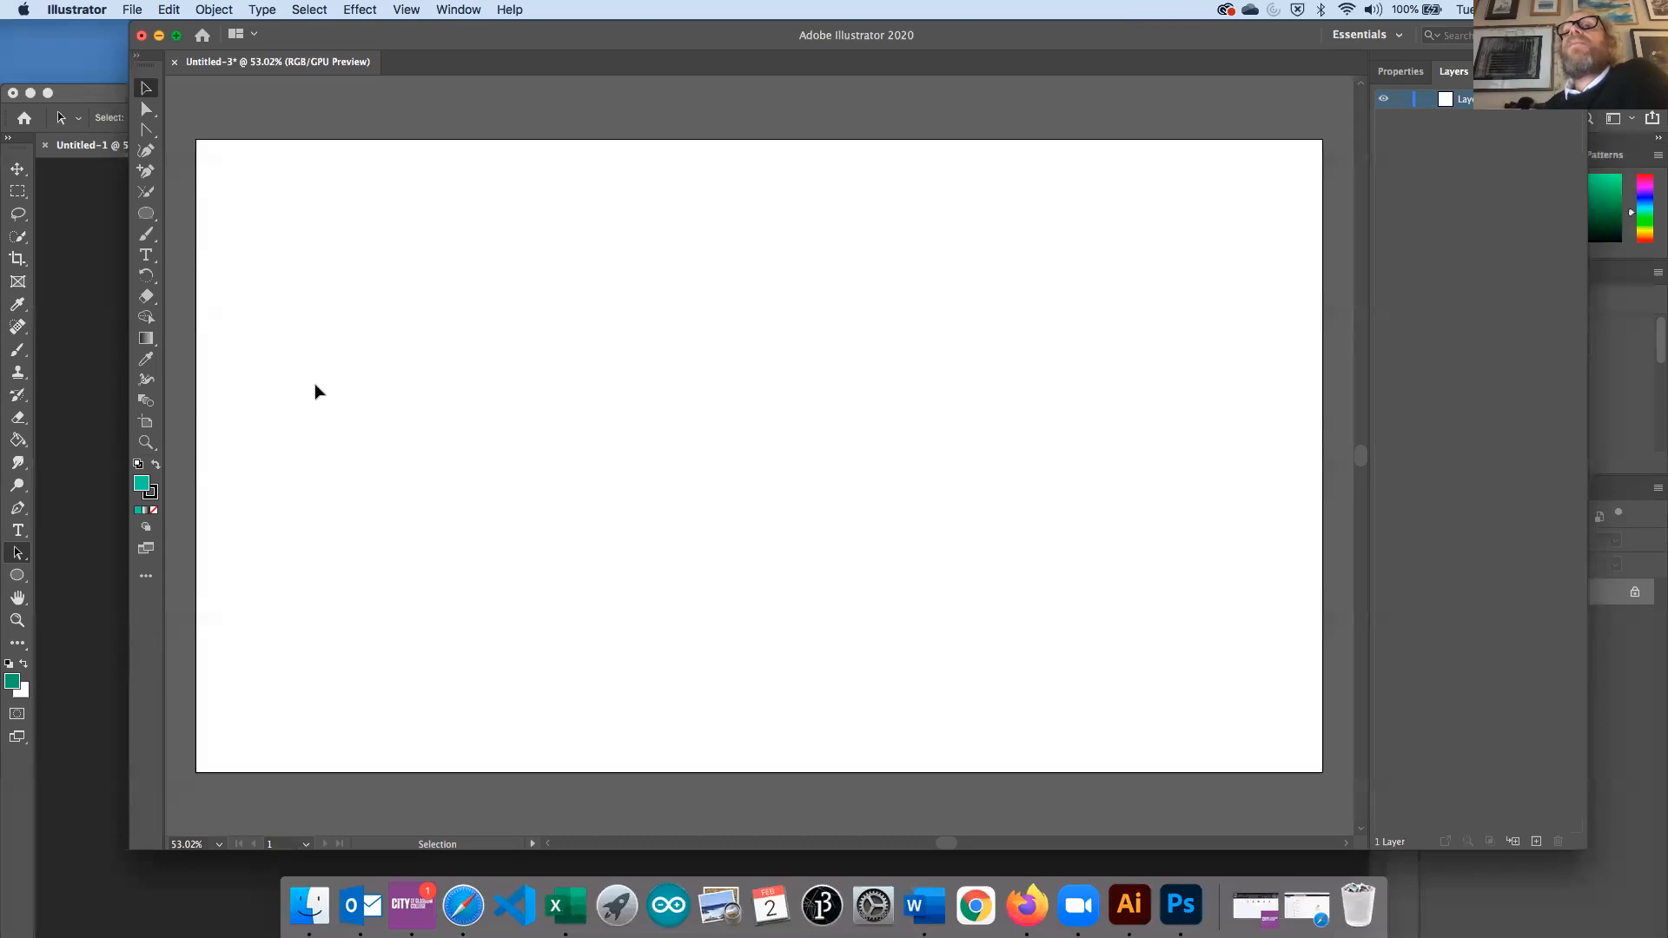
Draw a square about 144 px wide on the artboard and a slightly smaller circle beside it
left_click_drag(146, 213, 203, 217)
left_click_drag(426, 350, 545, 467)
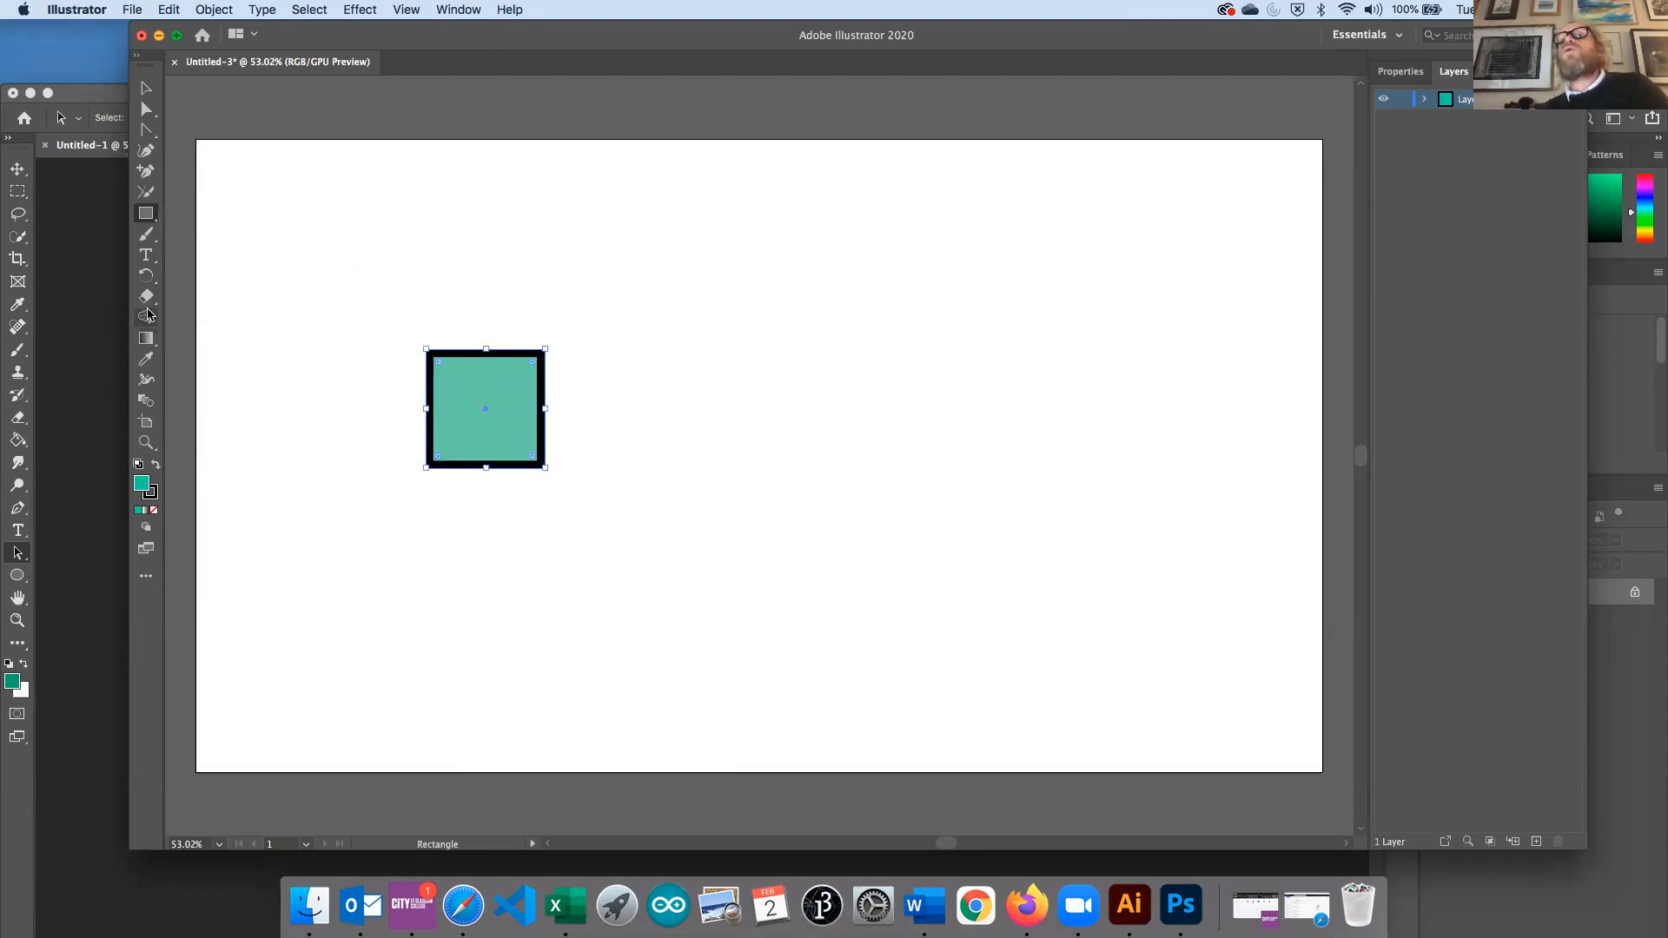
left_click_drag(146, 216, 198, 232)
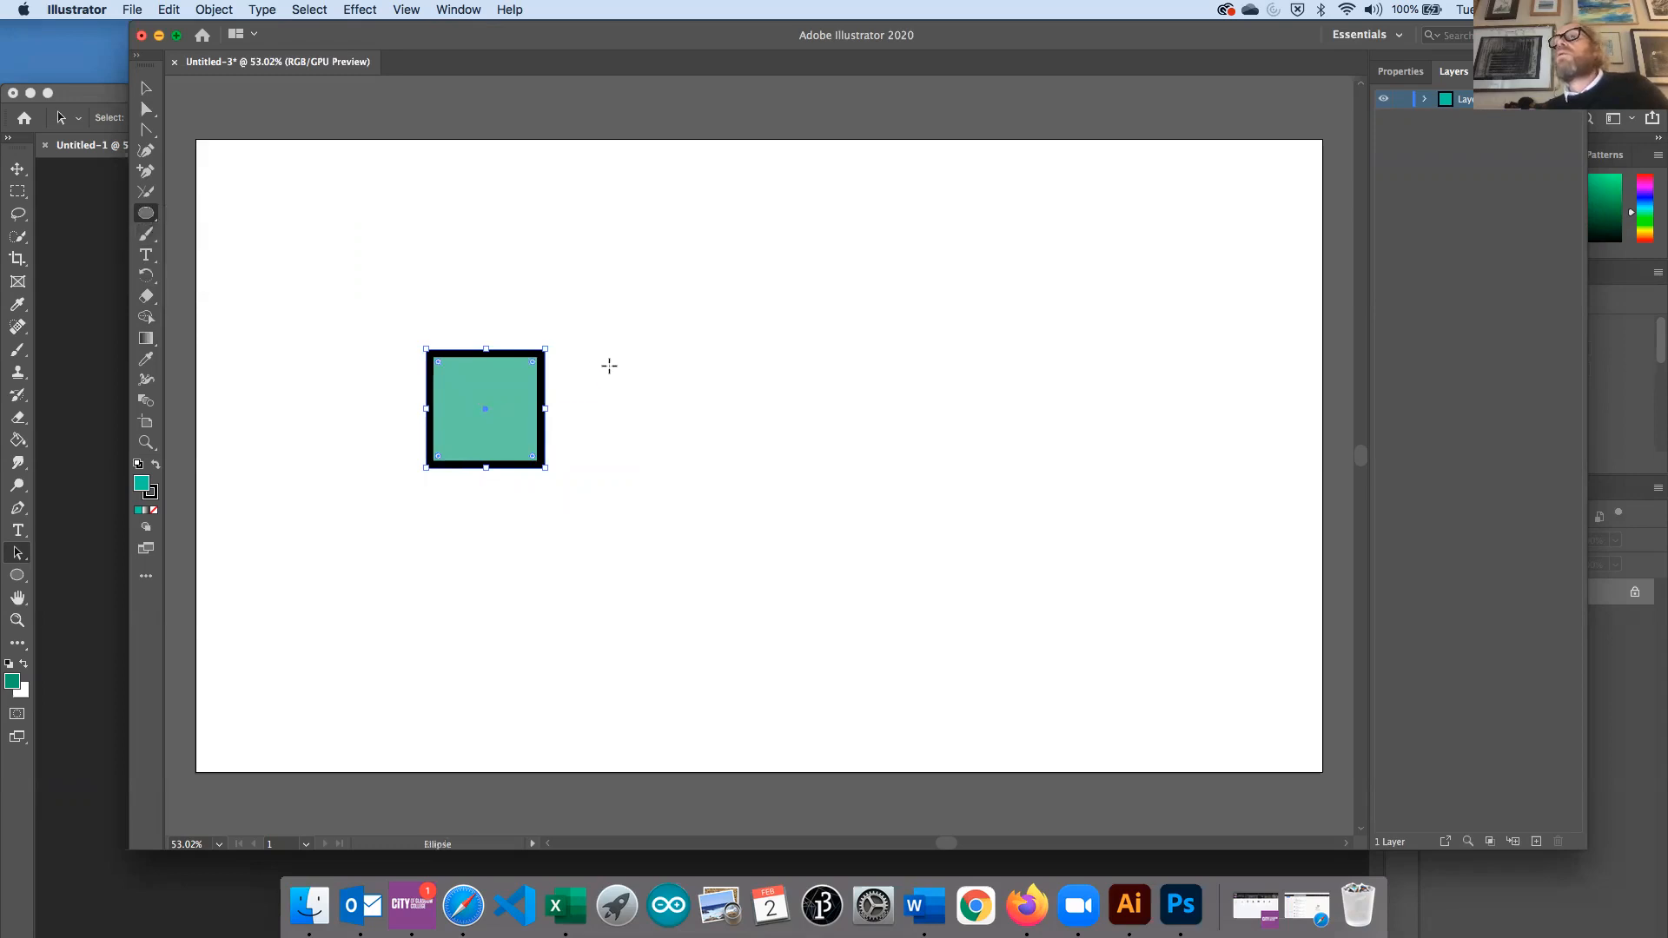
left_click_drag(607, 363, 709, 457)
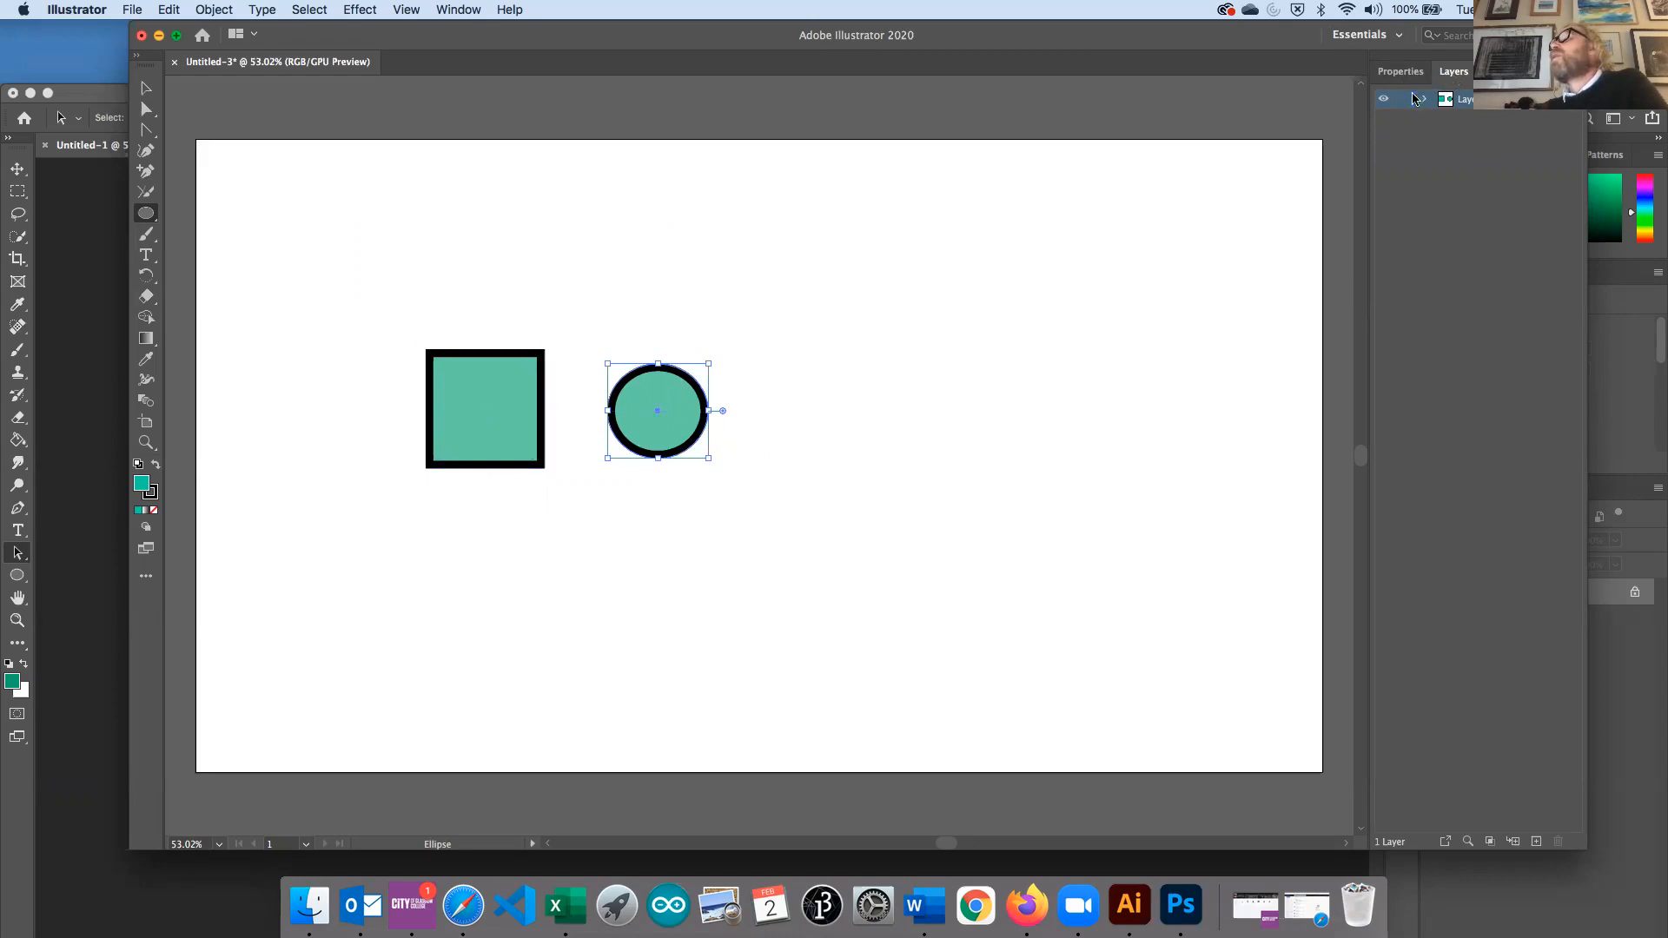
Expand Layer 1 to examine the individual shapes it contains
left_click(457, 9)
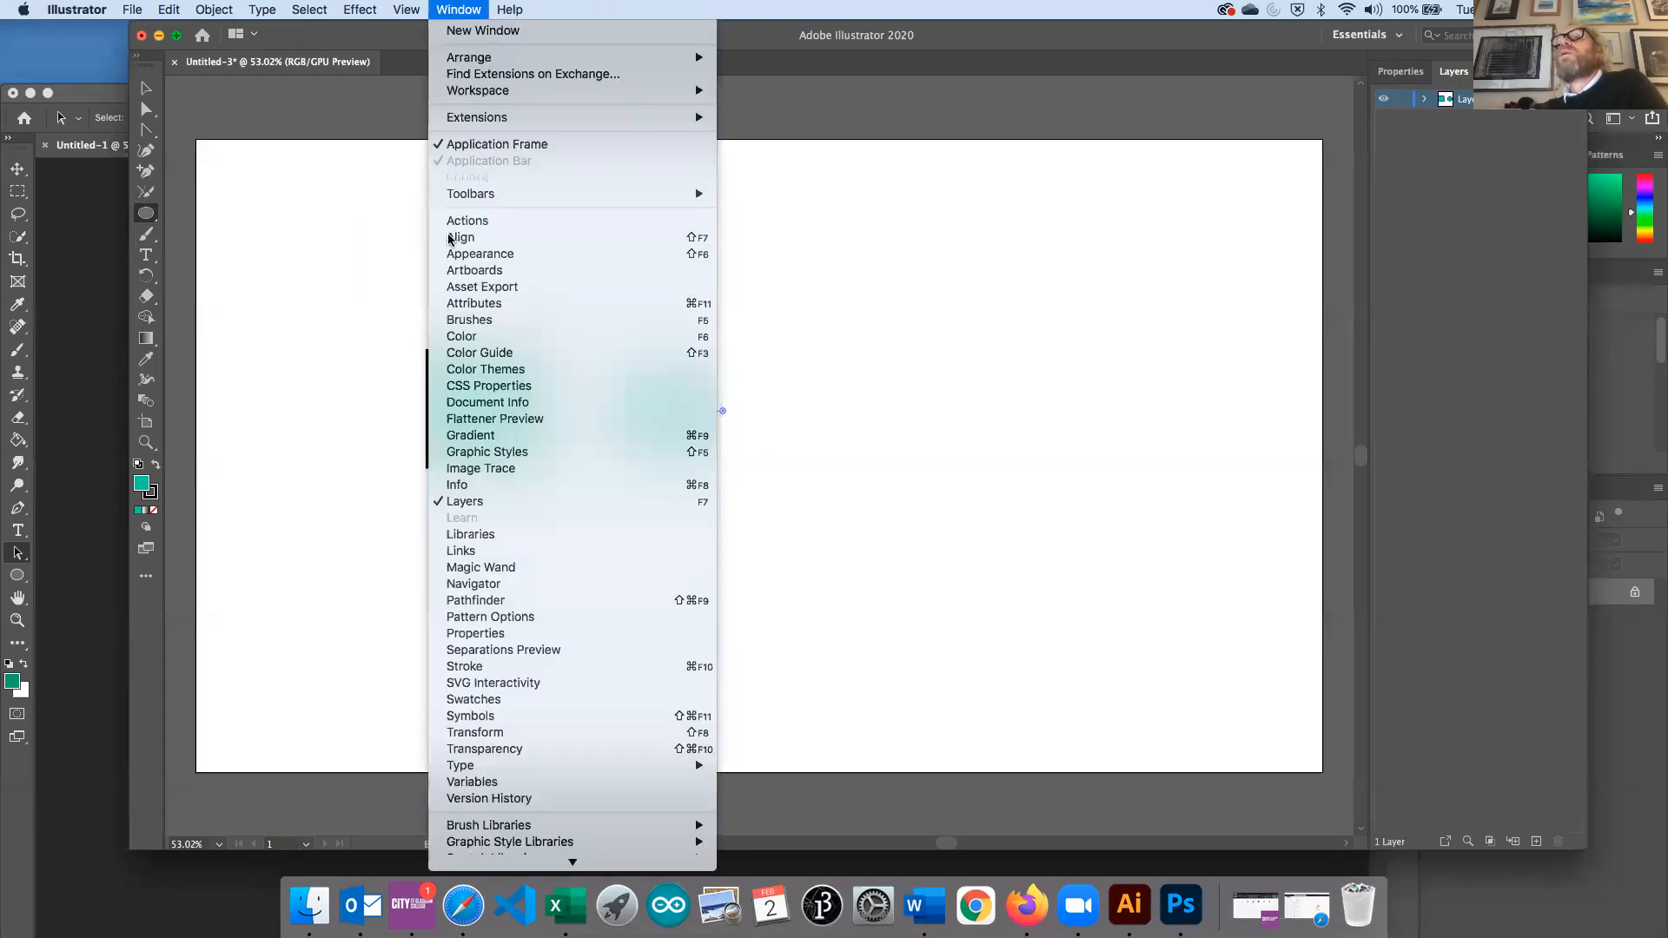
mouse_move(509, 9)
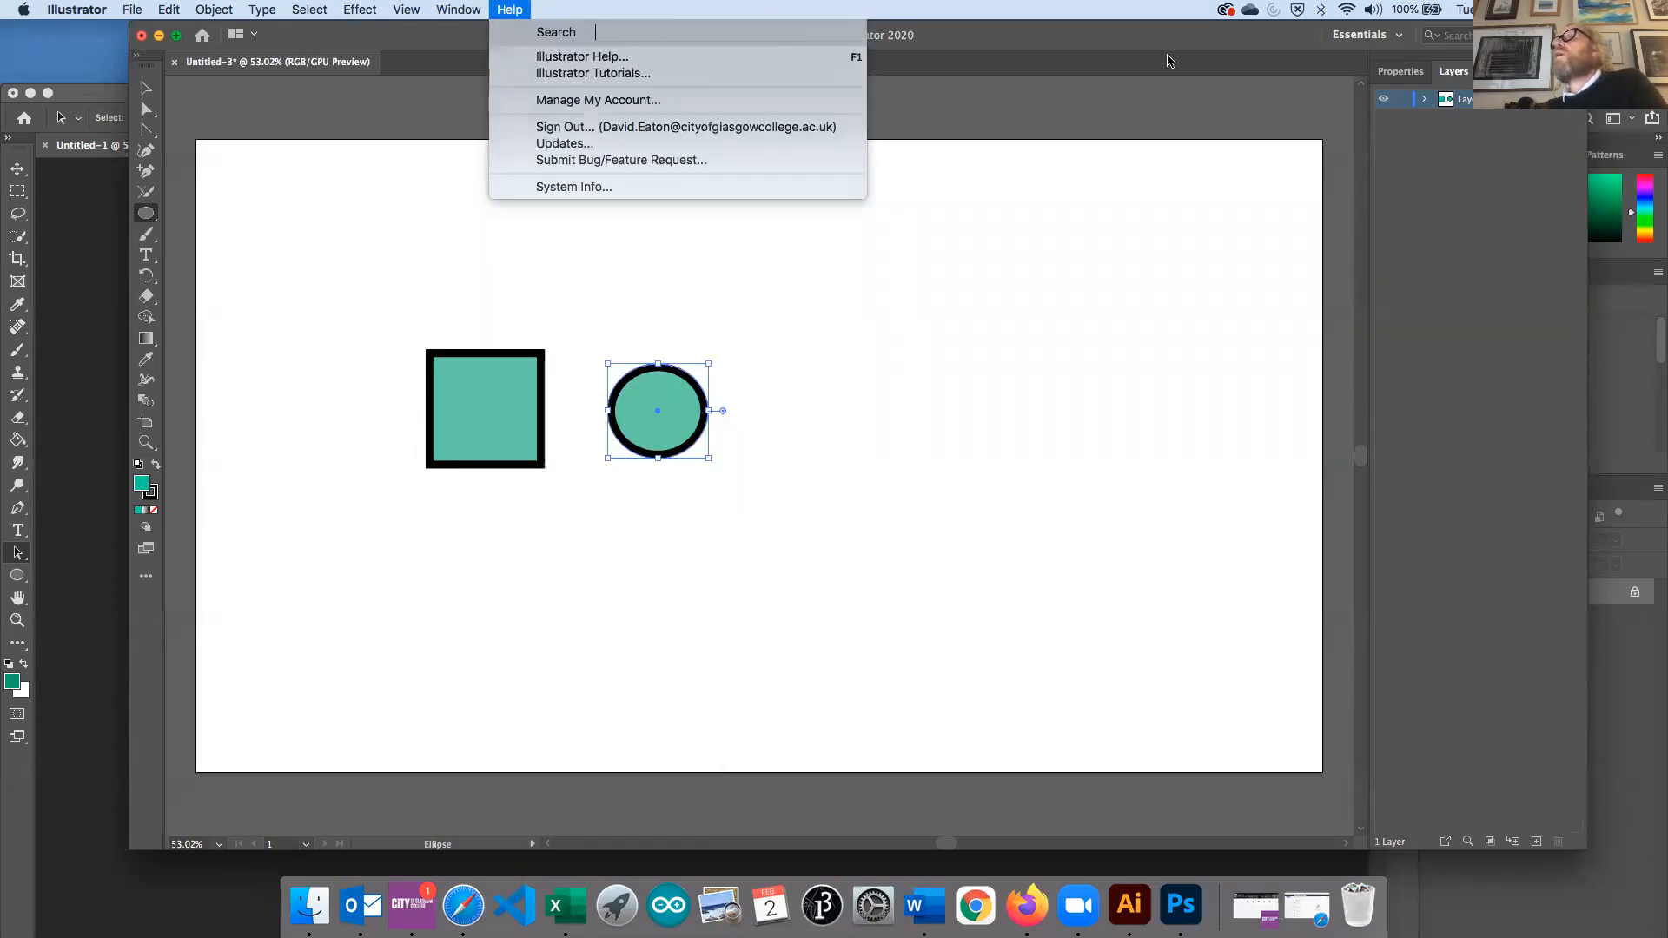
left_click(1446, 229)
left_click(1425, 98)
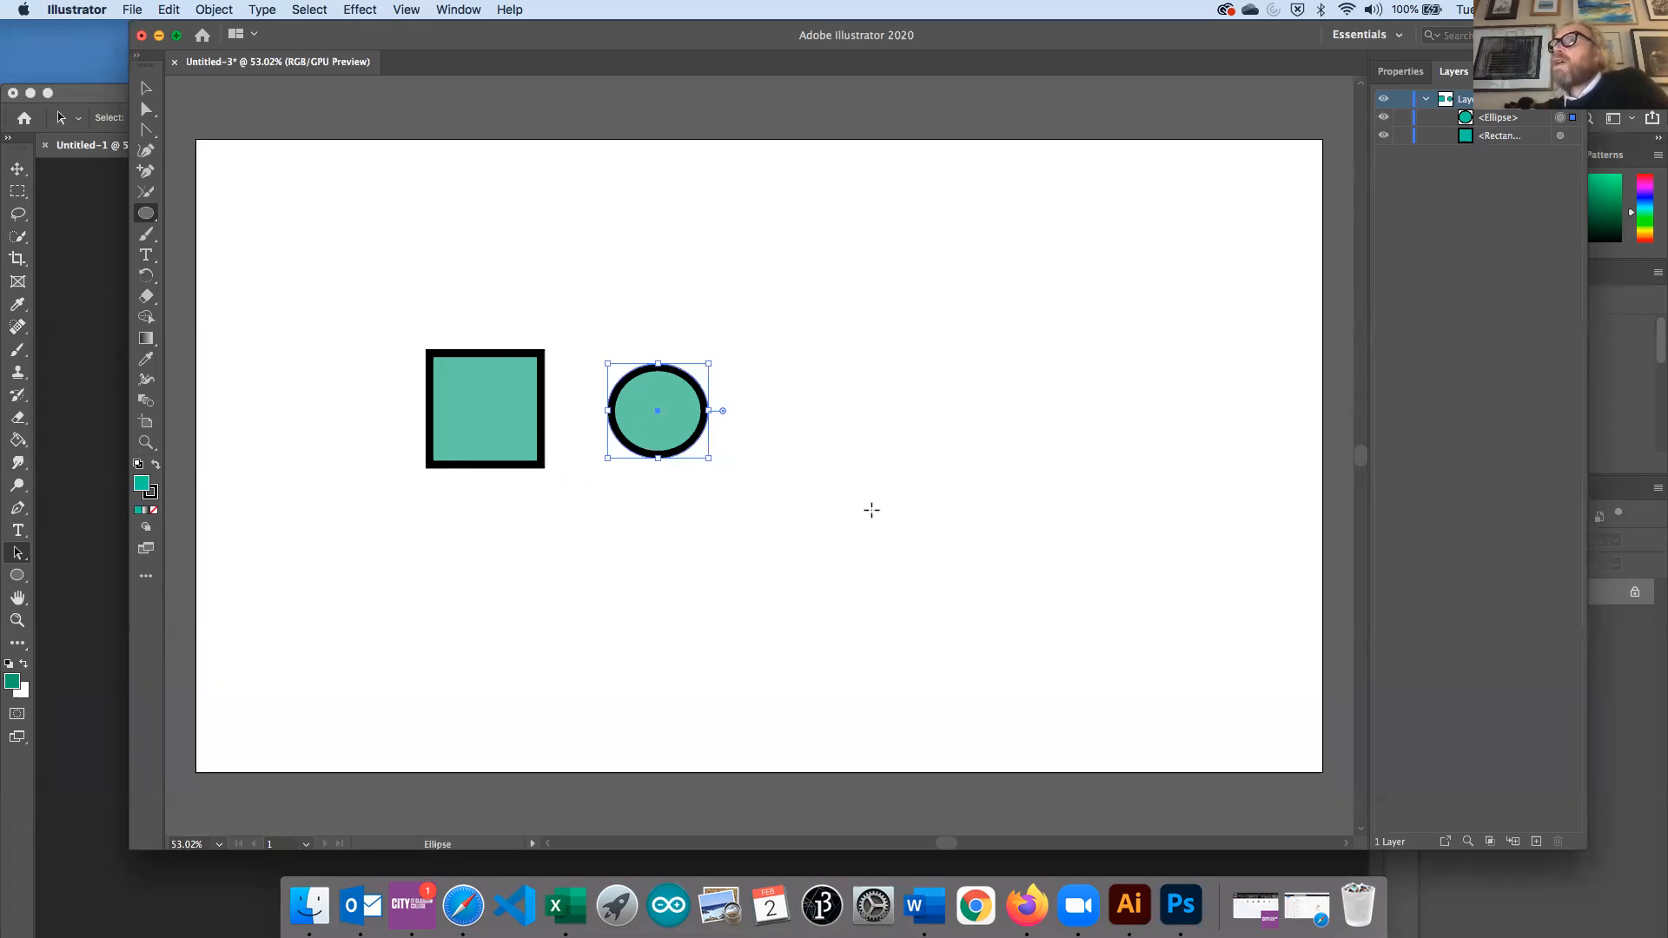
Move the circle closer to the square and group the two shapes
left_click(148, 90)
left_click_drag(658, 434, 626, 429)
left_click_drag(375, 278, 702, 527)
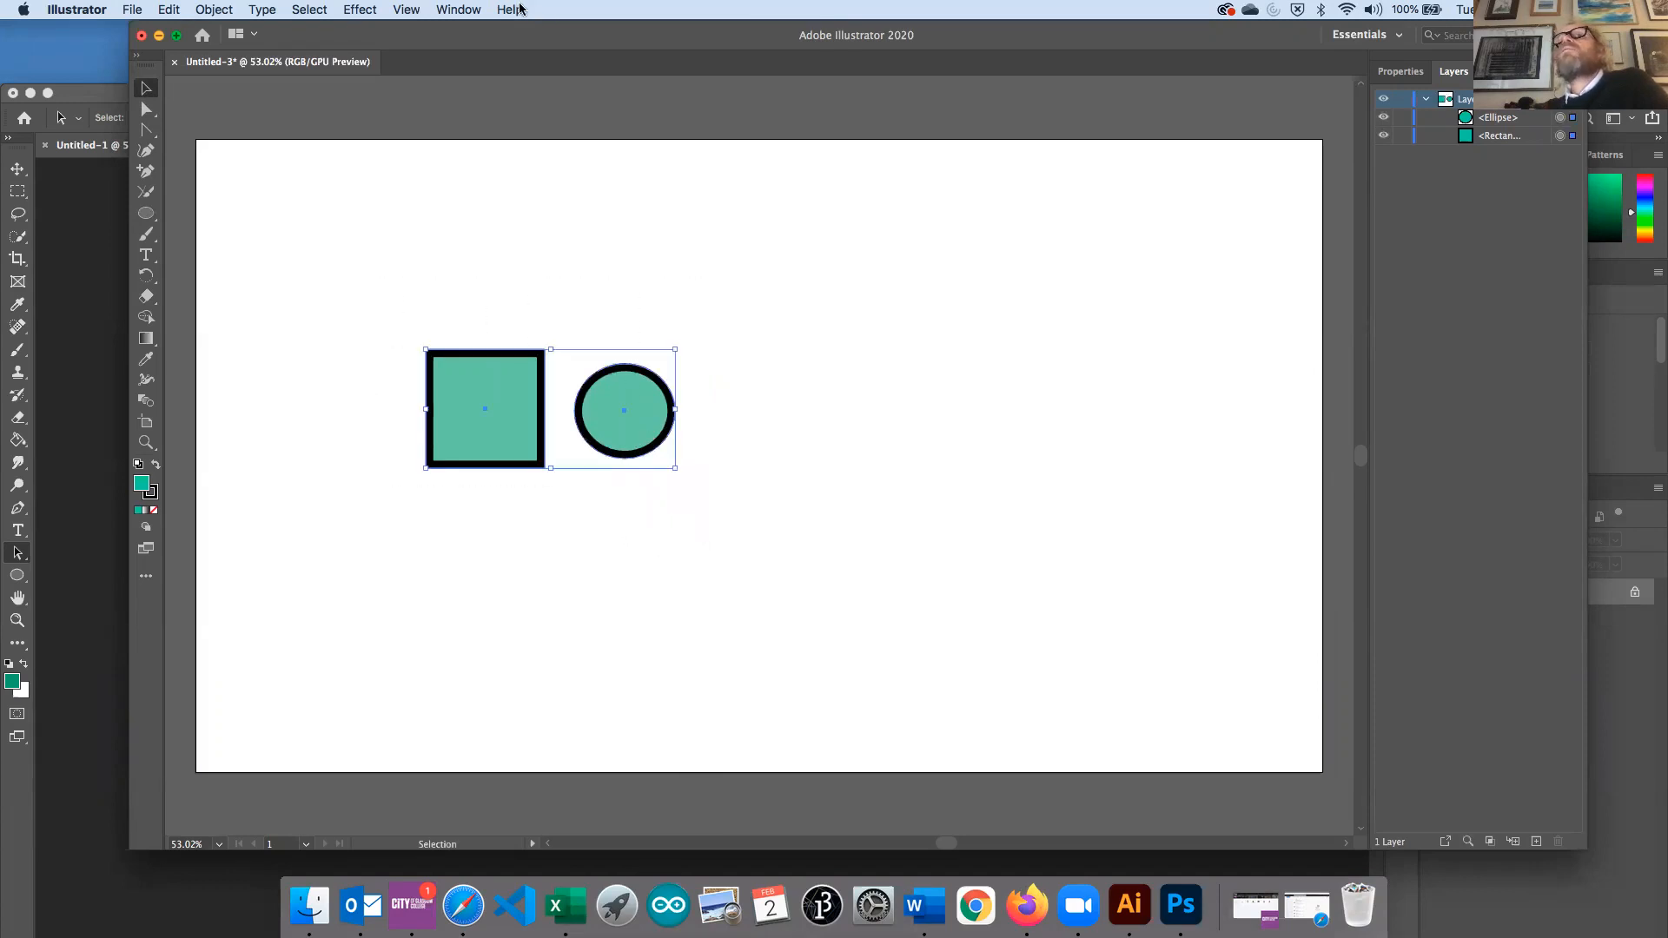
left_click(317, 11)
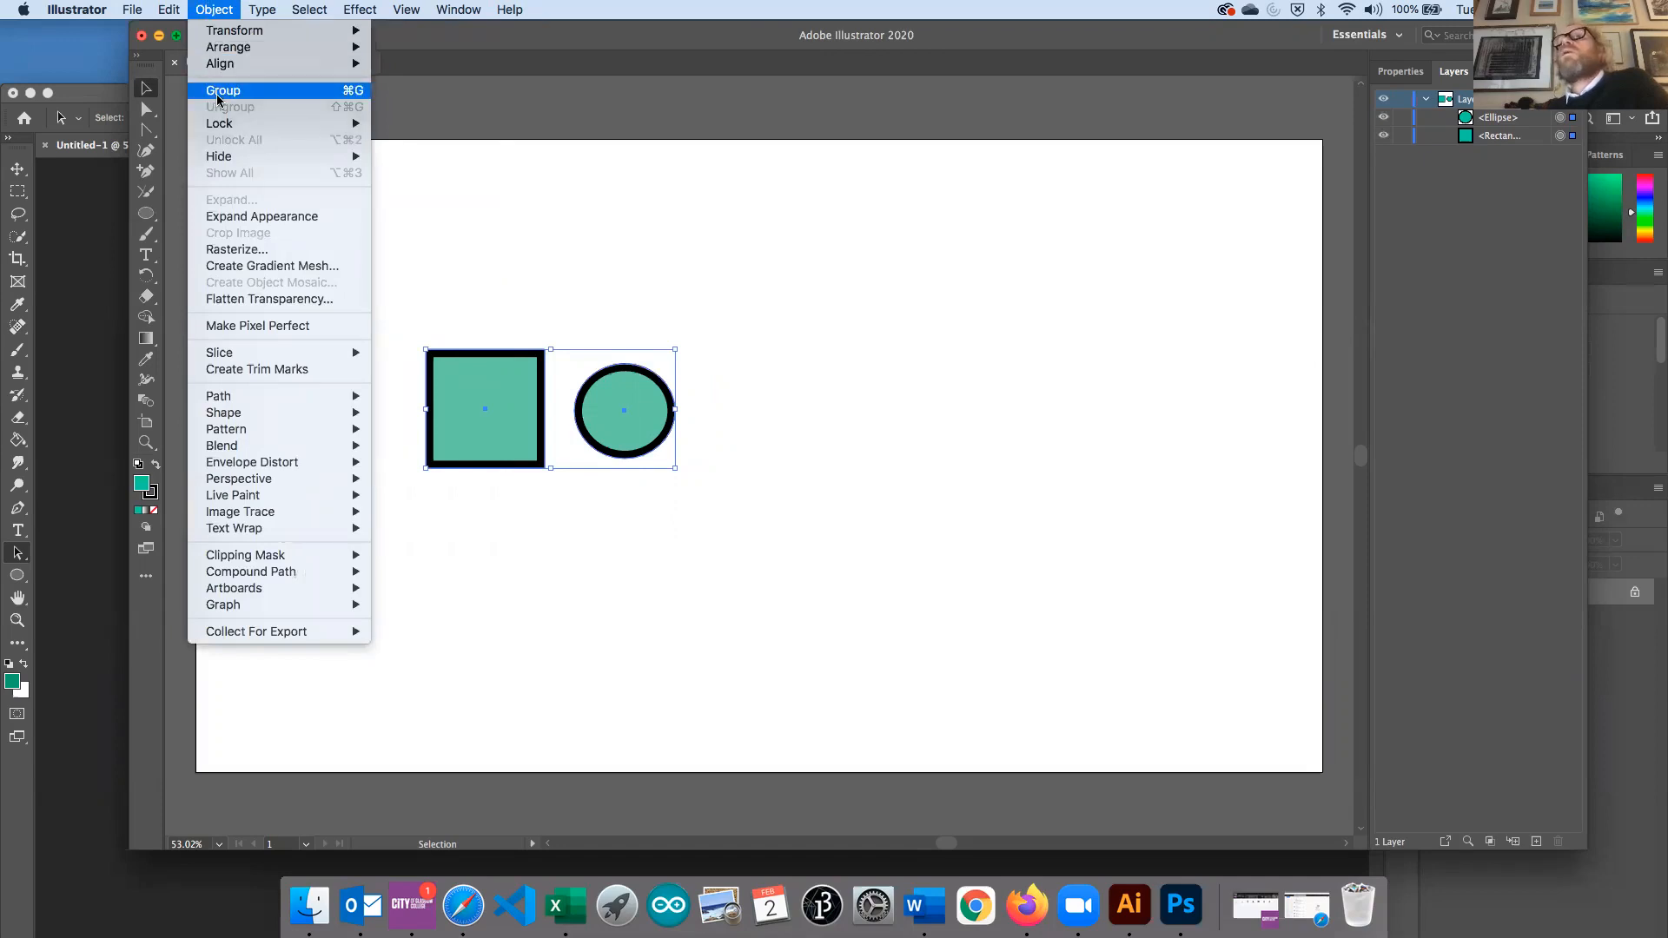
left_click(218, 94)
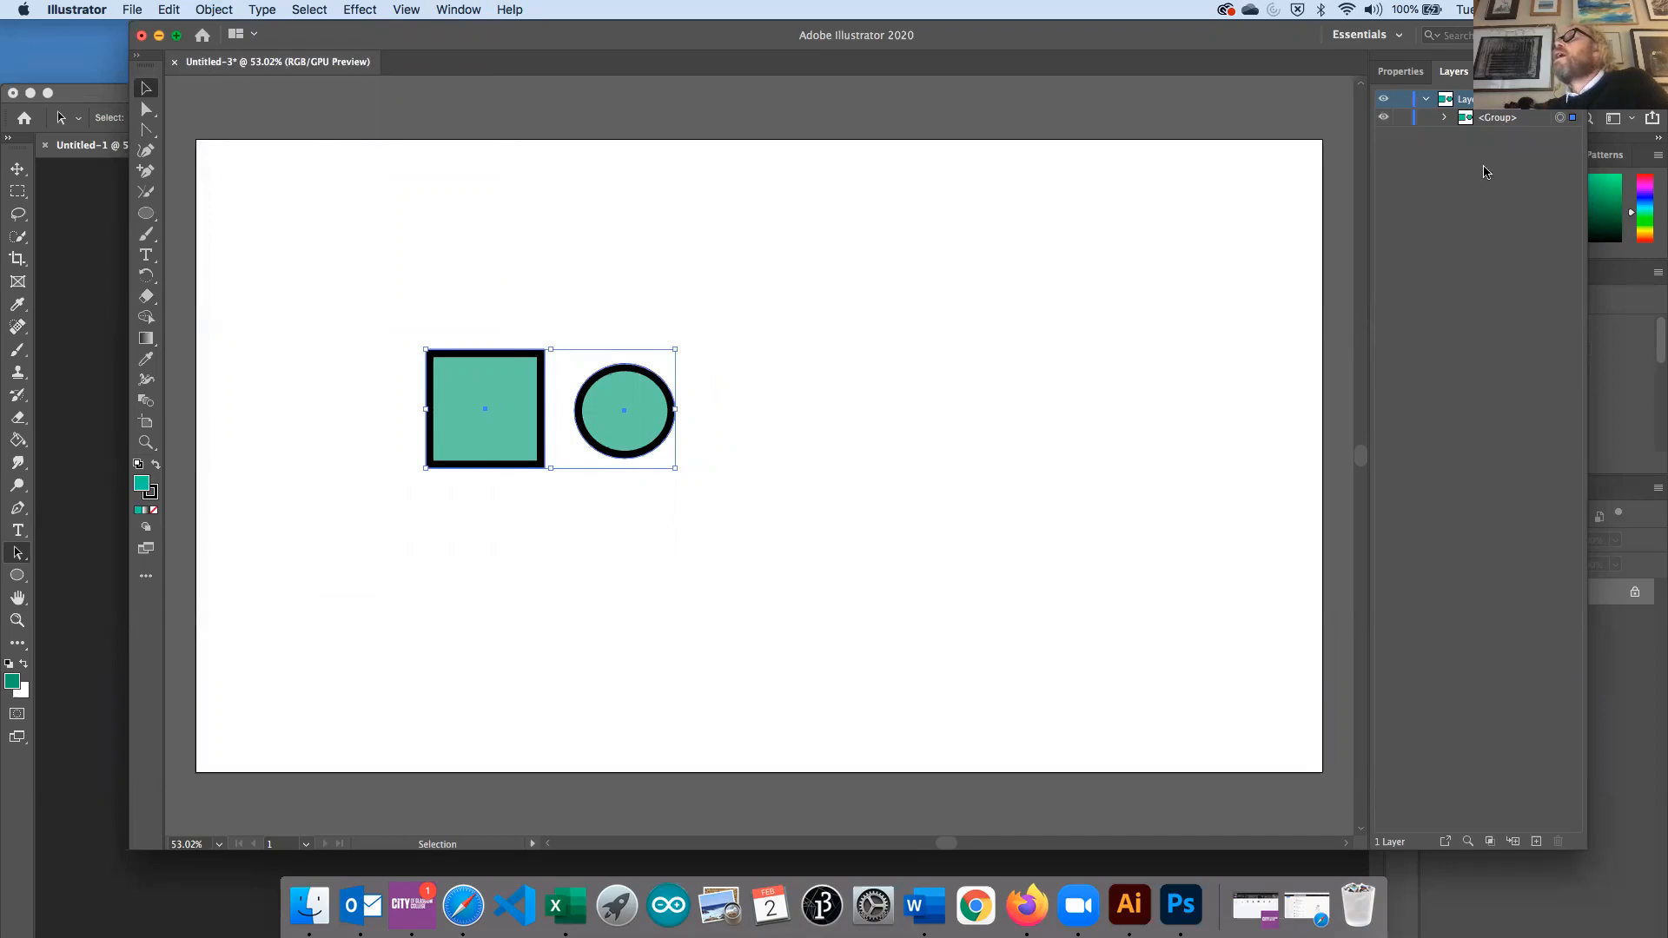
Expand the group in the layer list and change the fill of the grouped shapes to blue 2390CC
left_click(1446, 118)
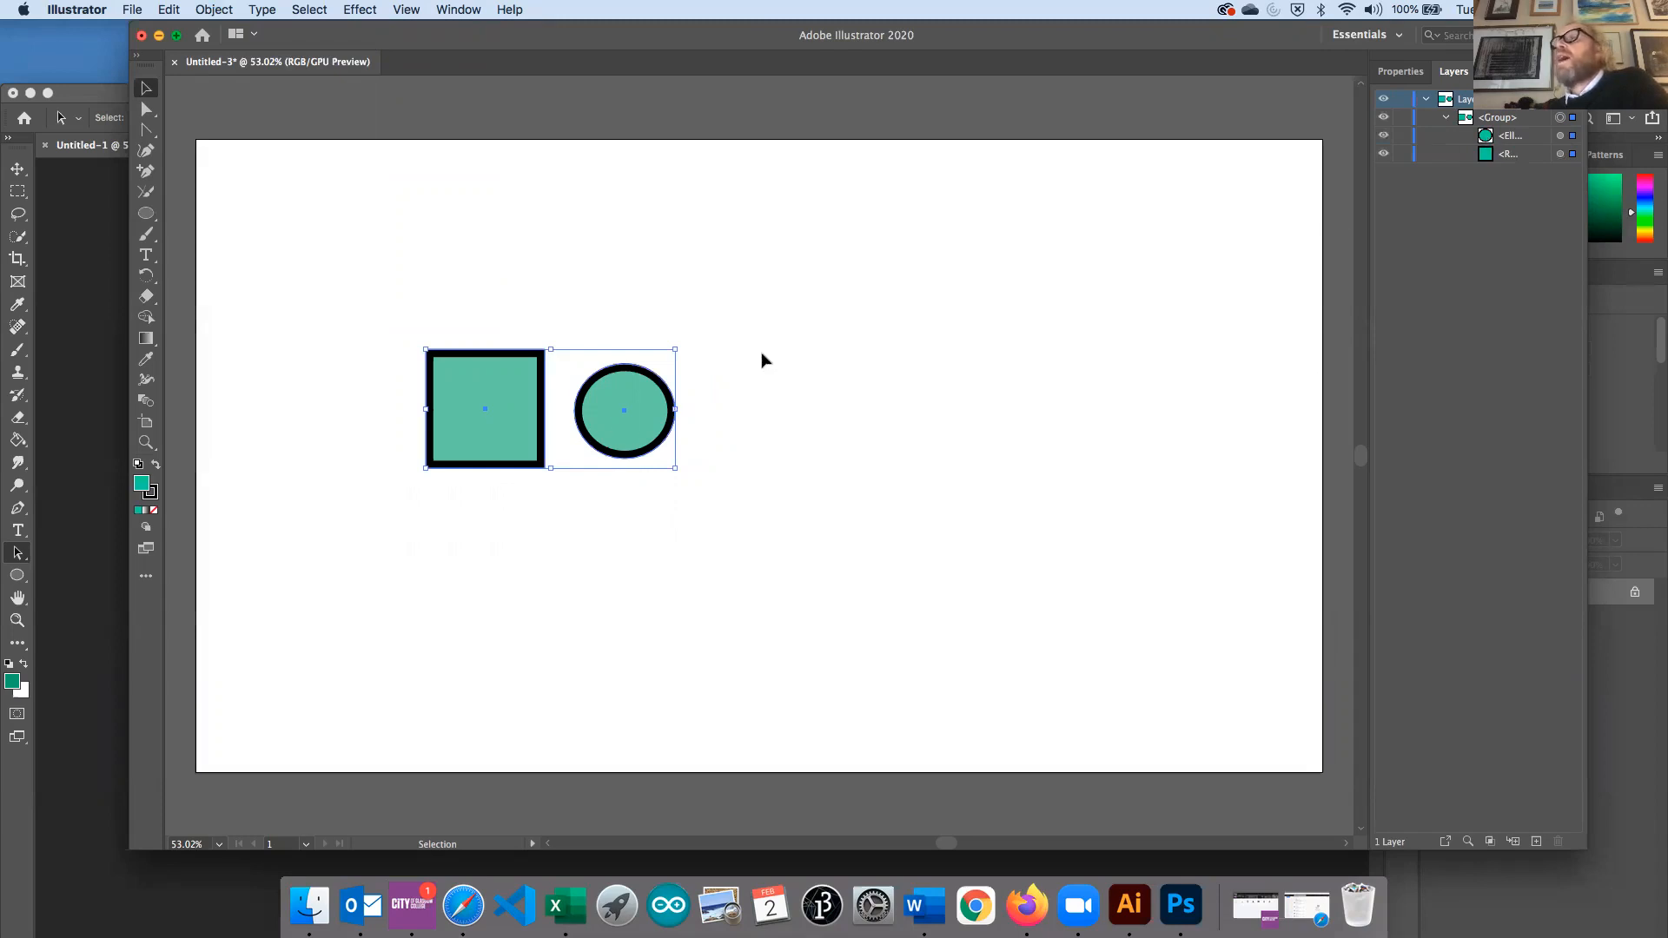
left_click(1494, 139)
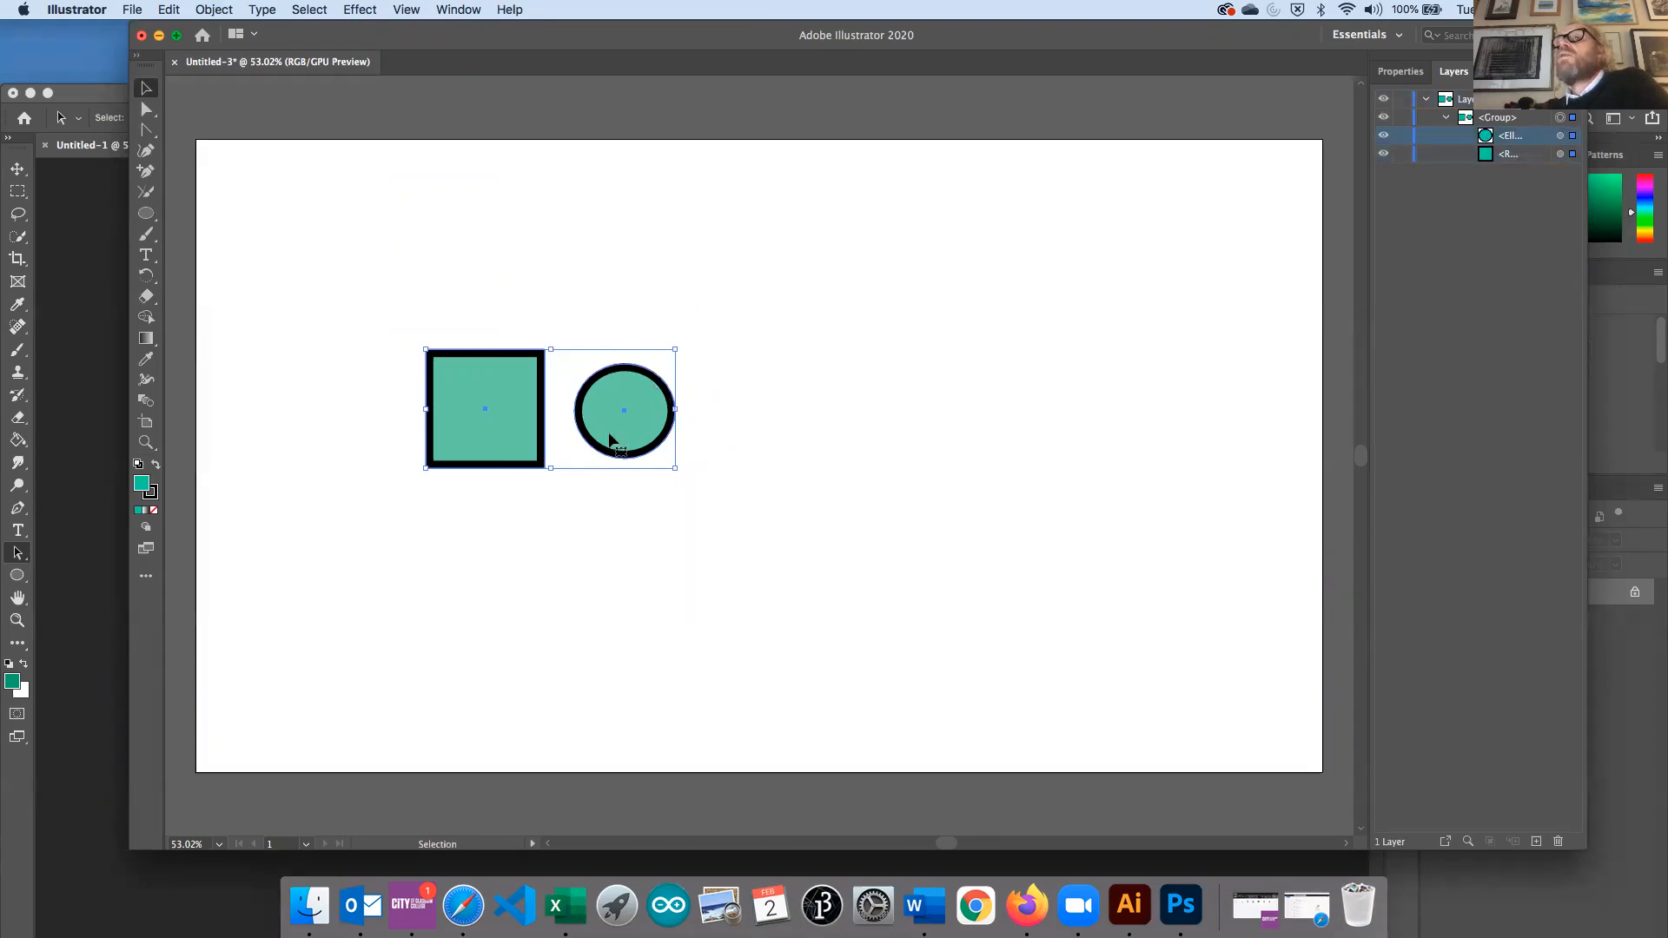
double_click(142, 484)
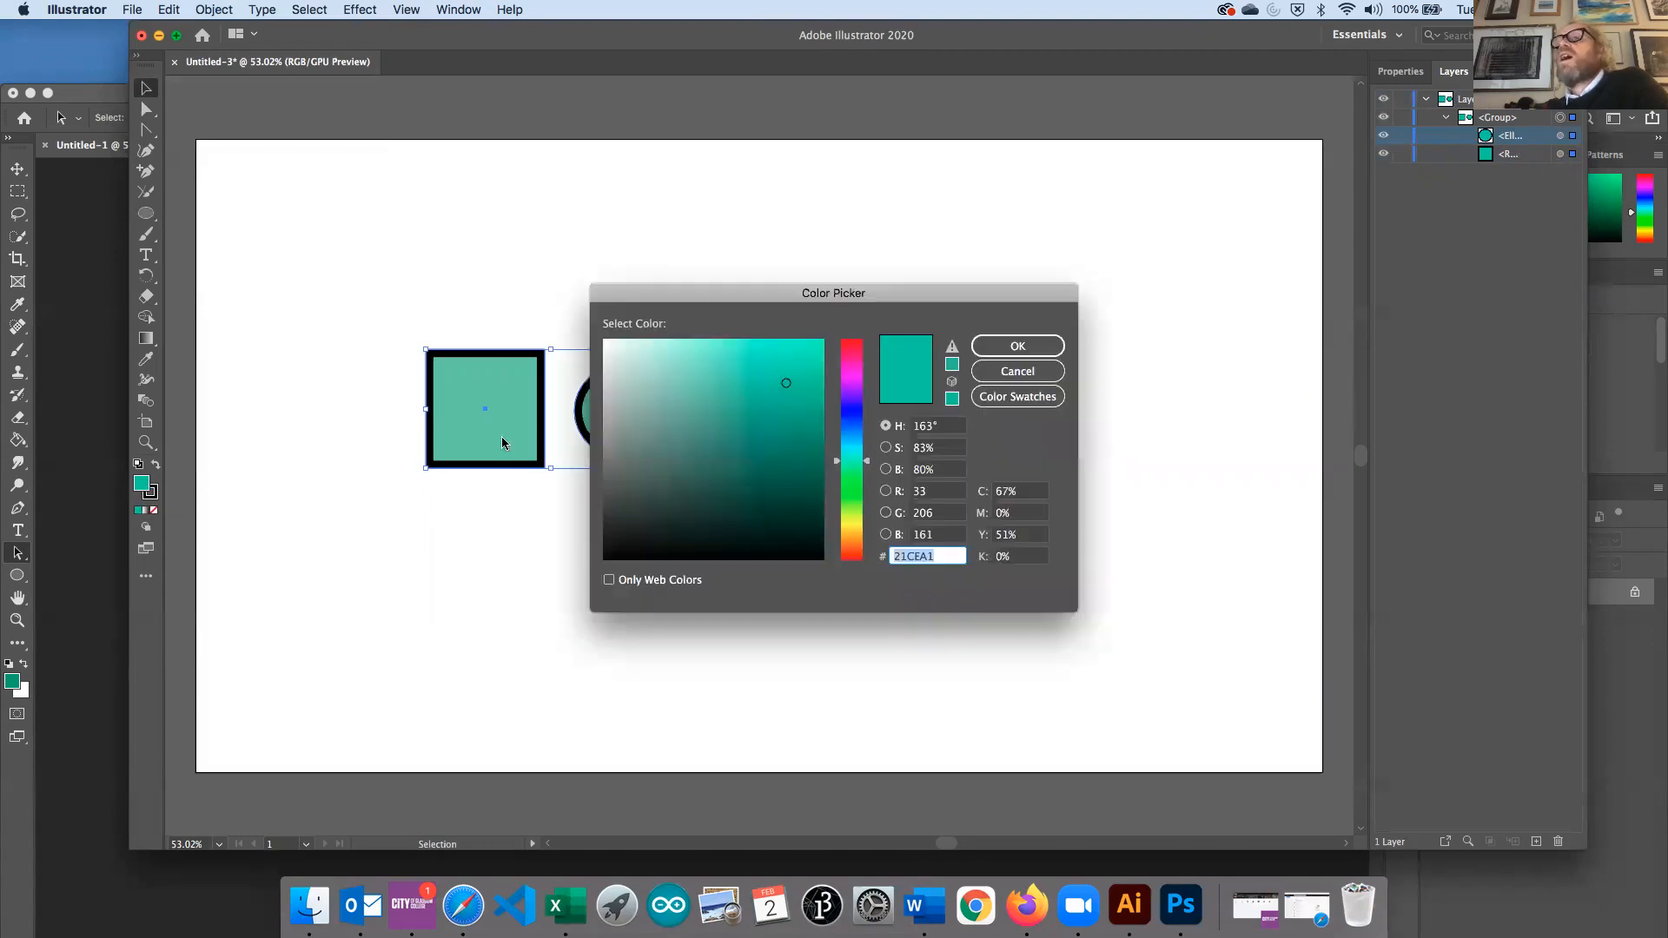
left_click(856, 439)
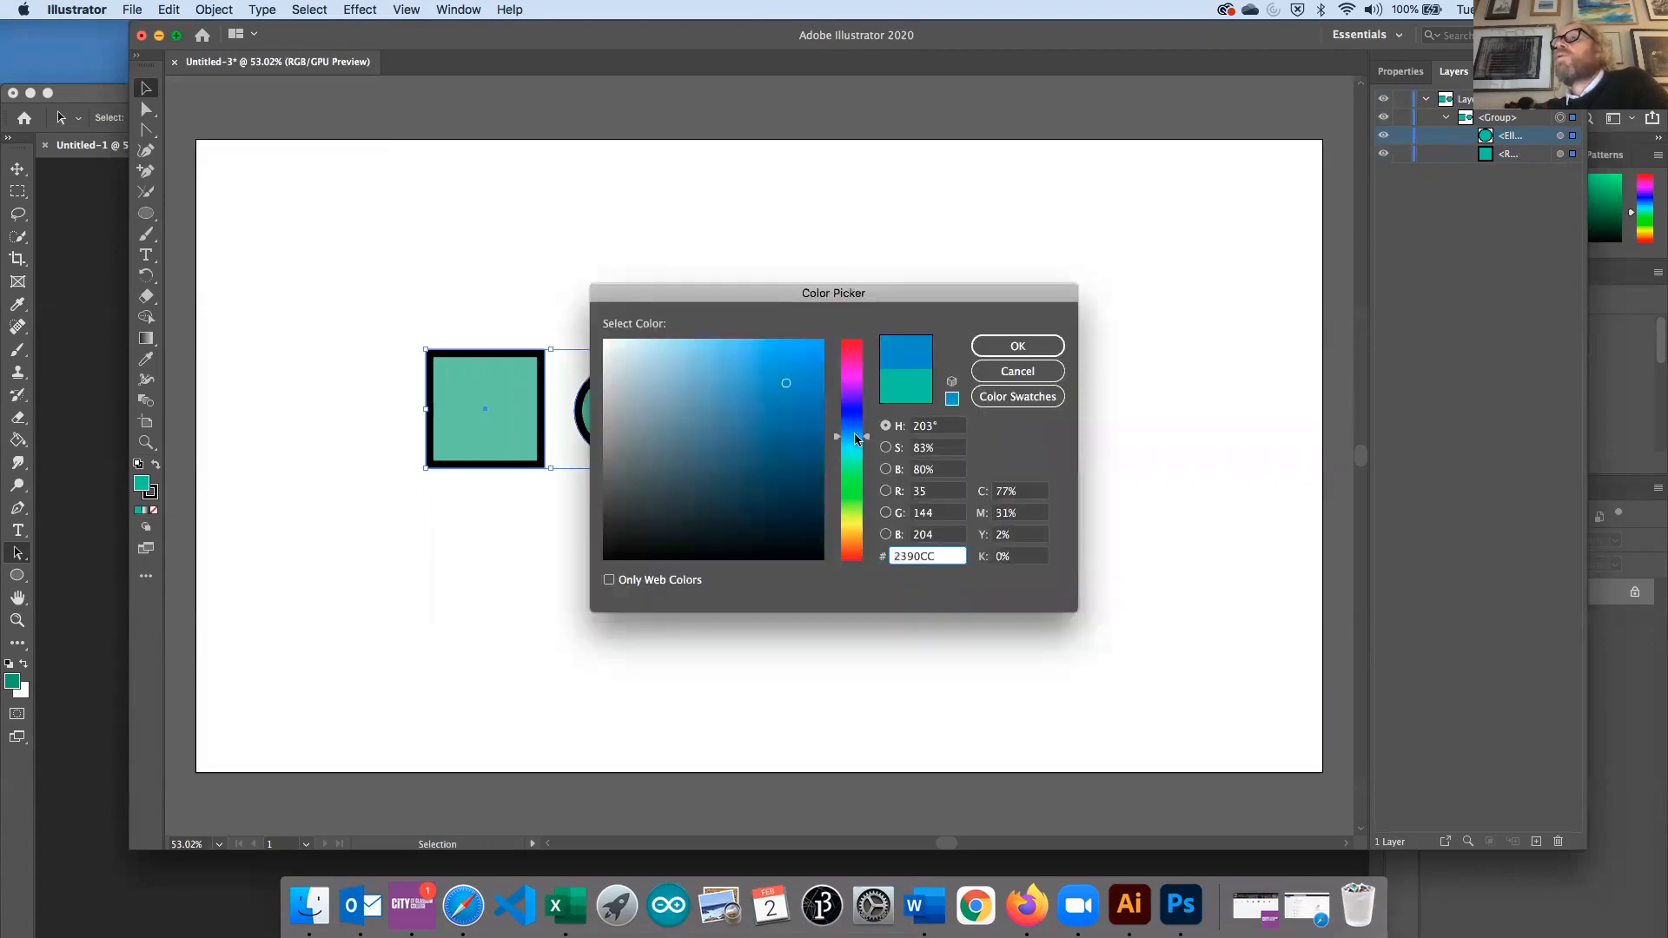
left_click(1046, 344)
left_click(790, 440)
Isolate the circle inside the group, fill it with green 25CC80, and exit isolation mode
double_click(589, 434)
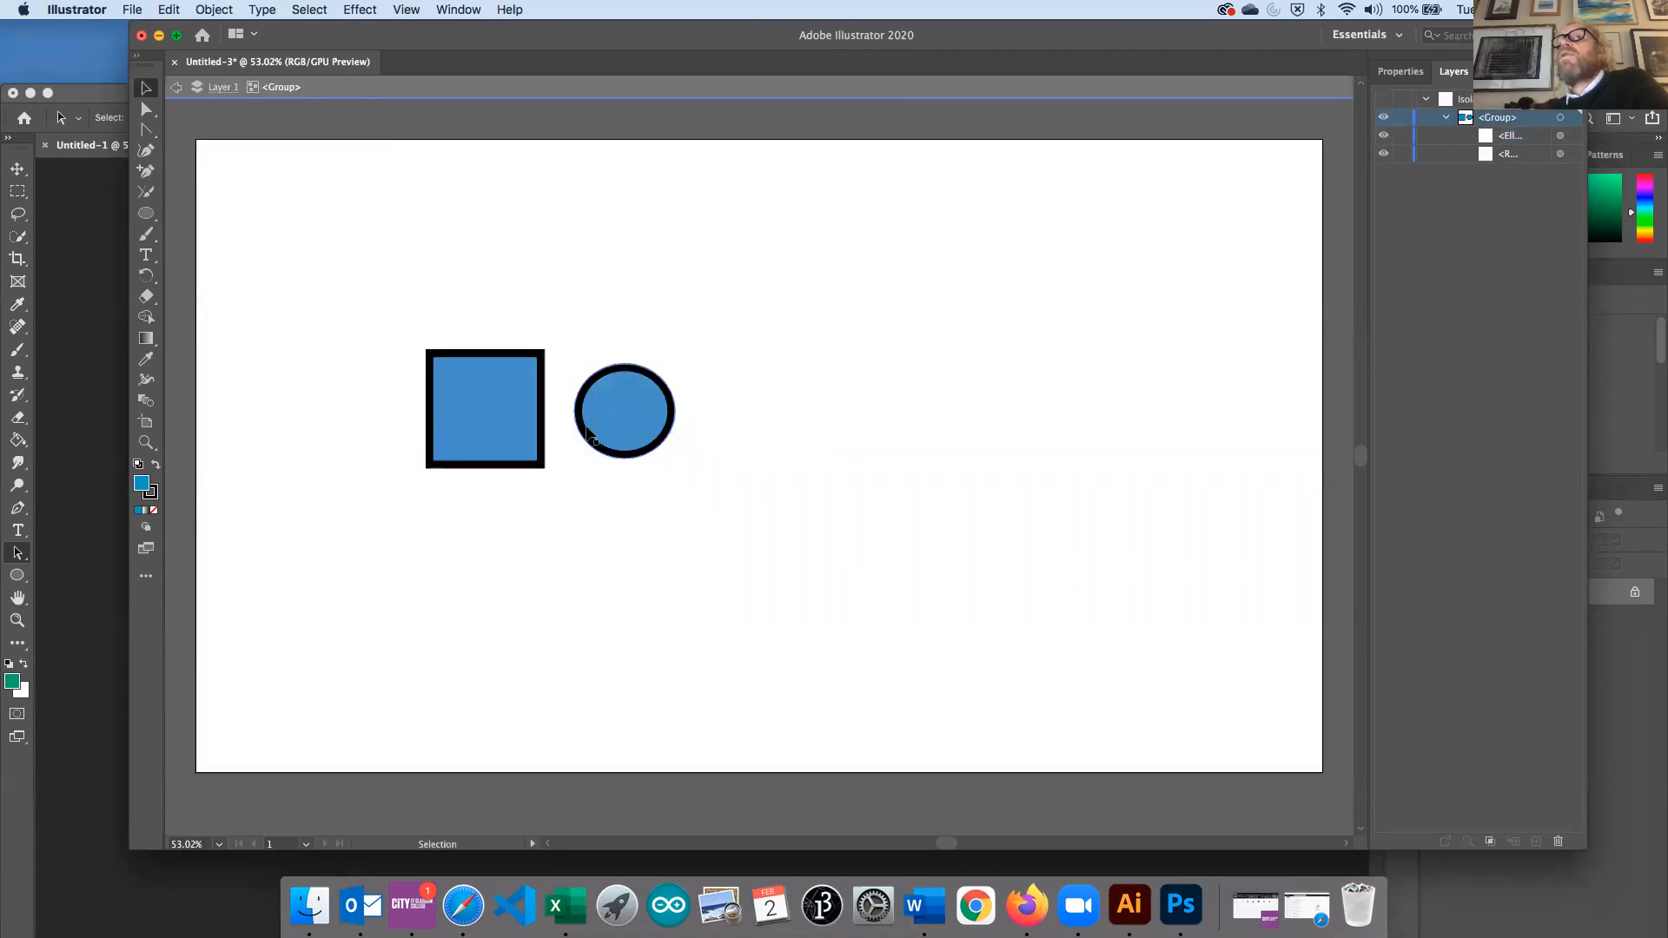
double_click(607, 426)
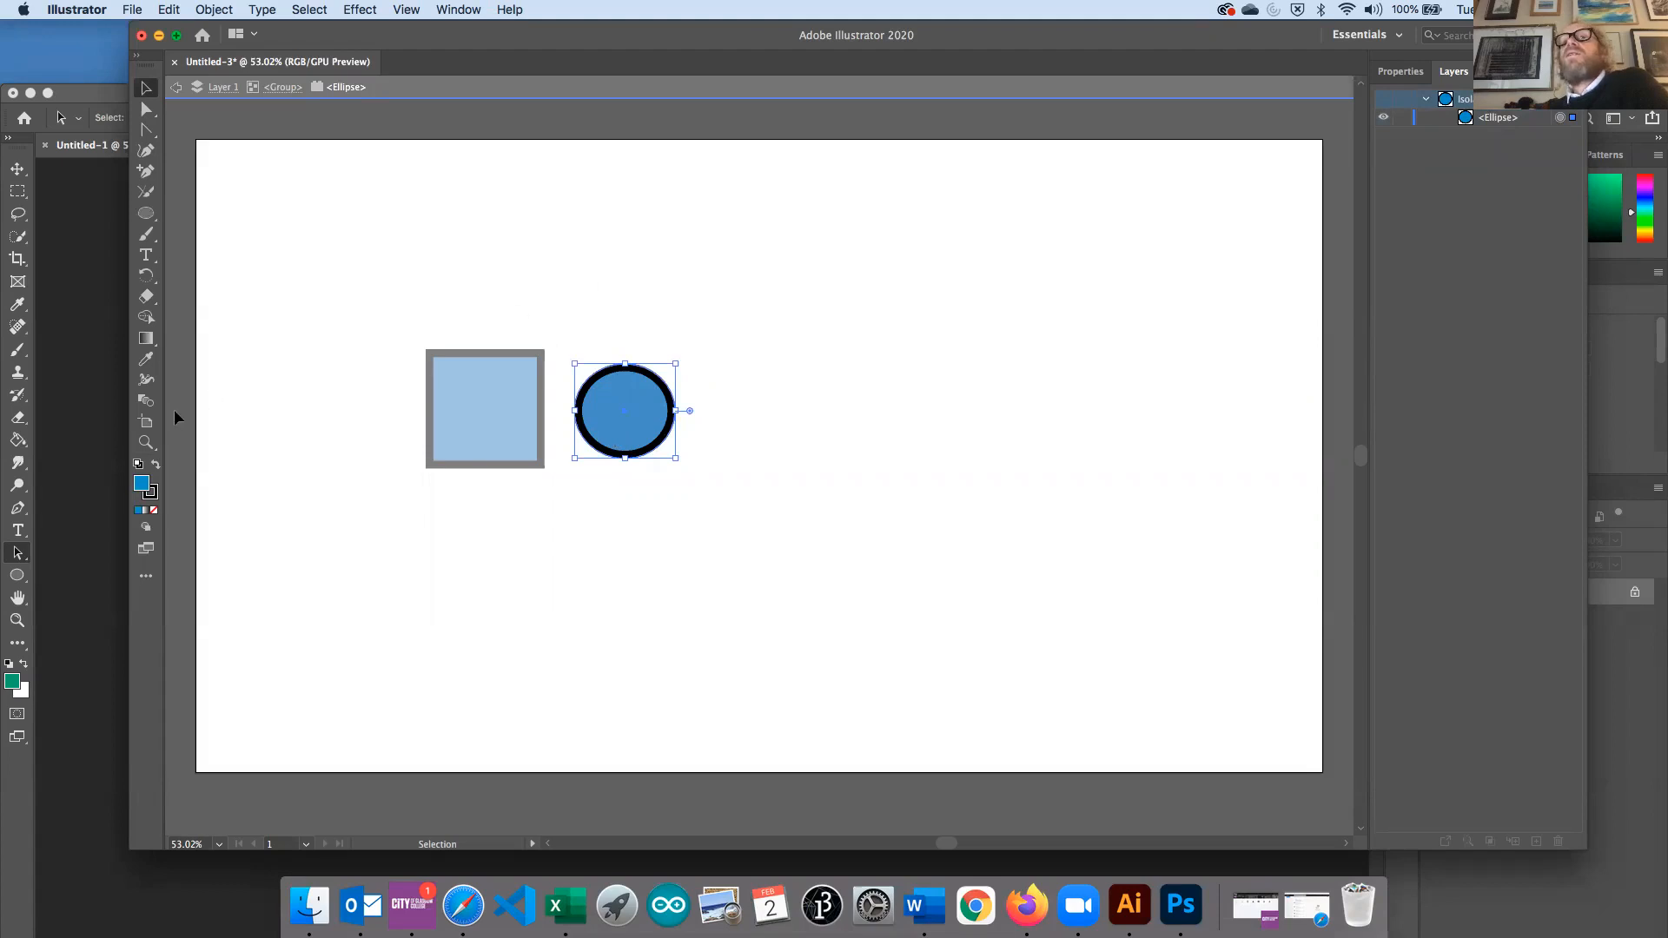
double_click(141, 484)
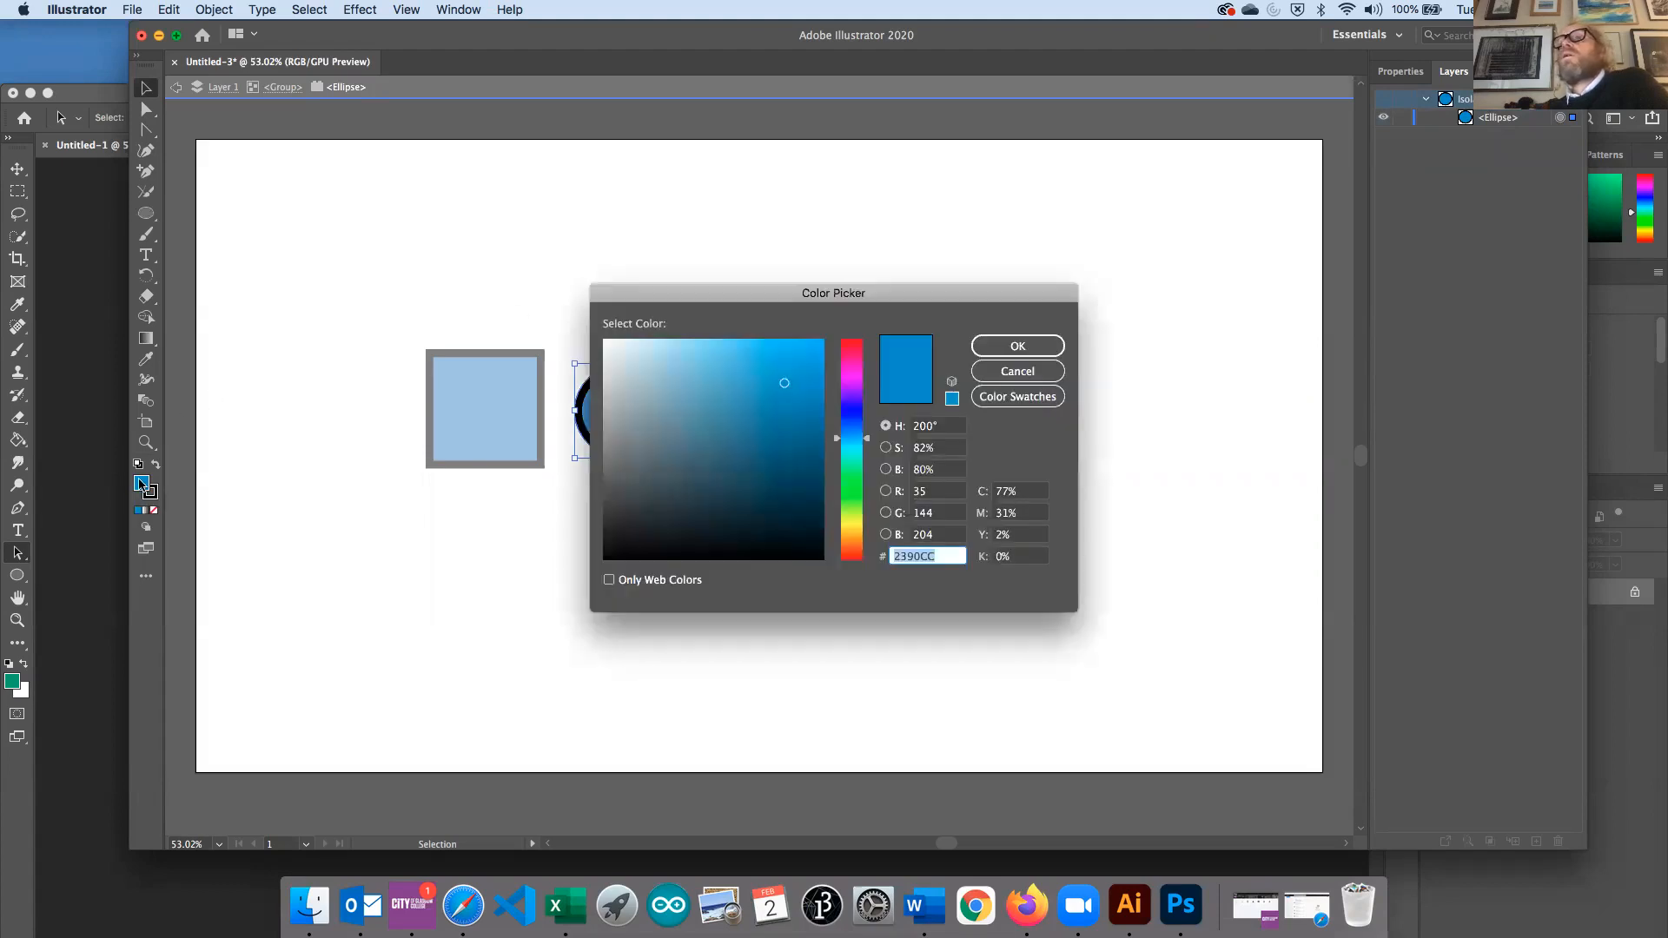
left_click(852, 467)
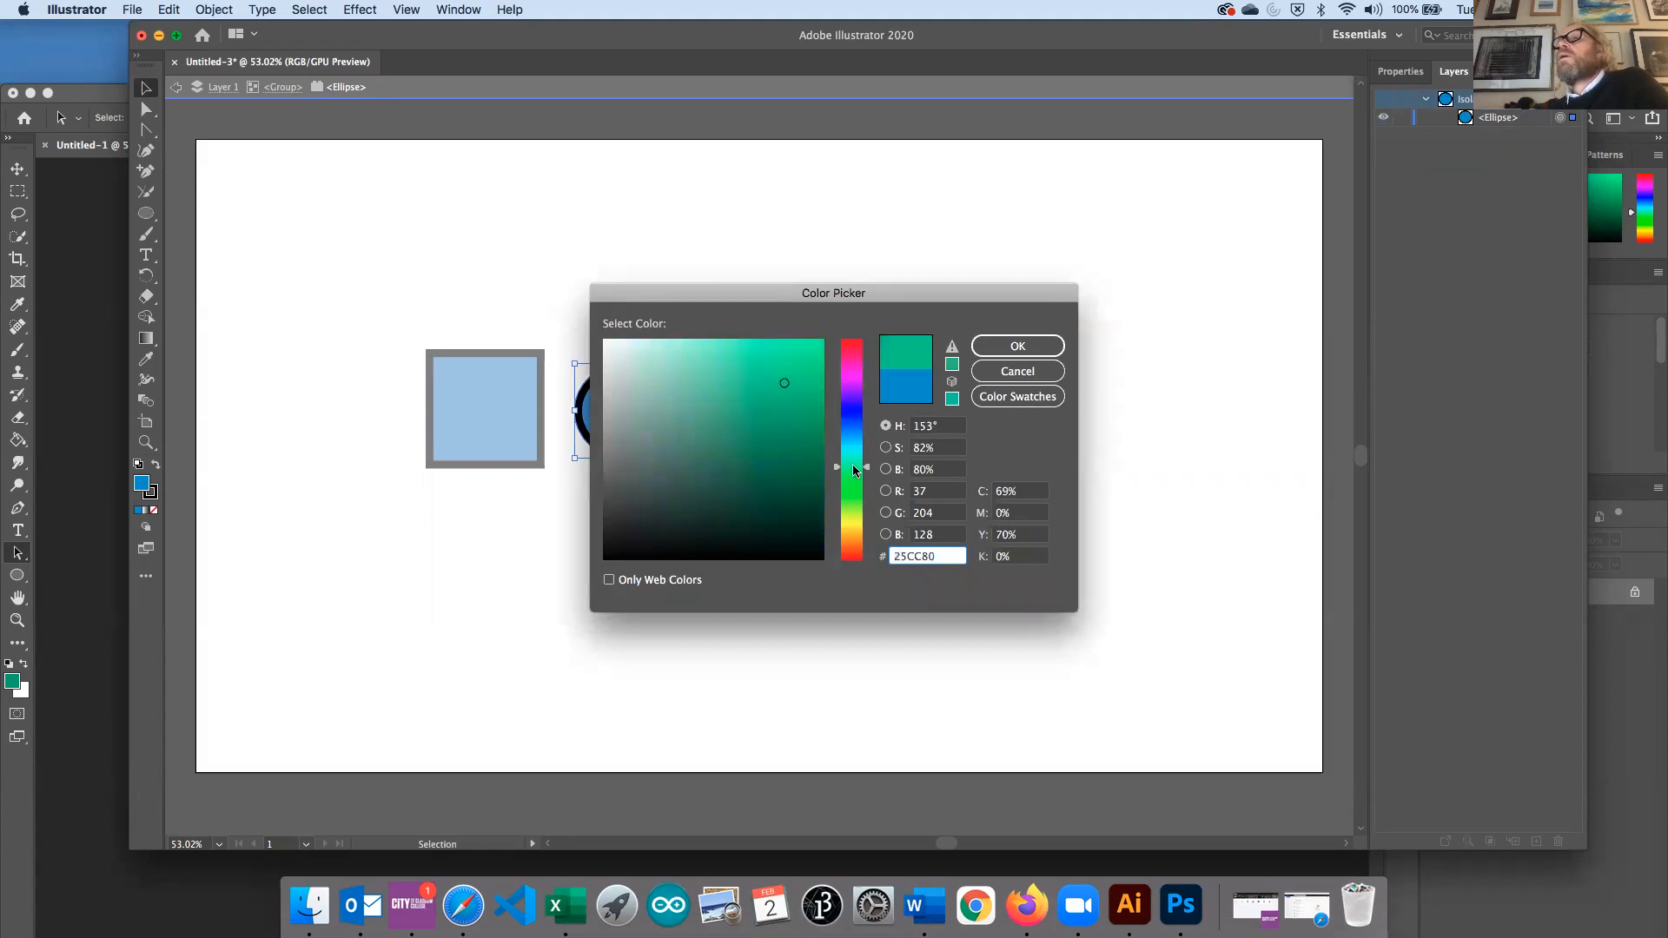
left_click(1009, 348)
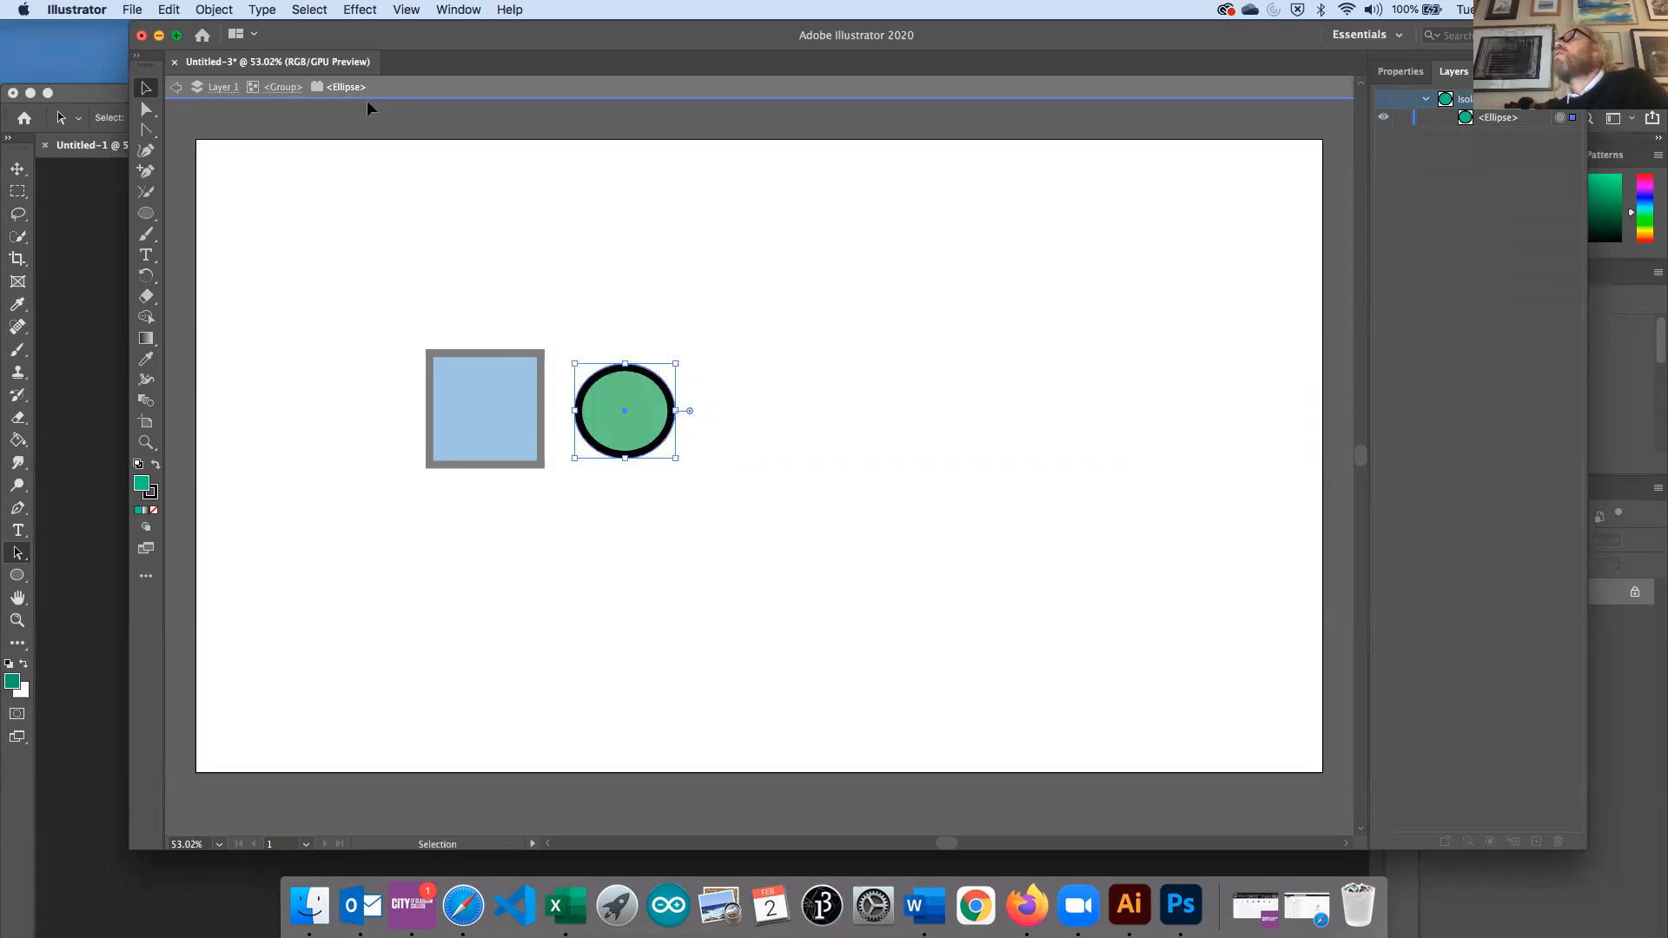
left_click(287, 87)
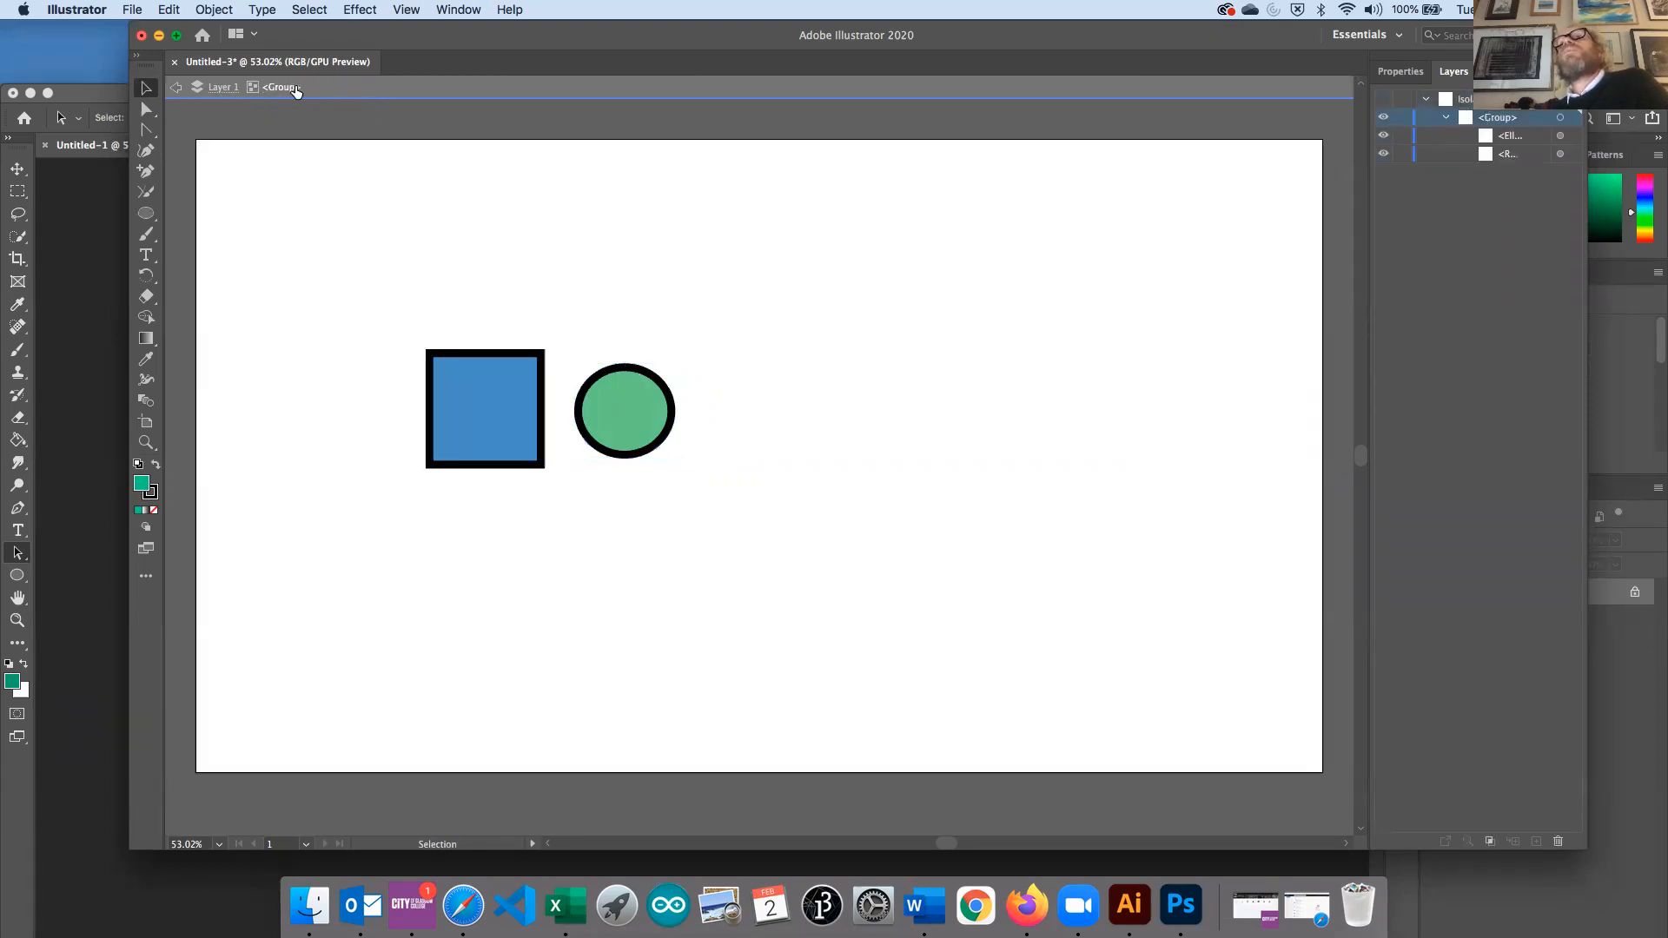
left_click(229, 88)
left_click(178, 88)
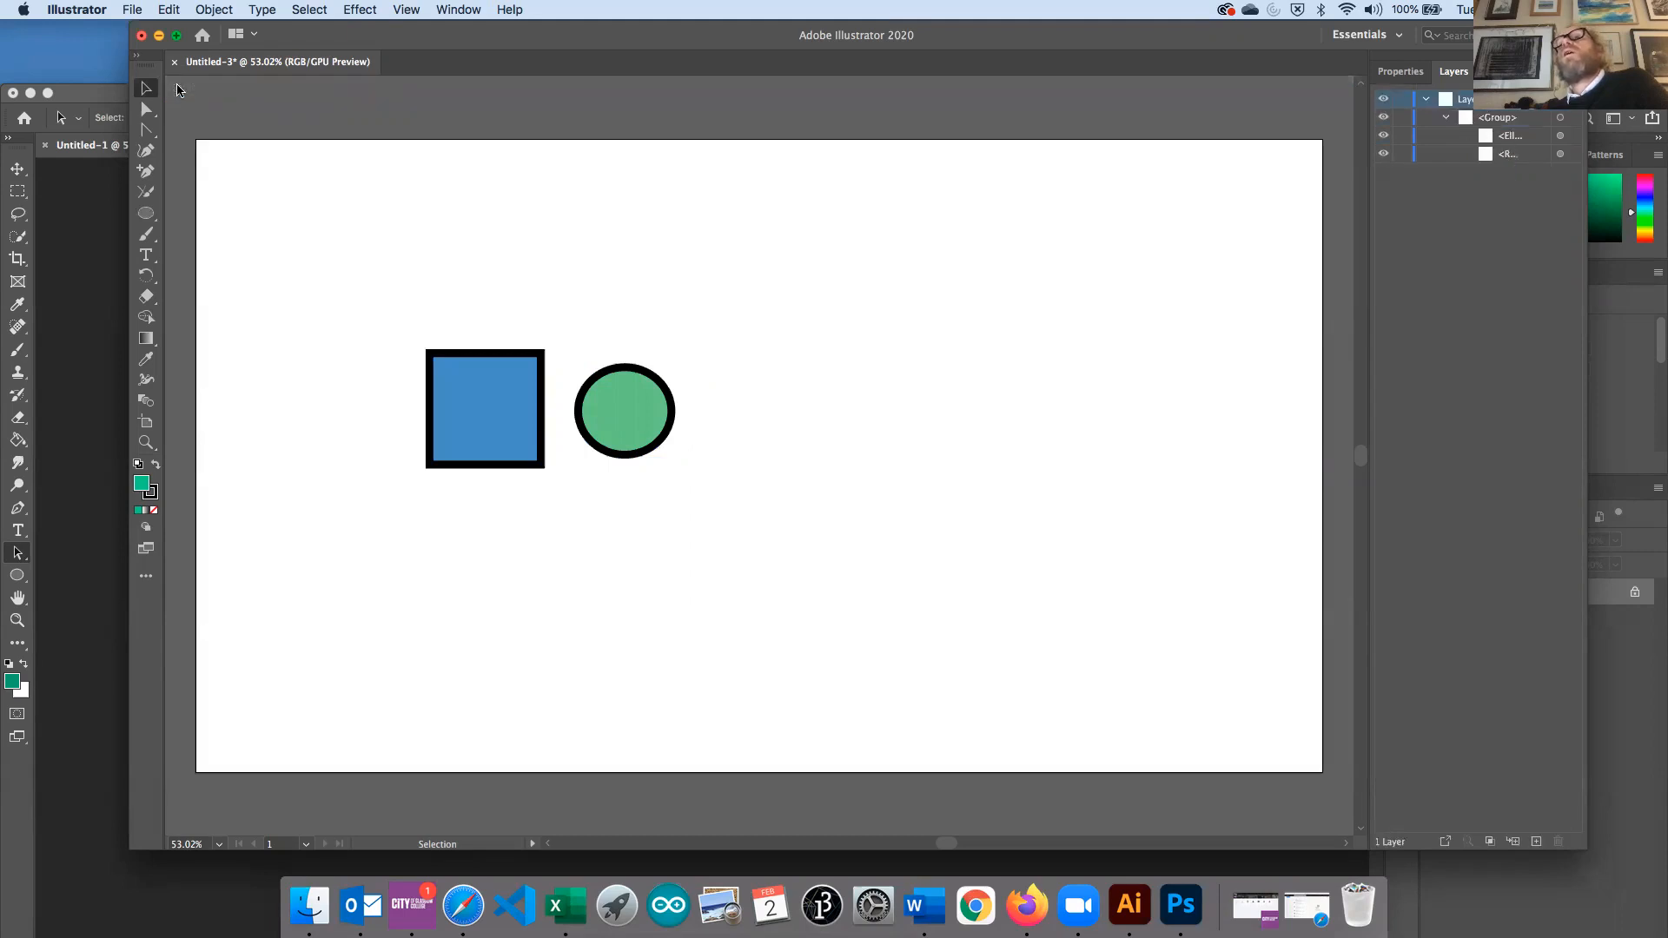
Move the group a short distance to the right and ungroup the square and circle
left_click(442, 404)
left_click_drag(441, 404, 554, 404)
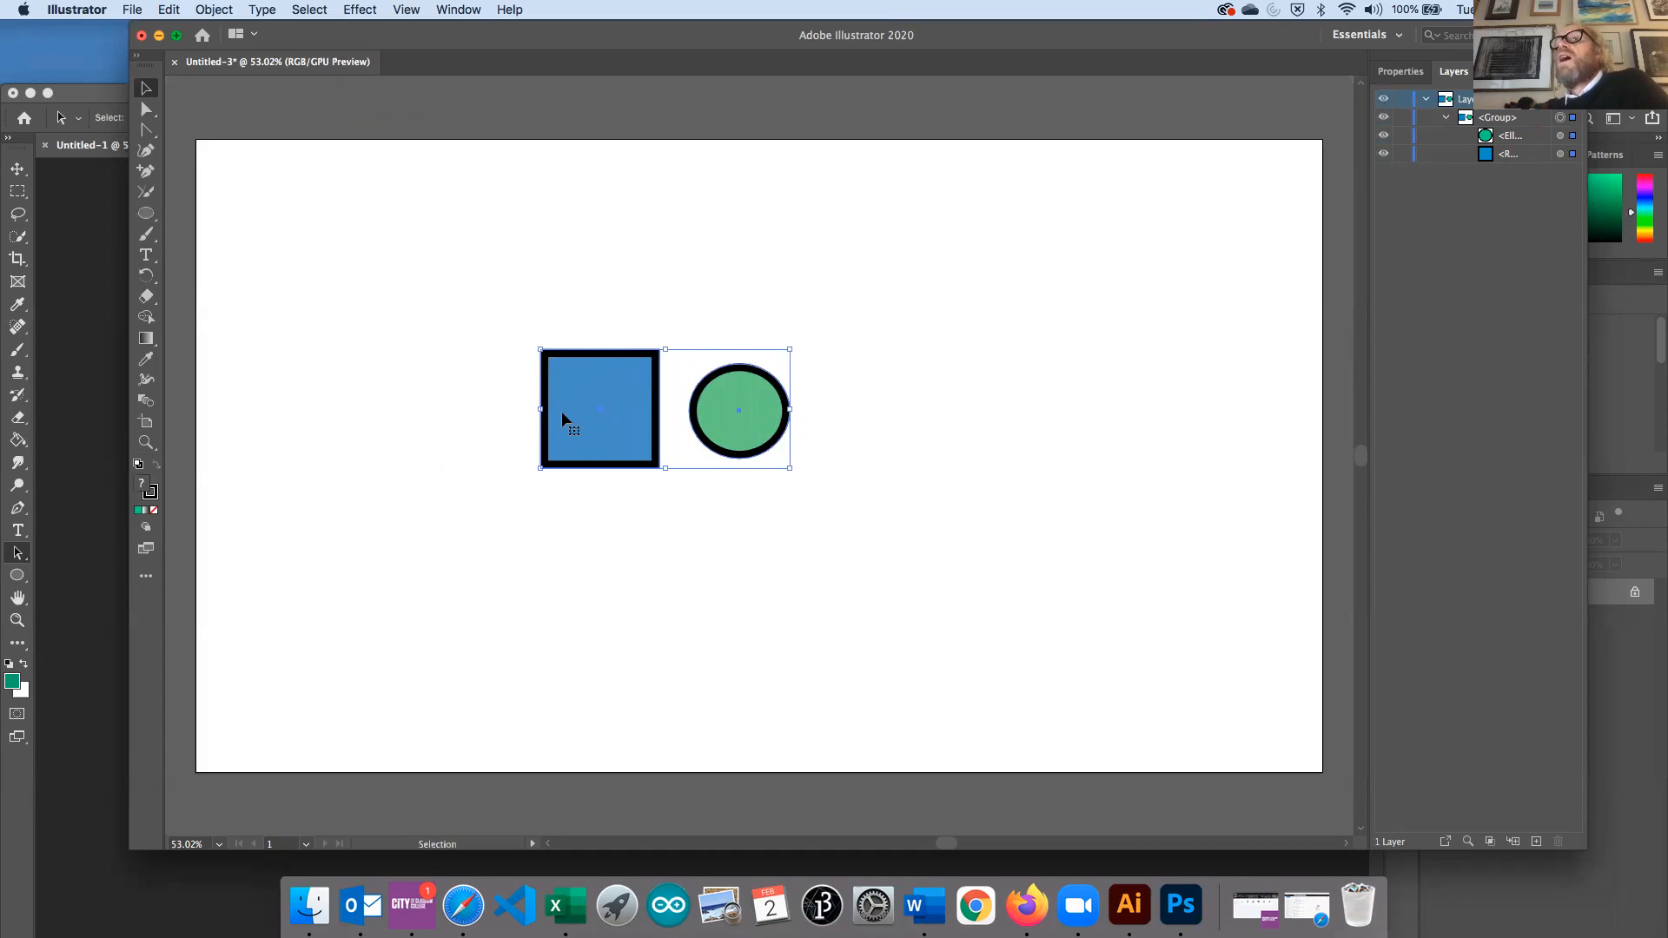
left_click(222, 10)
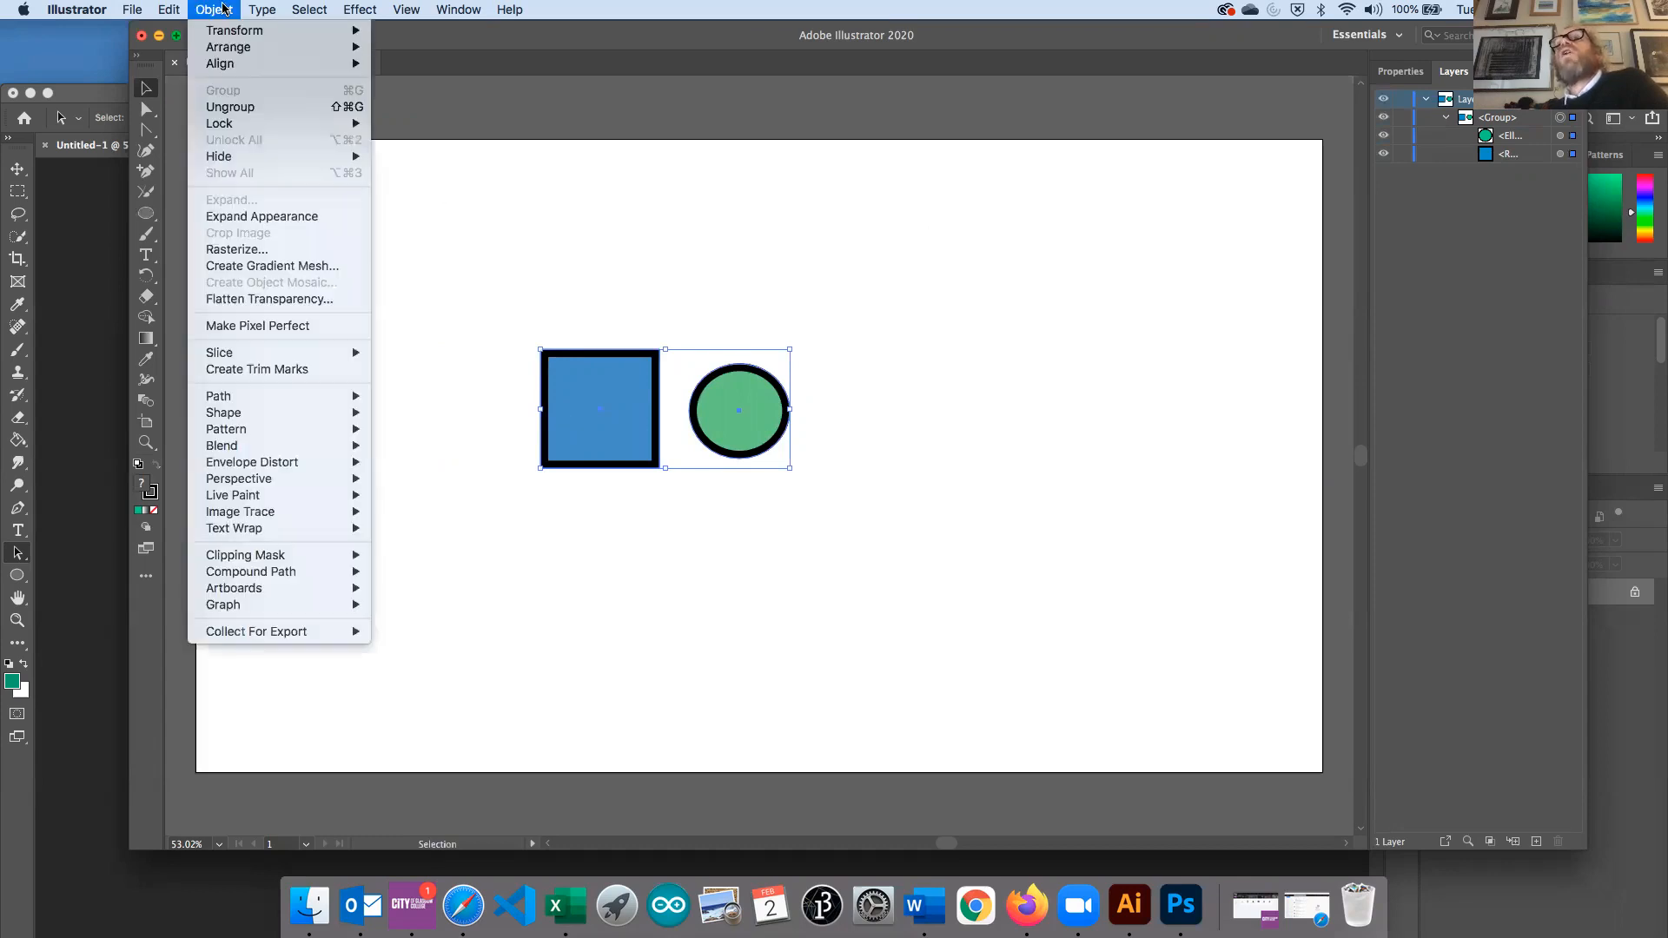
left_click(235, 107)
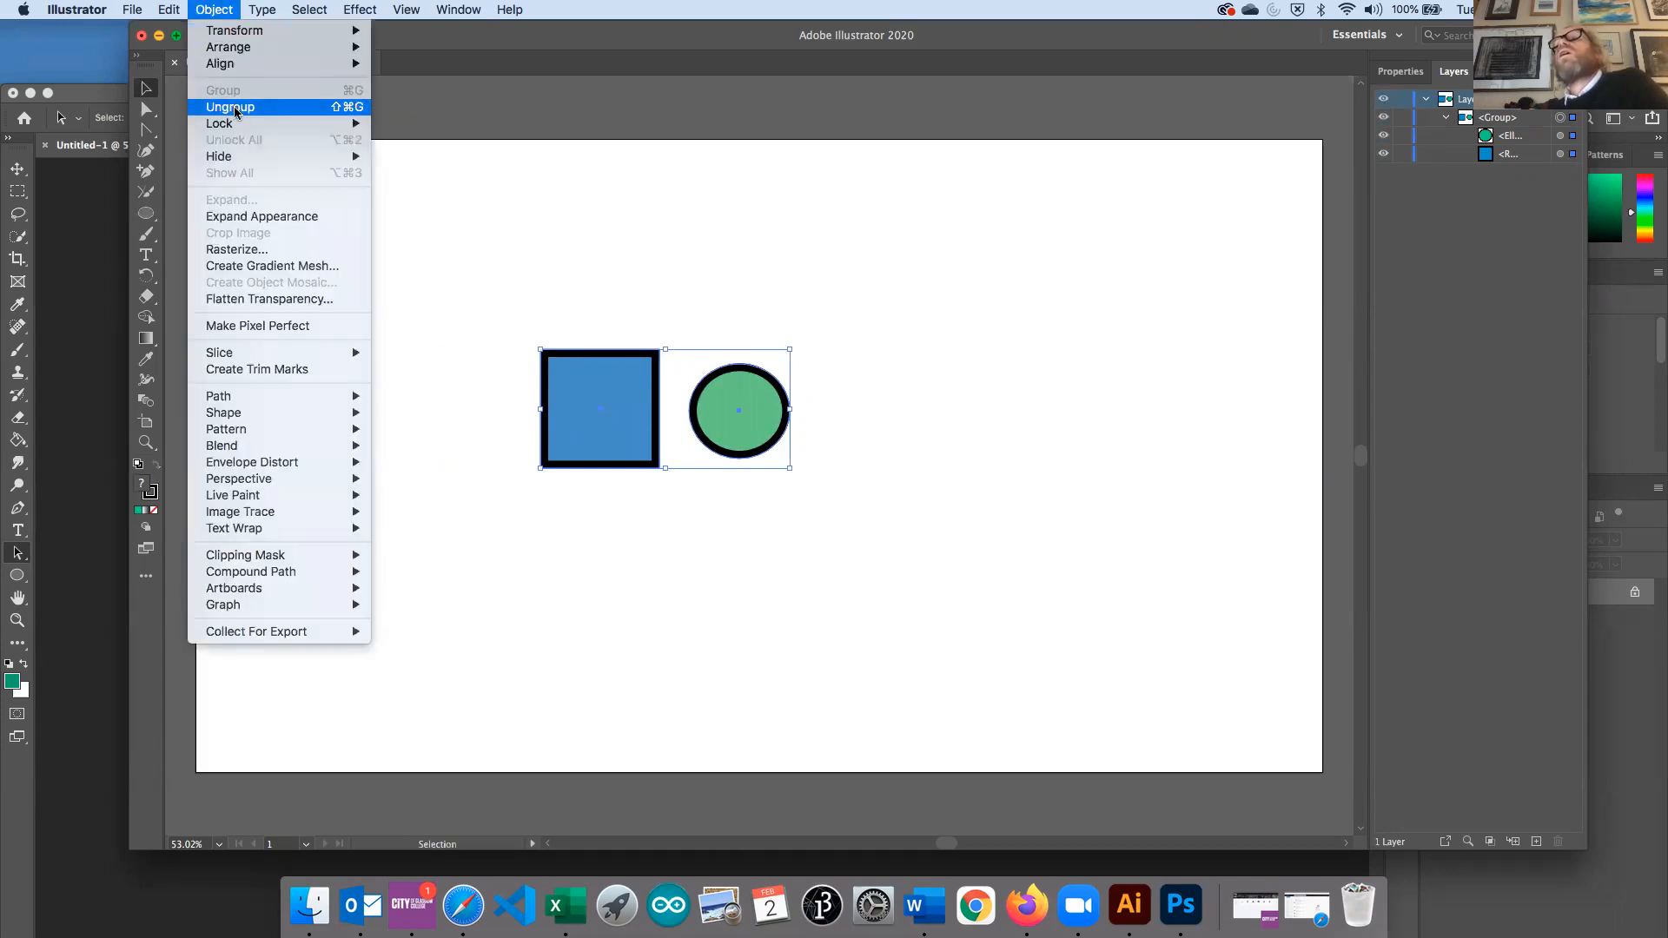
Select the square and the circle alternately to check that each can be selected independently
left_click(610, 513)
left_click(720, 450)
left_click(634, 424)
left_click(719, 424)
left_click(624, 439)
left_click(728, 435)
left_click(600, 439)
left_click(712, 434)
left_click(692, 566)
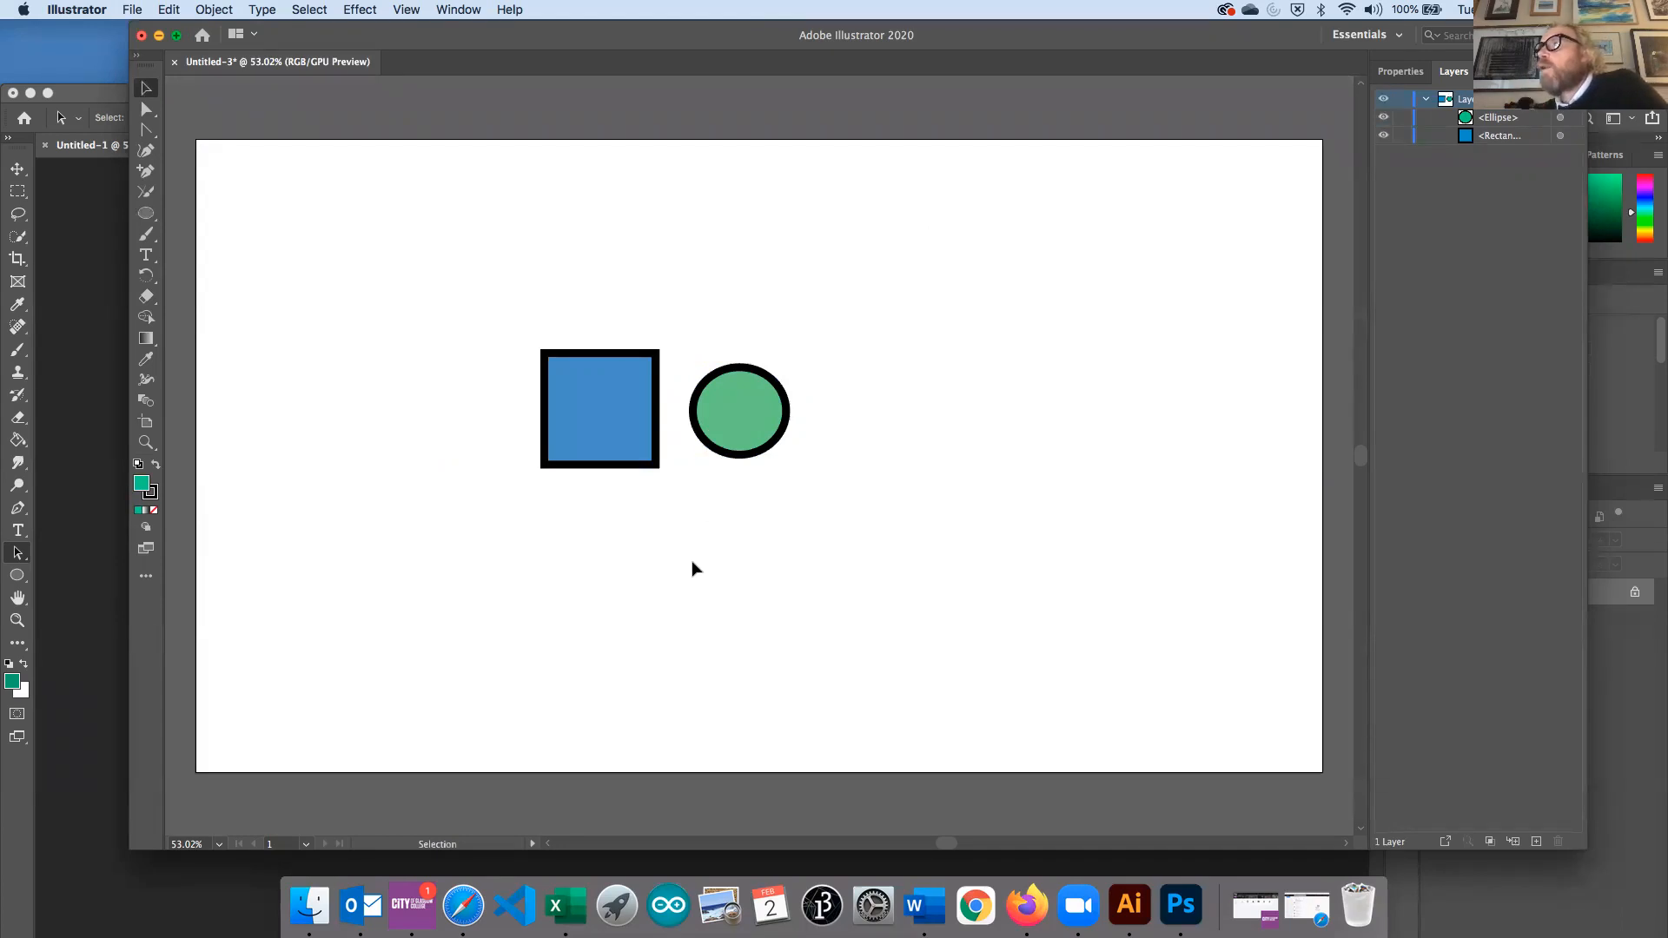
Move the circle over the square's lower-right corner and select both overlapping shapes
left_click_drag(737, 410, 652, 455)
left_click(787, 470)
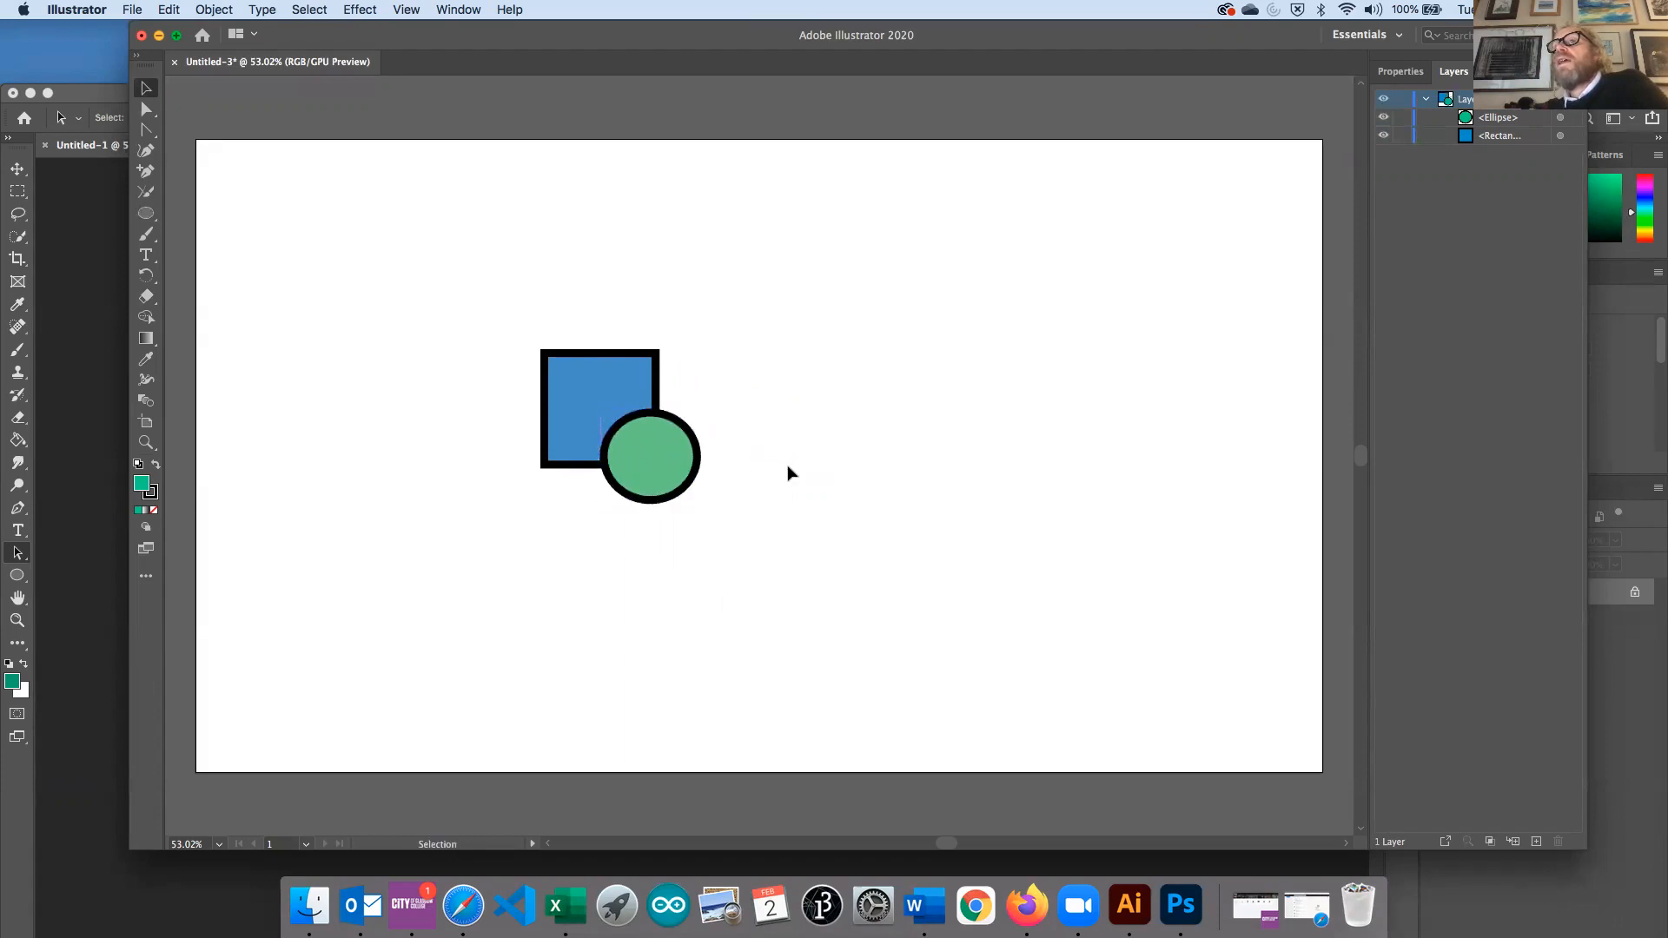
left_click_drag(549, 361, 752, 535)
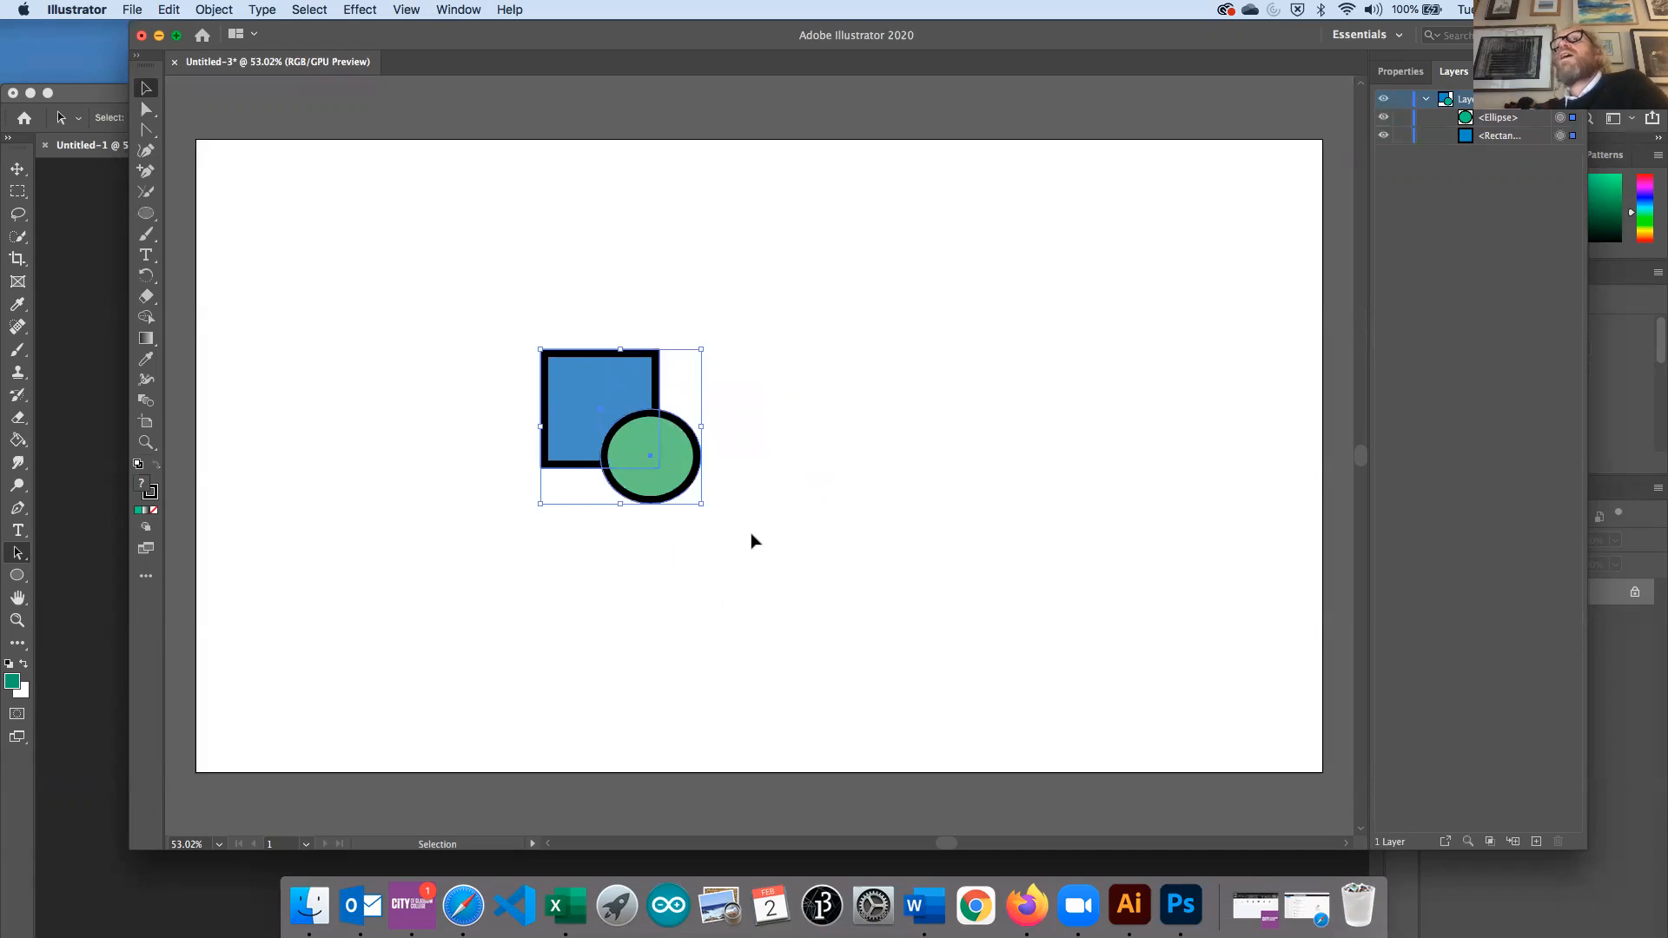
Try the Pathfinder Unite operation on the overlapping square and circle, inspect the layer, and undo the merge
left_click(1412, 77)
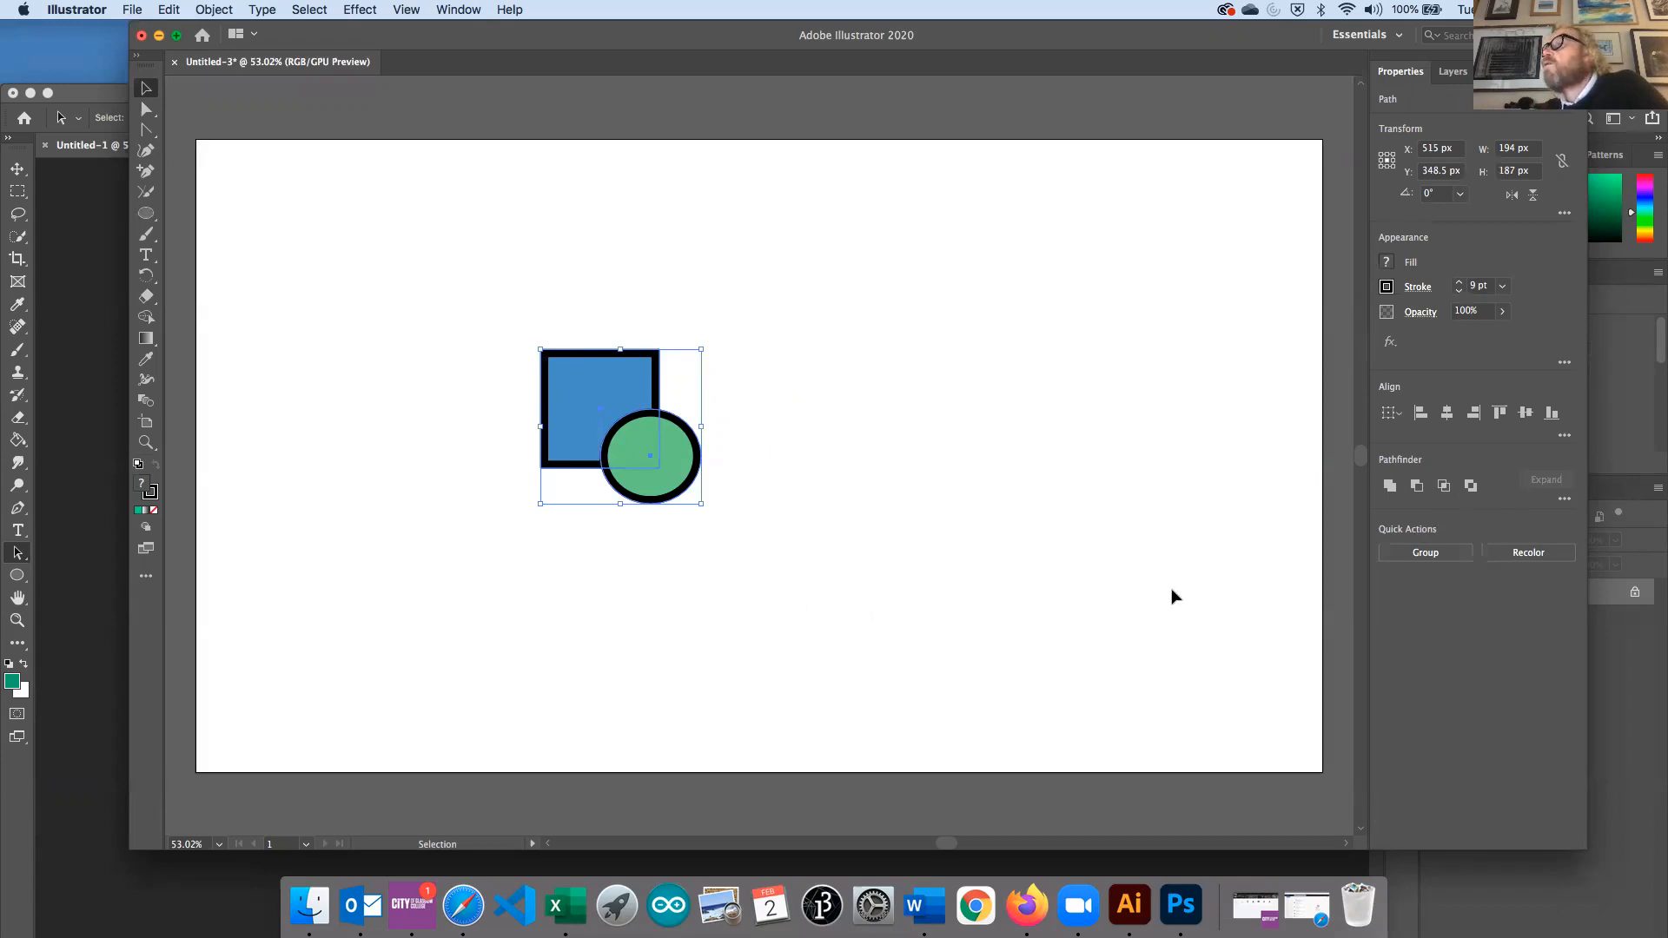
left_click(1389, 486)
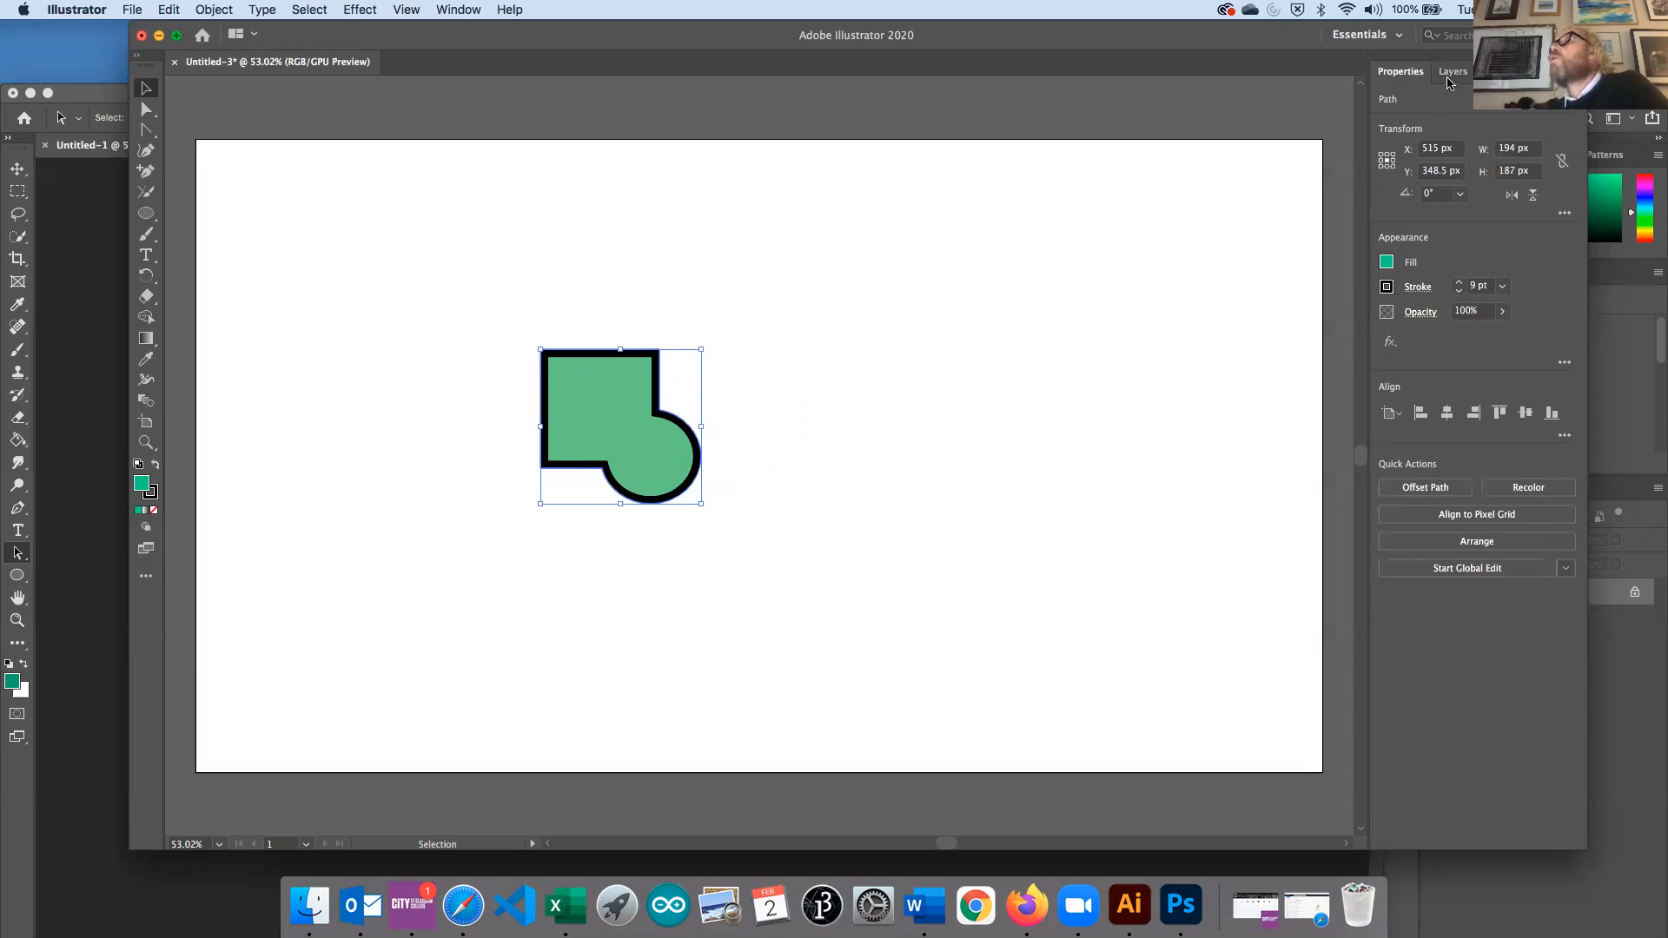
left_click(1452, 72)
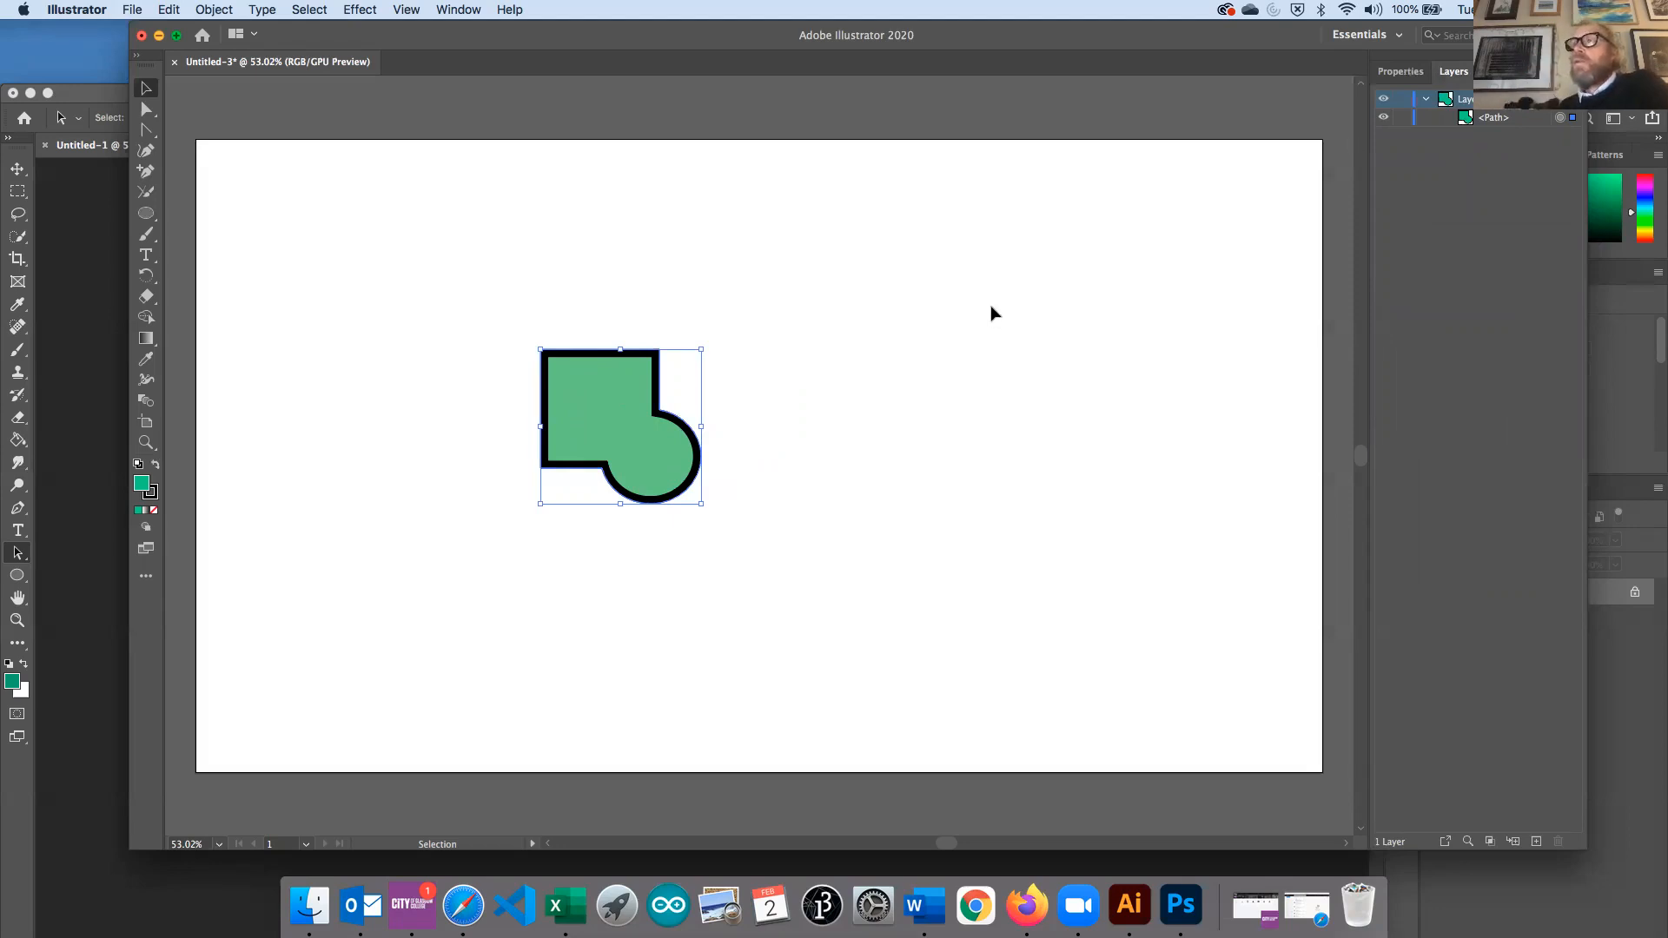
key("super+z")
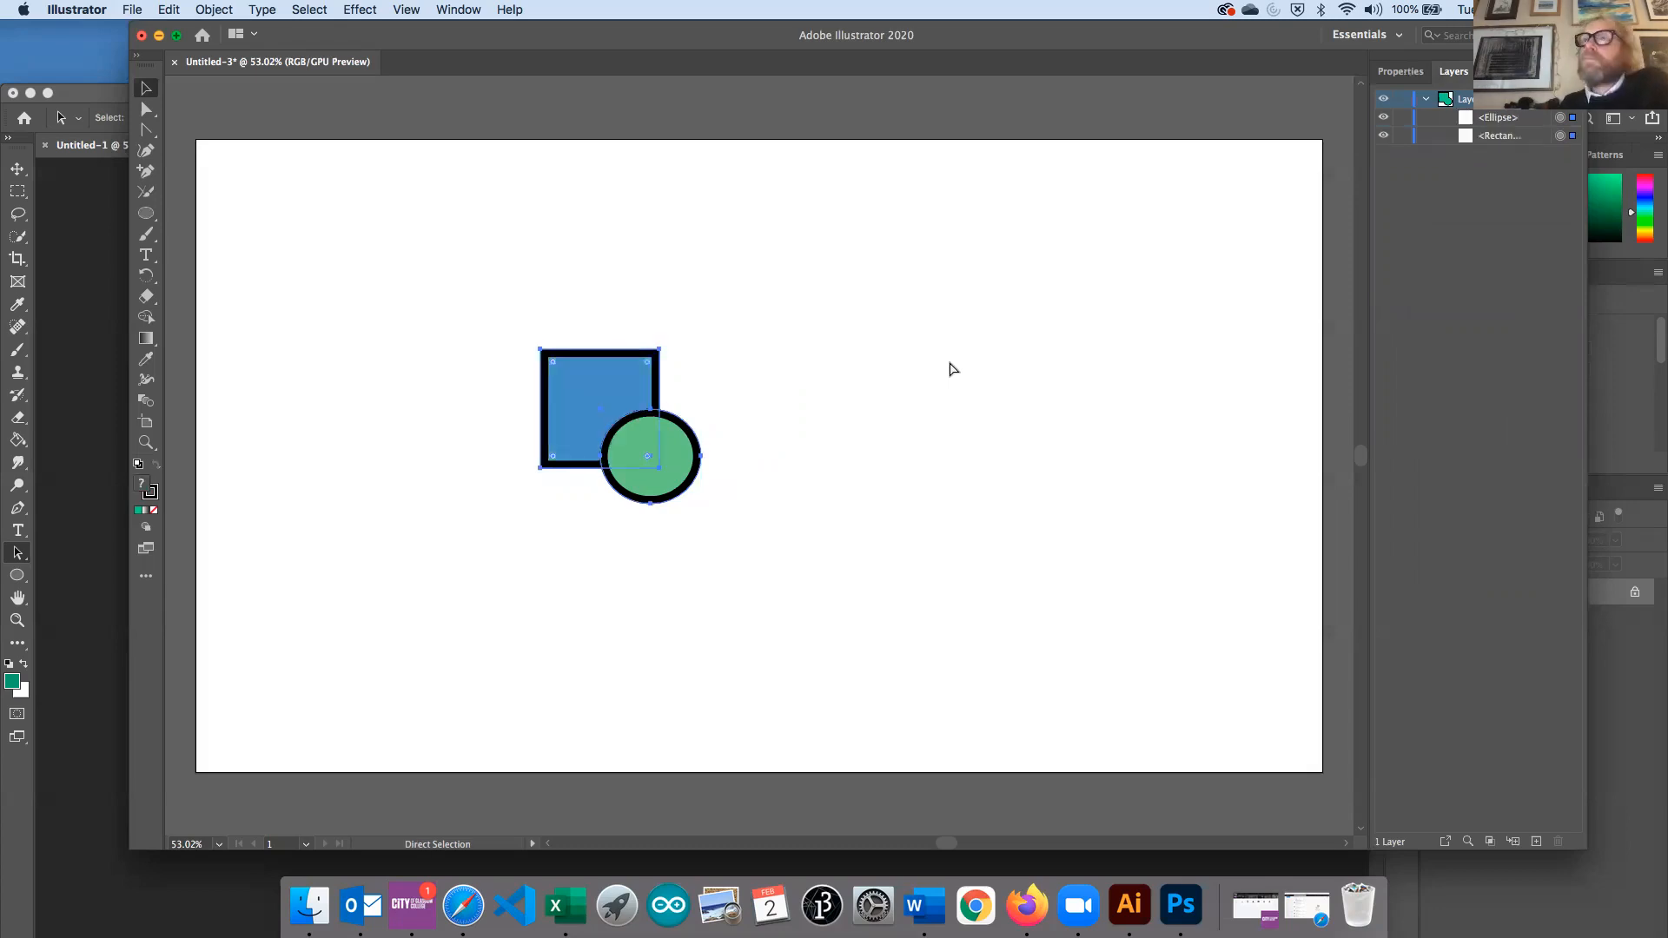
Try the Pathfinder Minus Front and Intersect operations on the square and circle, undoing each one
left_click(1394, 75)
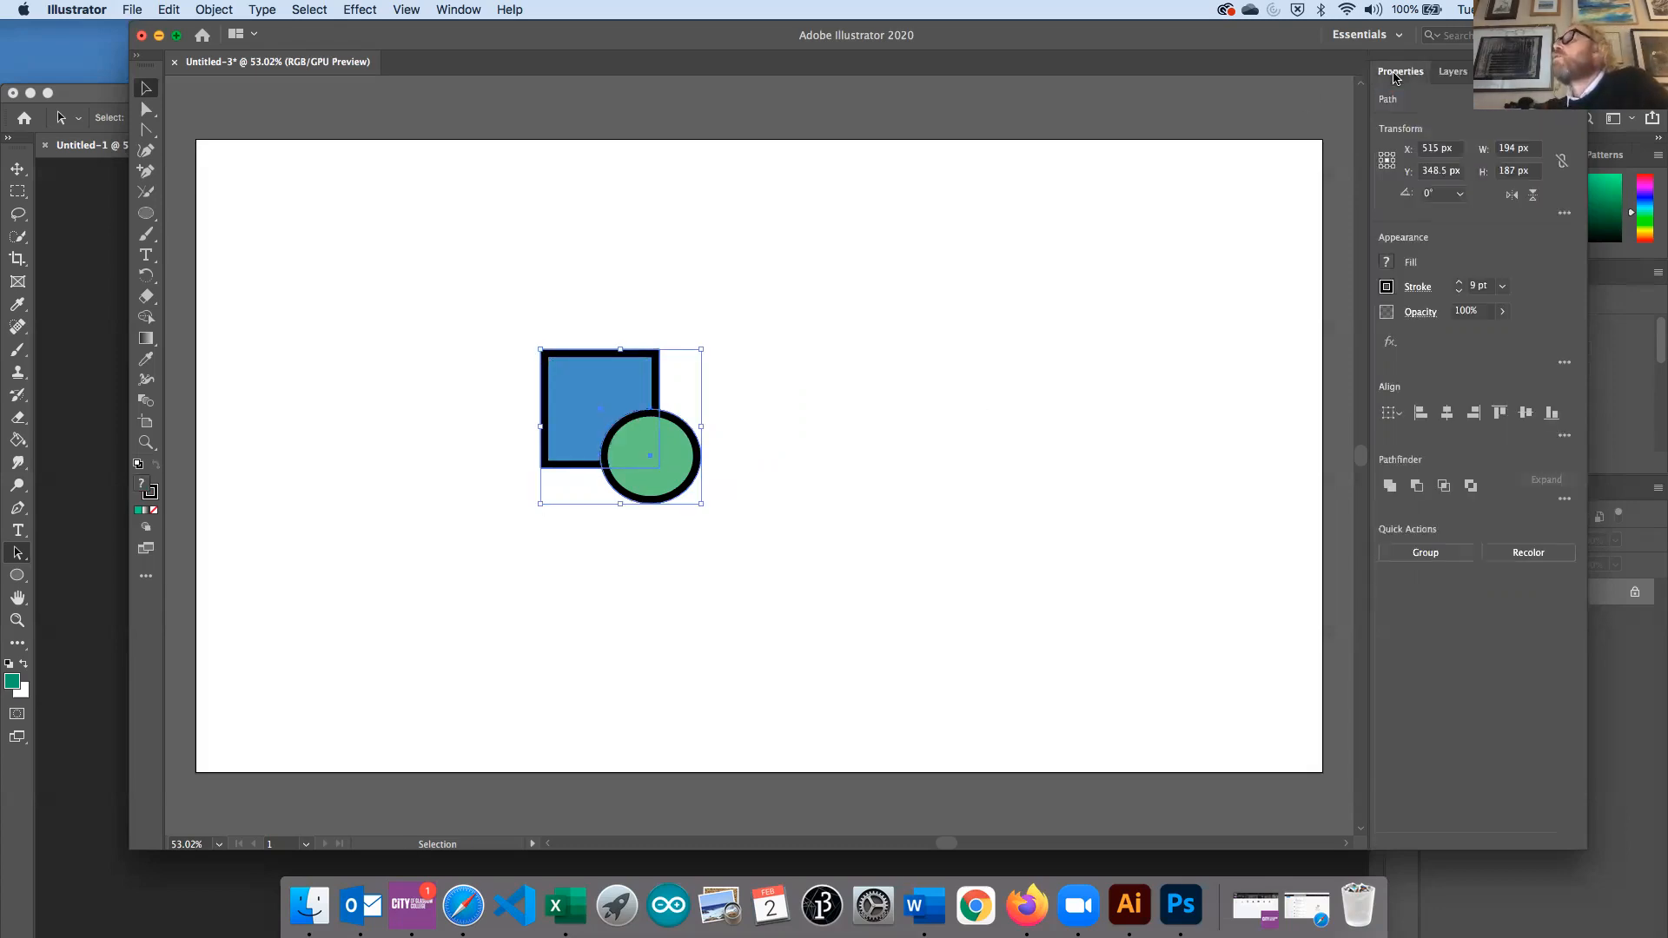
left_click(1417, 487)
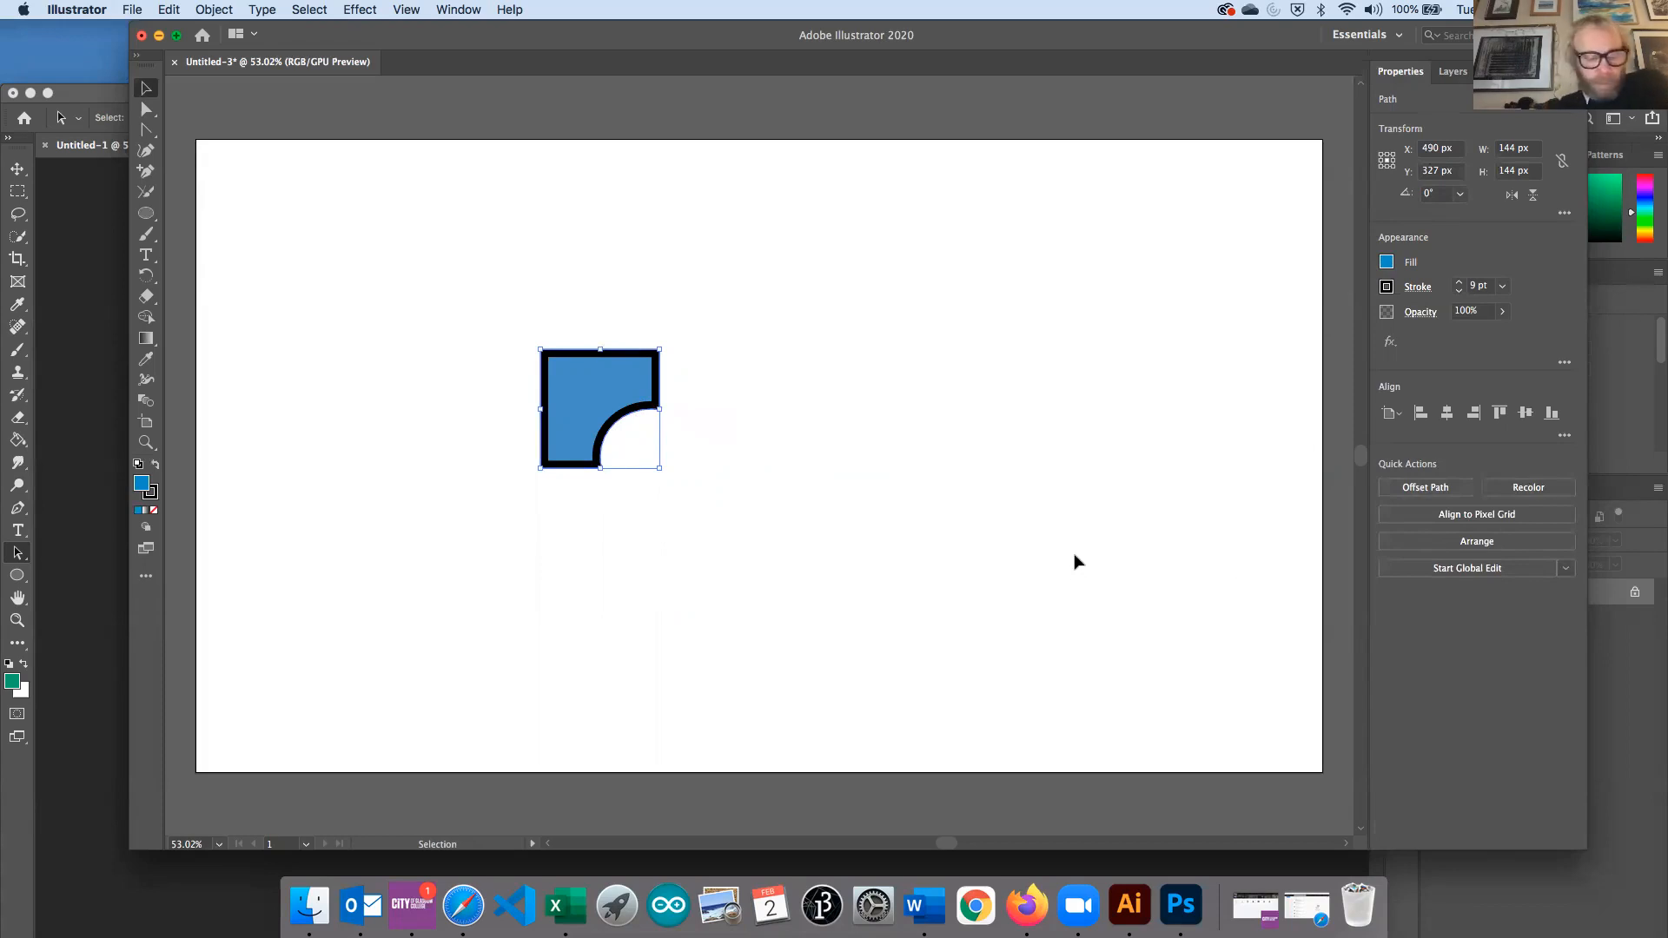
key("super+z")
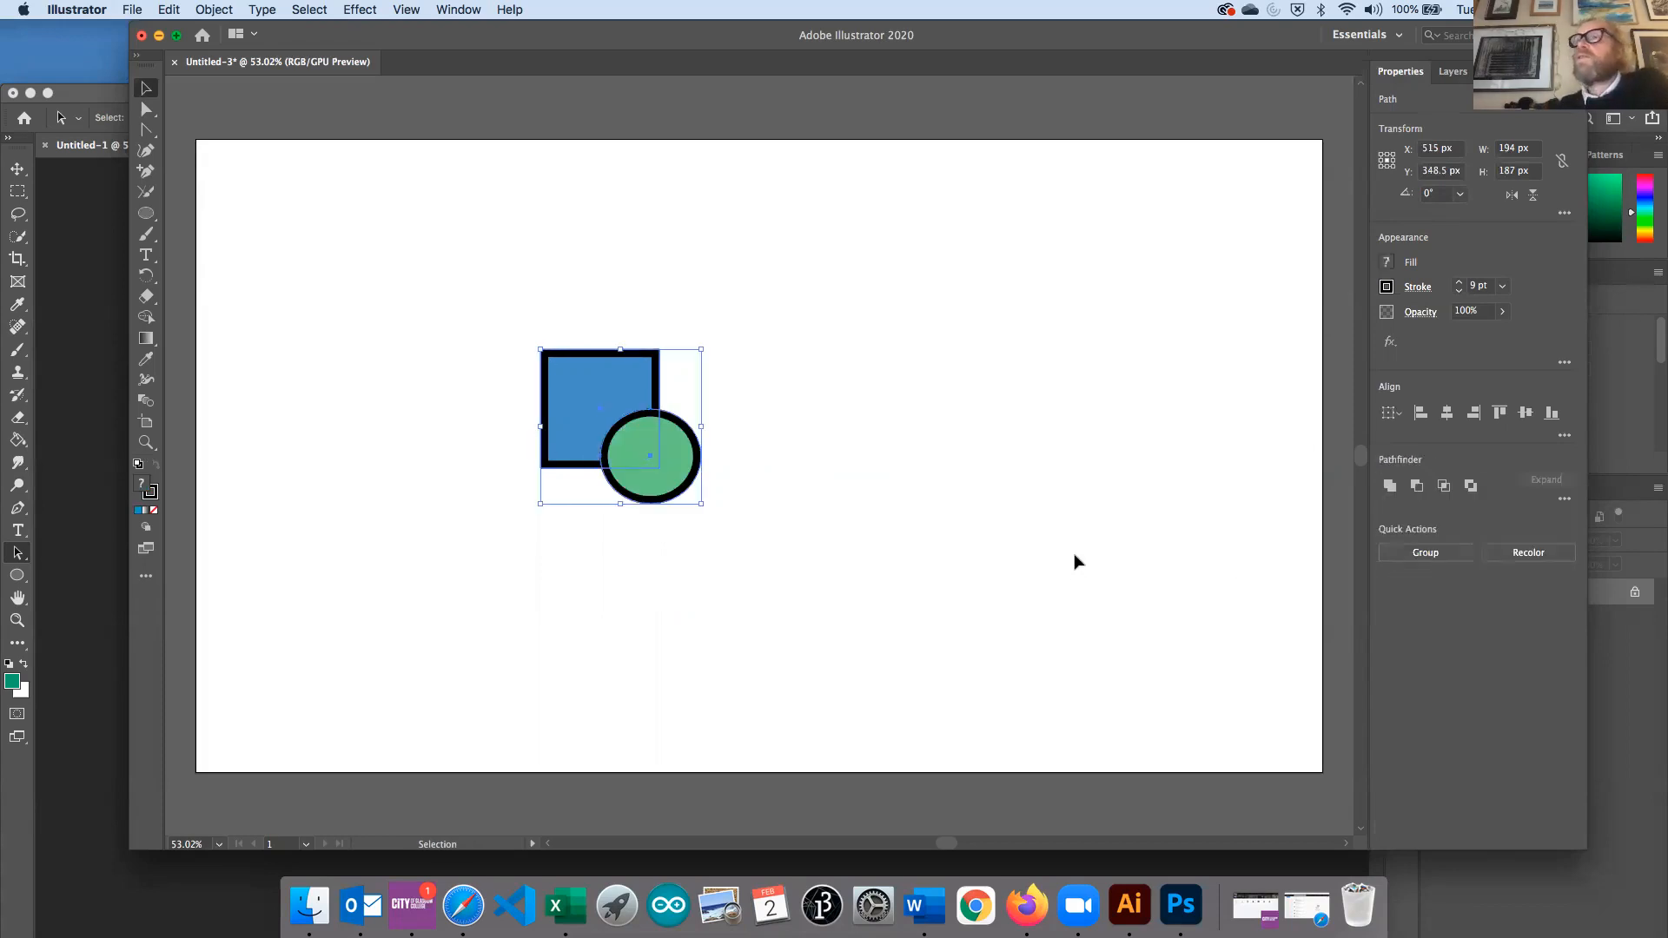
left_click(1443, 485)
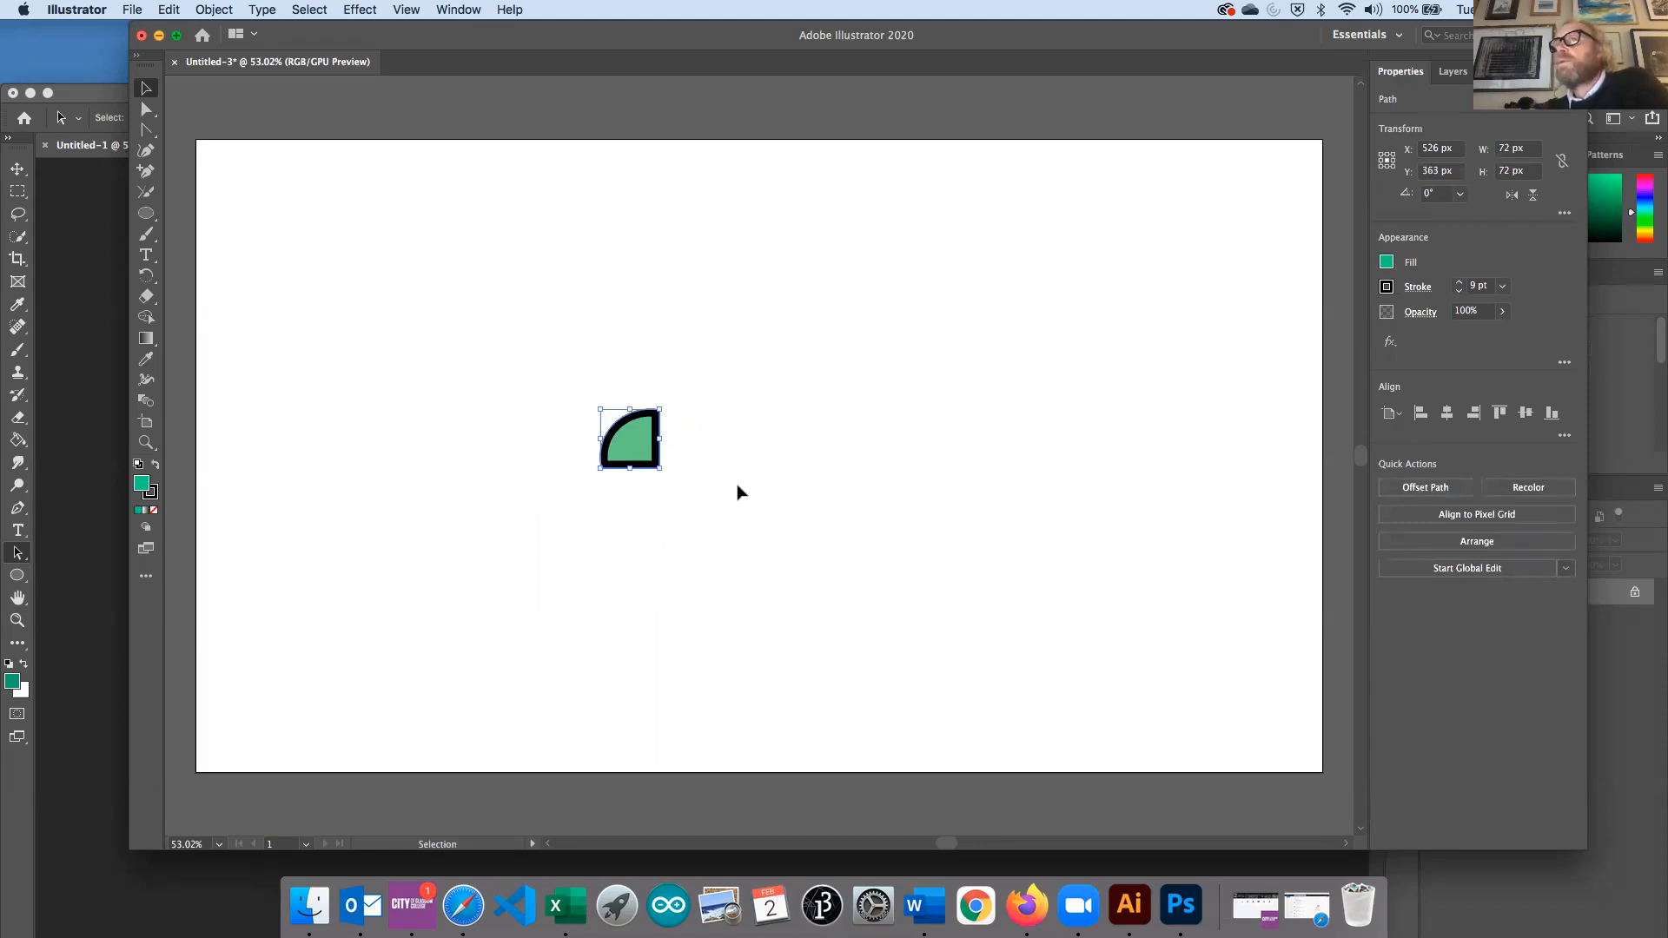
key("super+z")
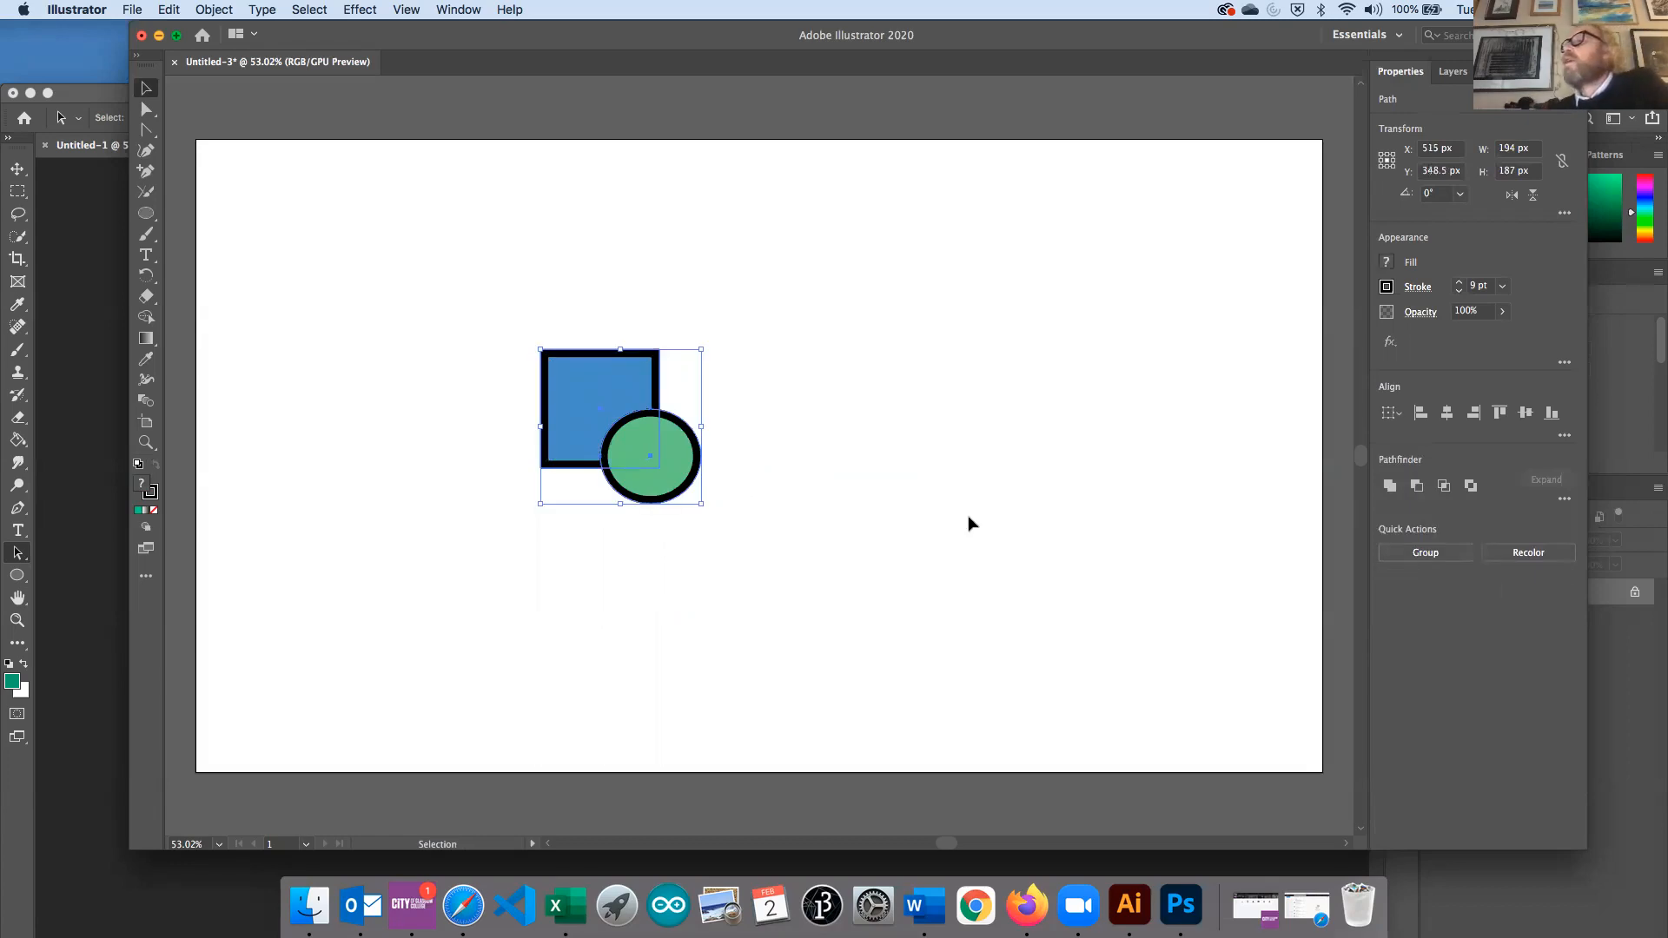
Try the Pathfinder Exclude operation on the square and circle, undo it, and unite both shapes instead
left_click(1471, 486)
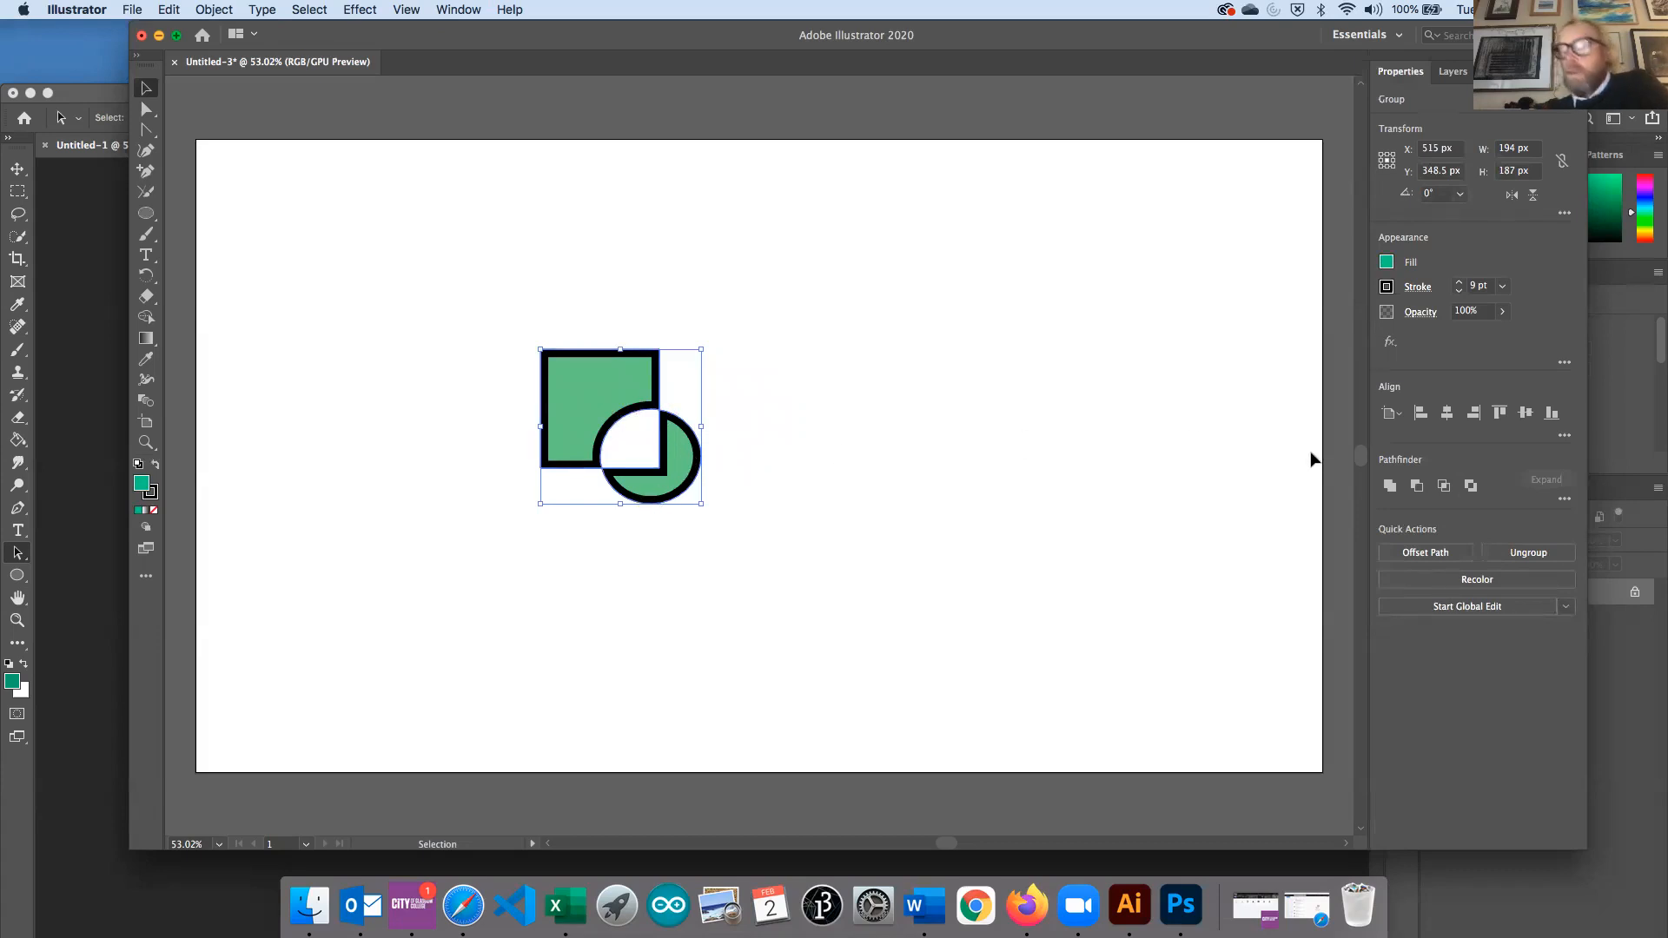
key("super+z")
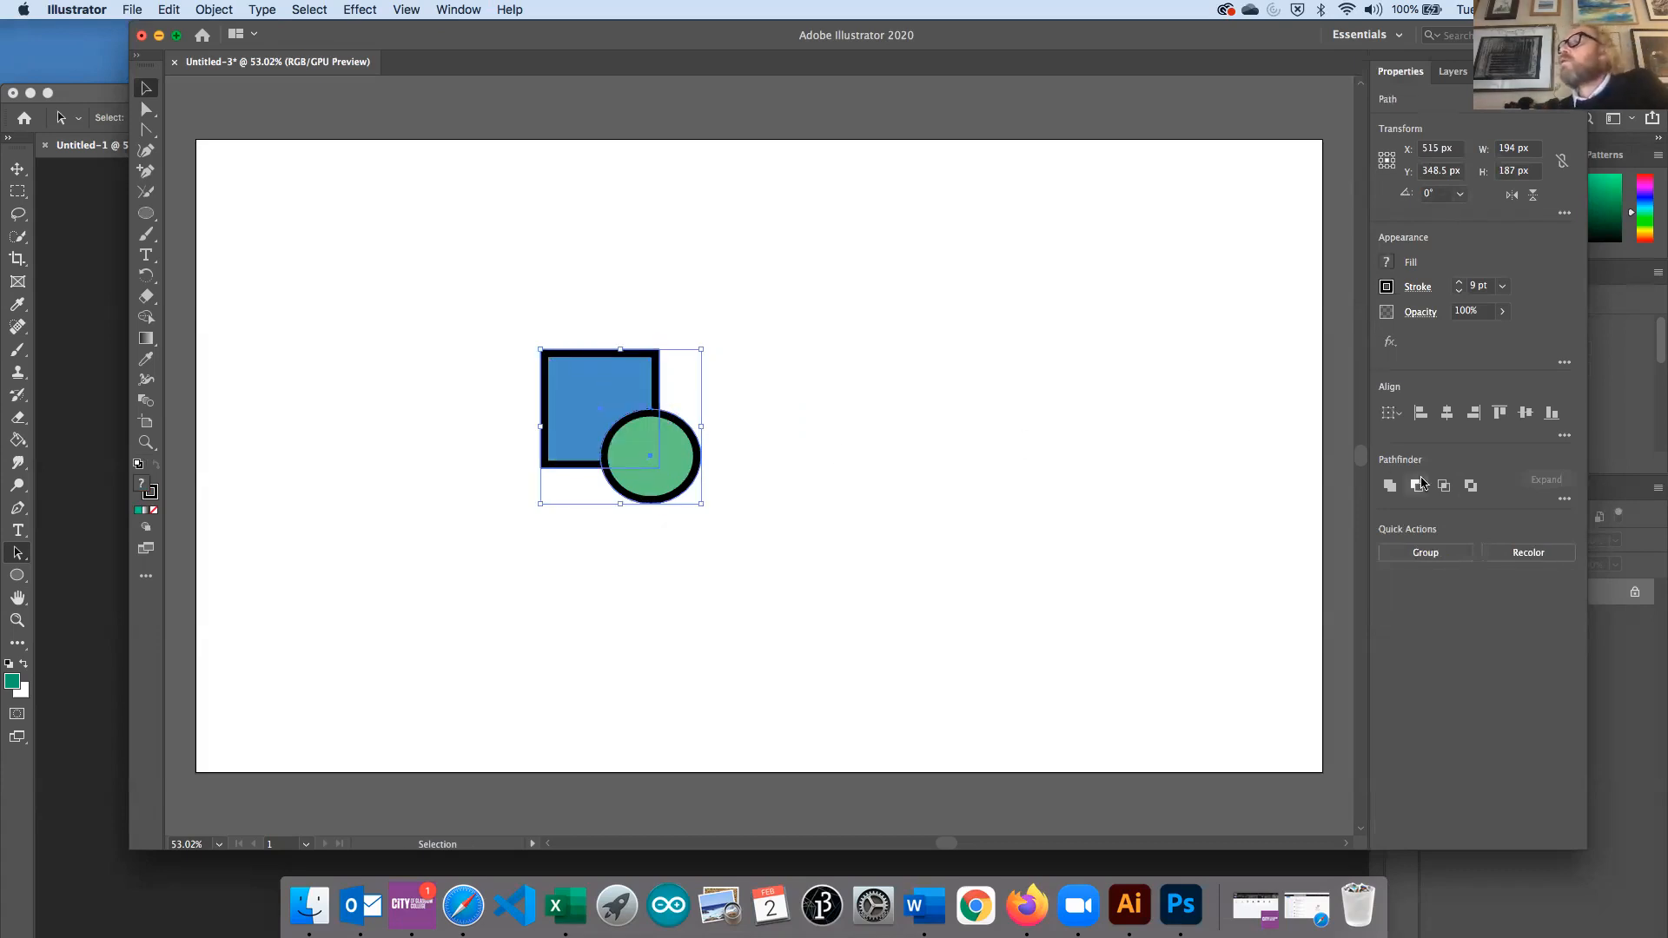
left_click(1390, 487)
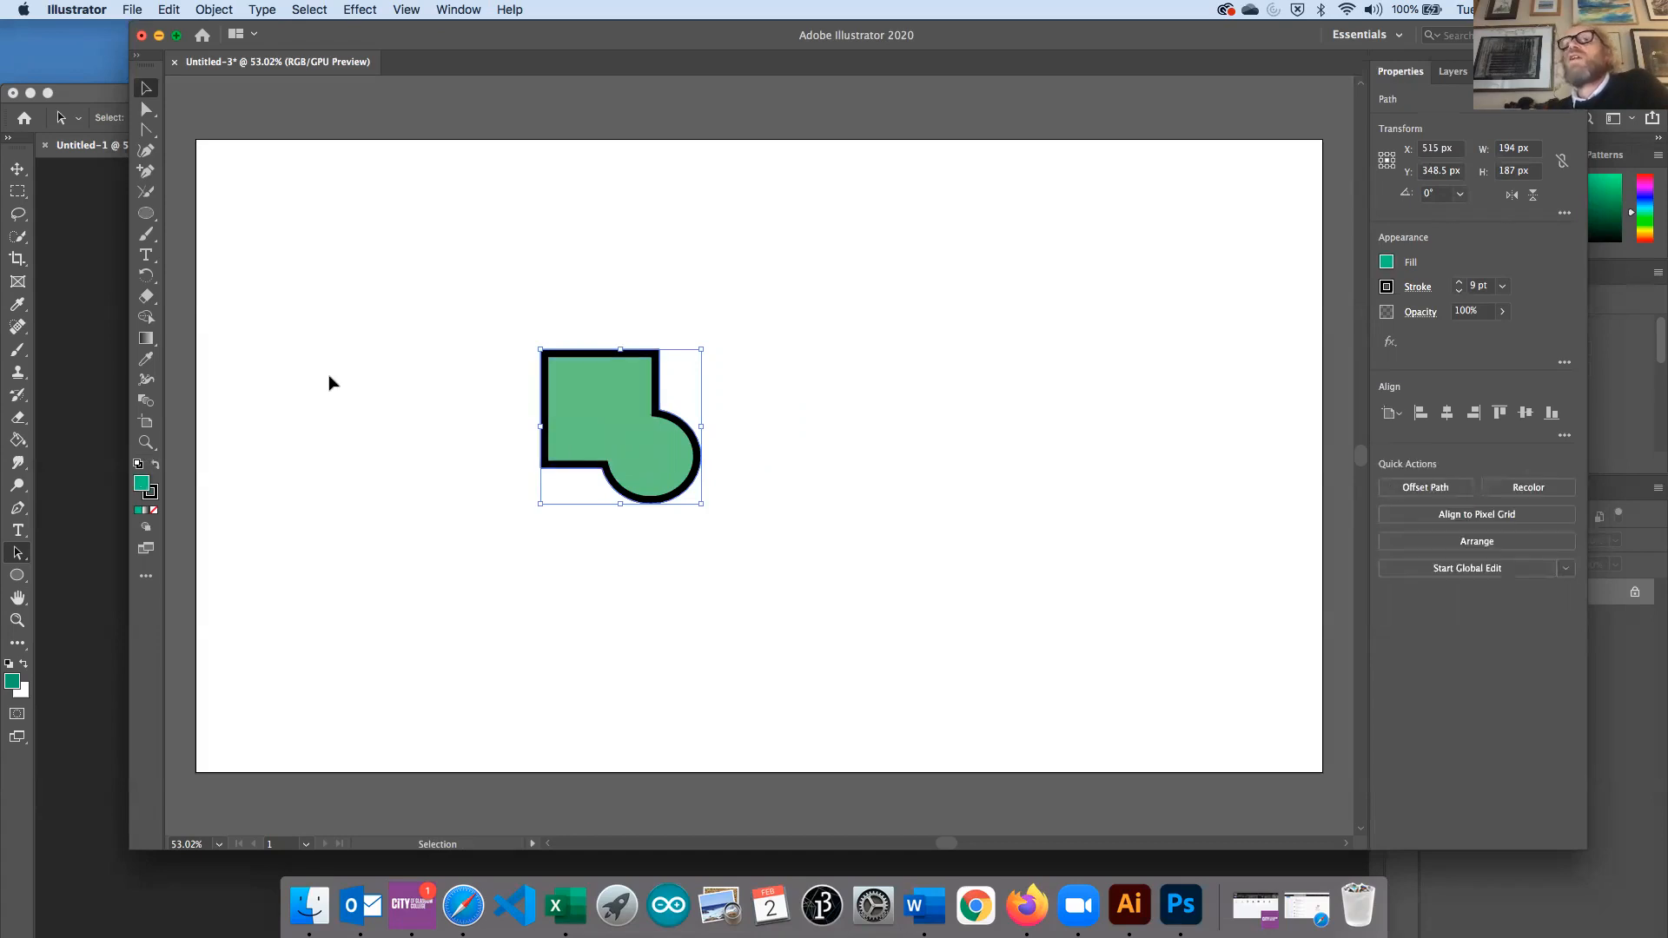
left_click(372, 429)
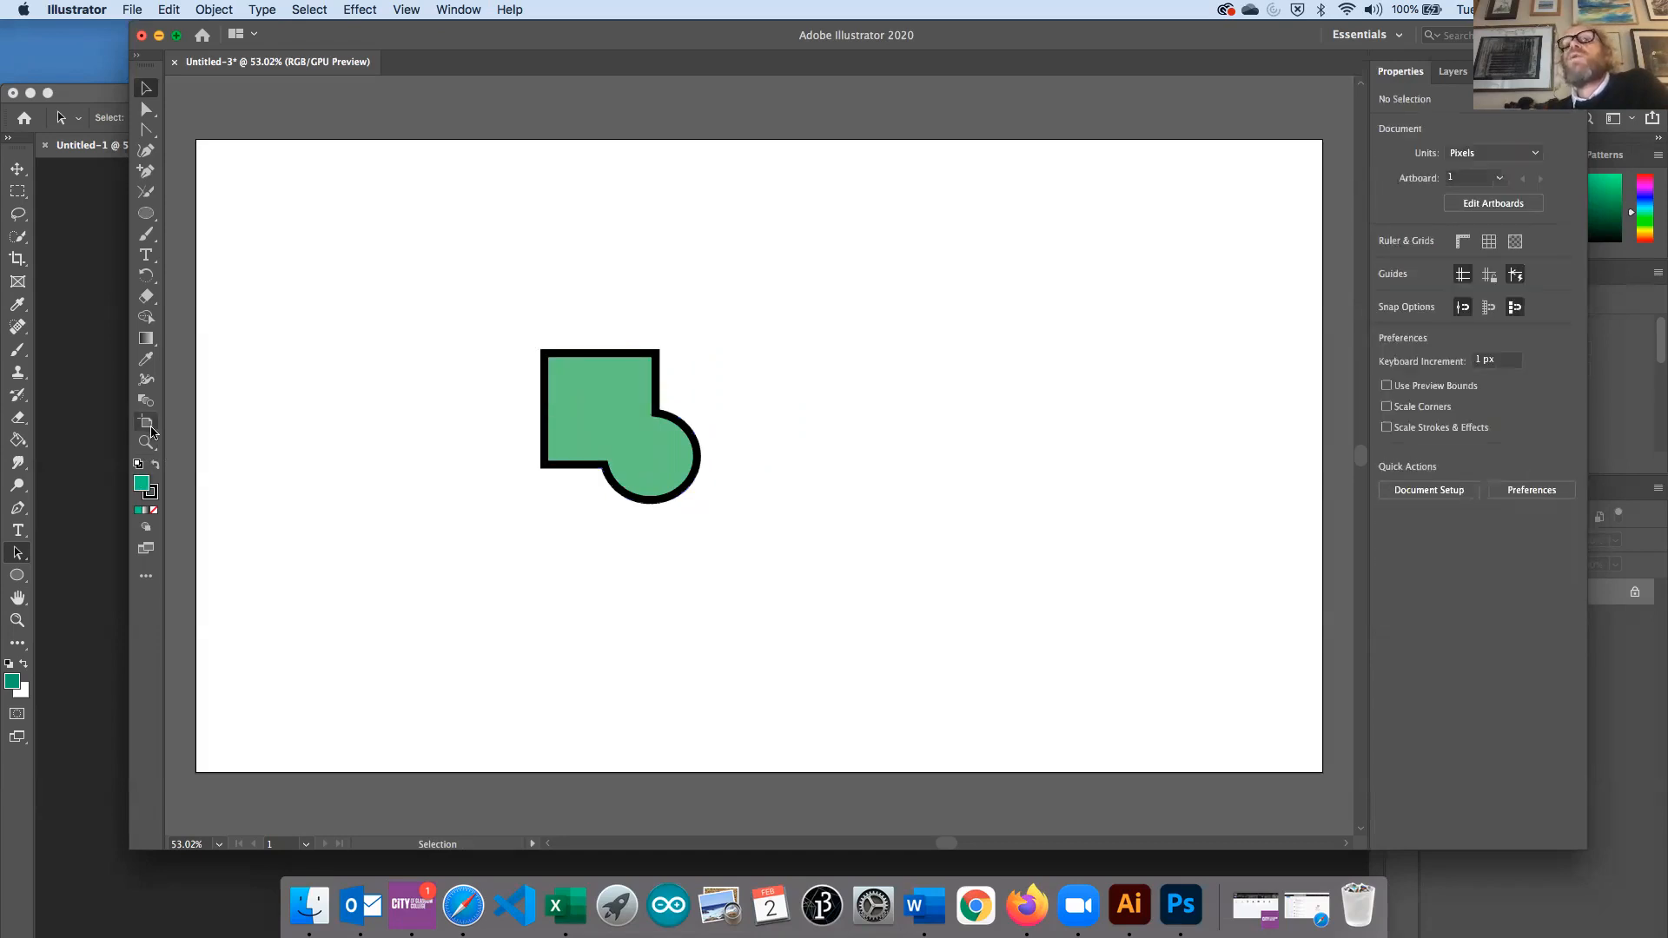
Reshape the circular part of the united shape by moving one of its anchor points with the Direct Selection tool, and deselect it
left_click(146, 109)
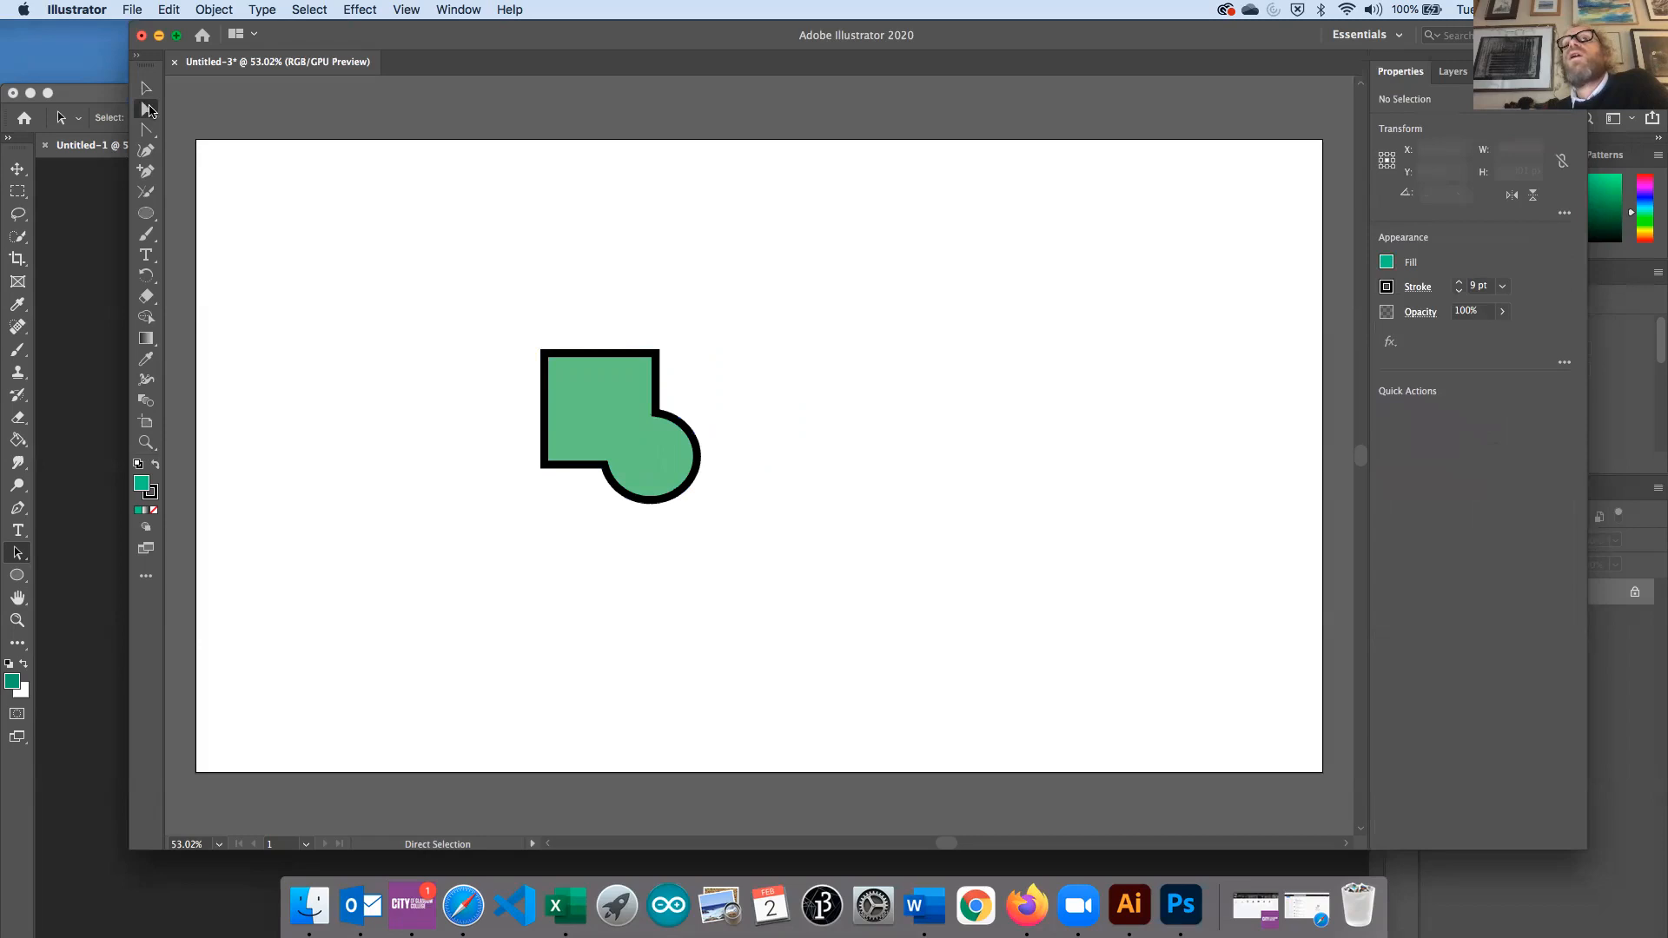
left_click(612, 472)
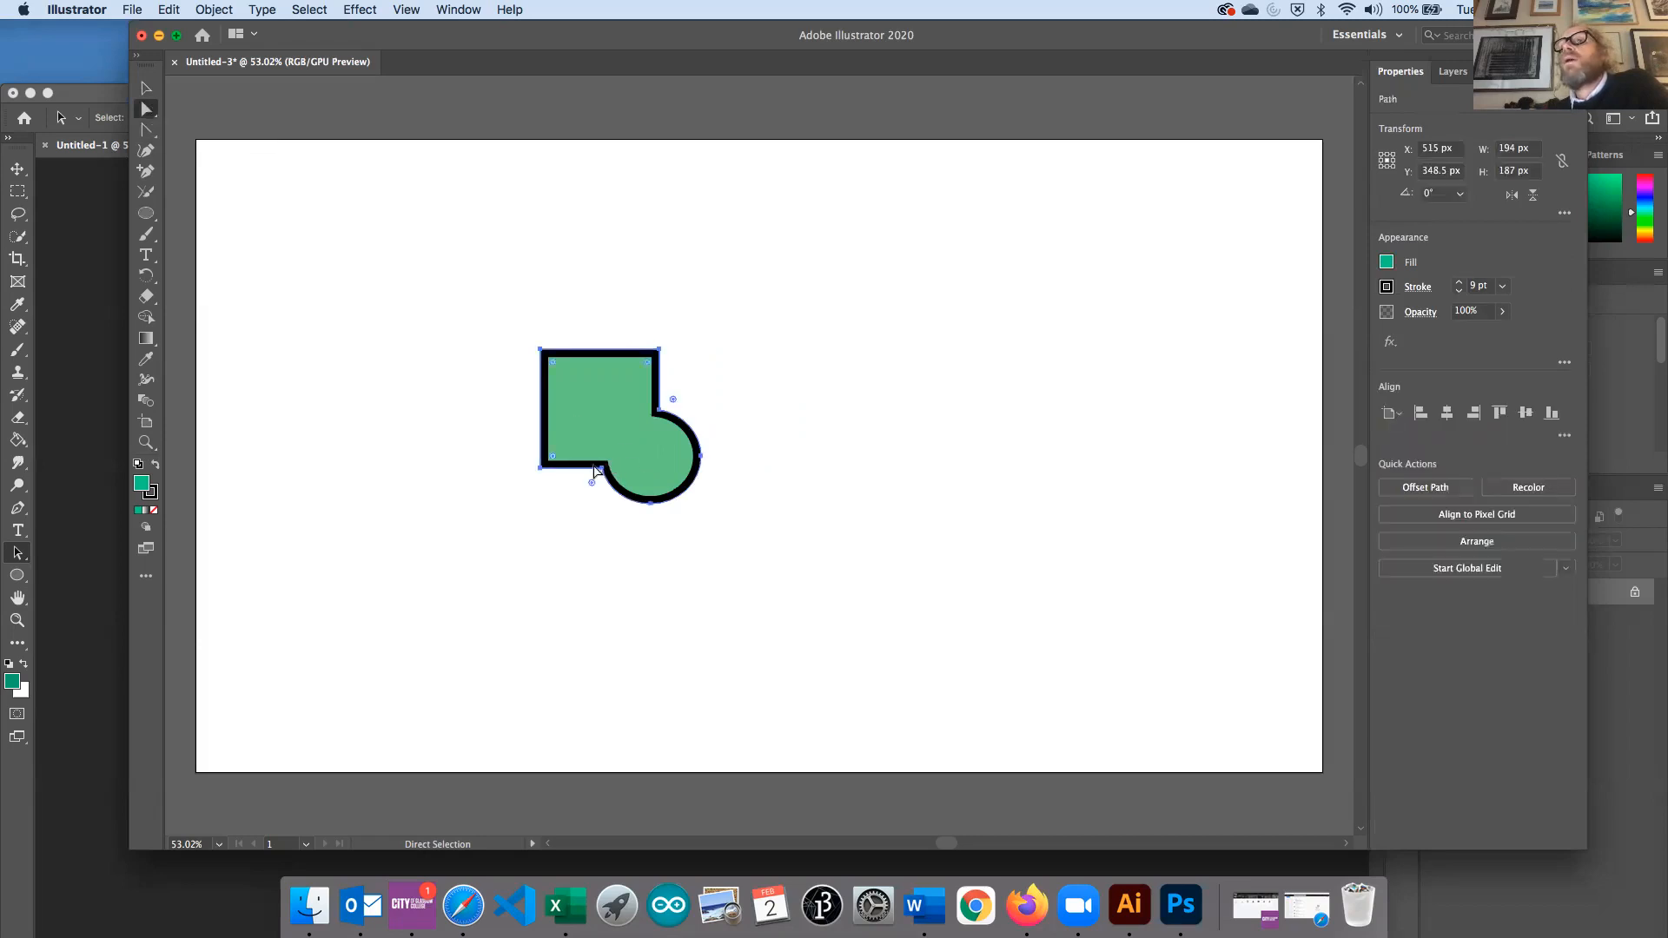
left_click_drag(659, 408, 751, 417)
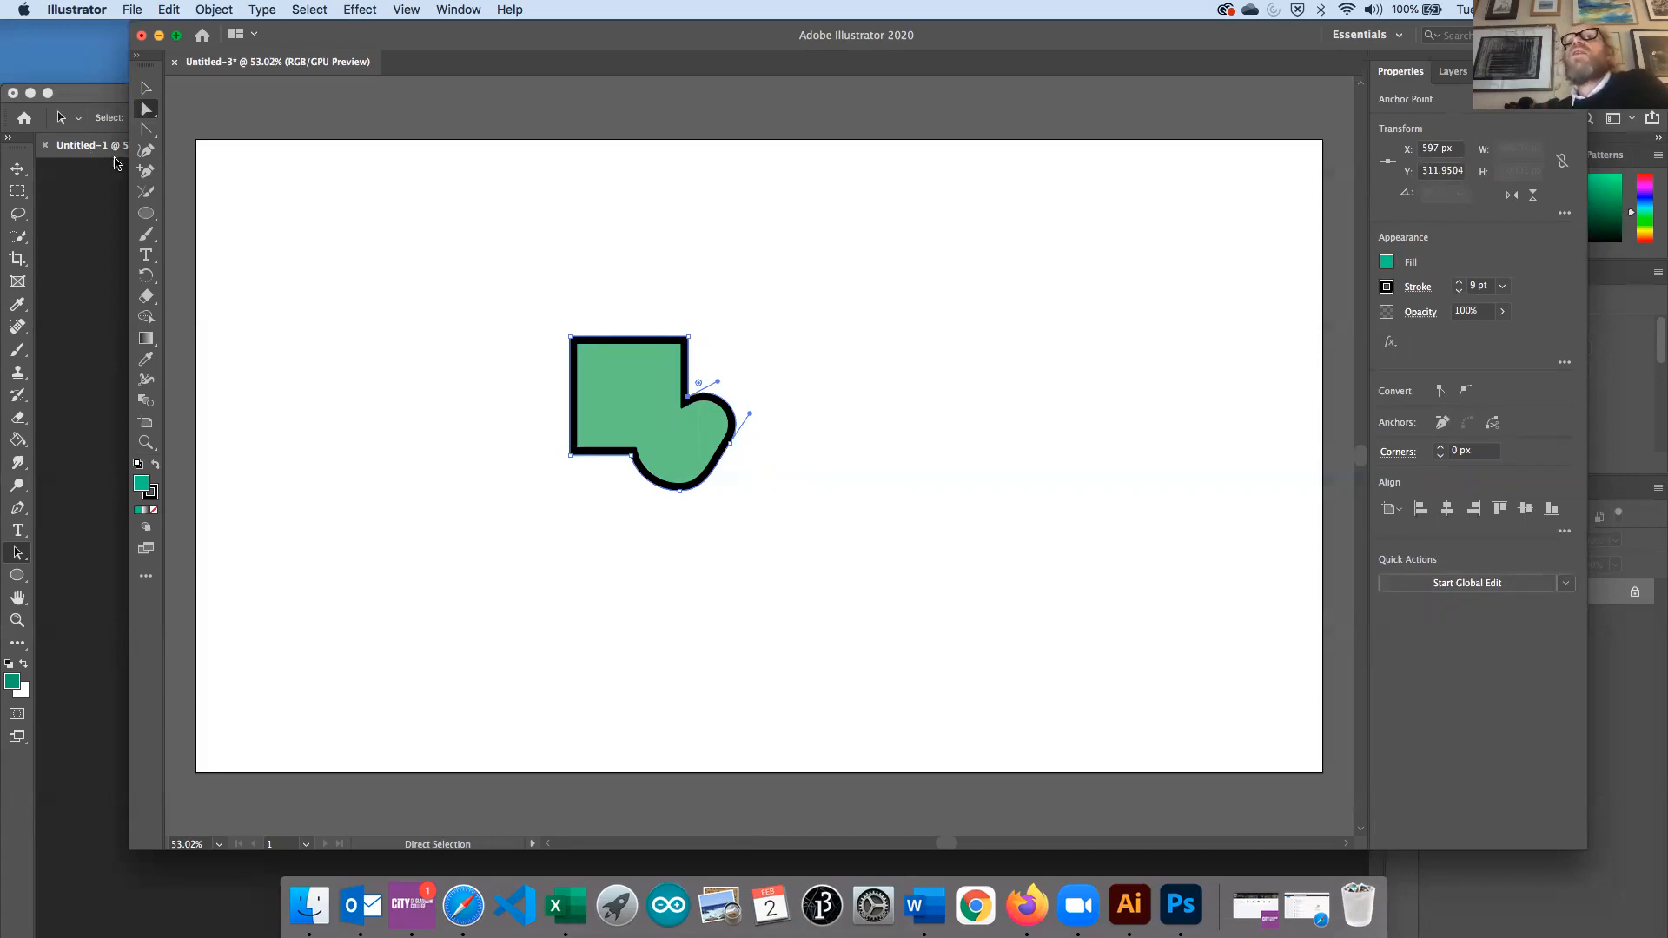
left_click(145, 87)
left_click(367, 359)
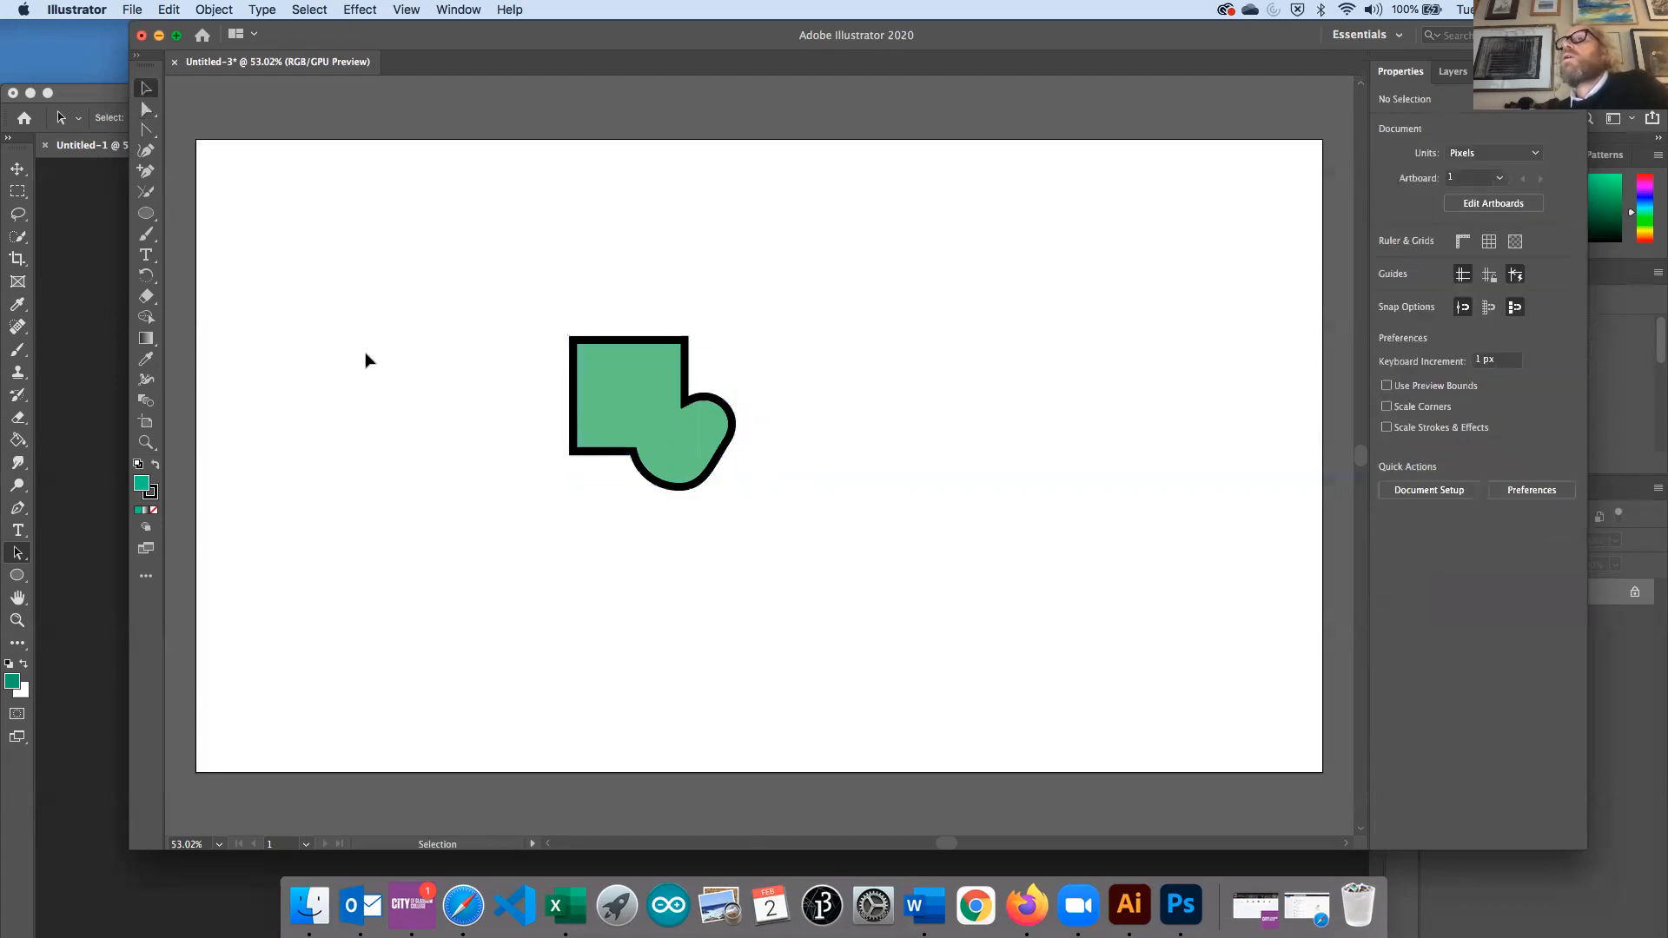
Inspect the united shape's layer entry and available object commands, and move the shape to the artboard's upper-left area
left_click(708, 419)
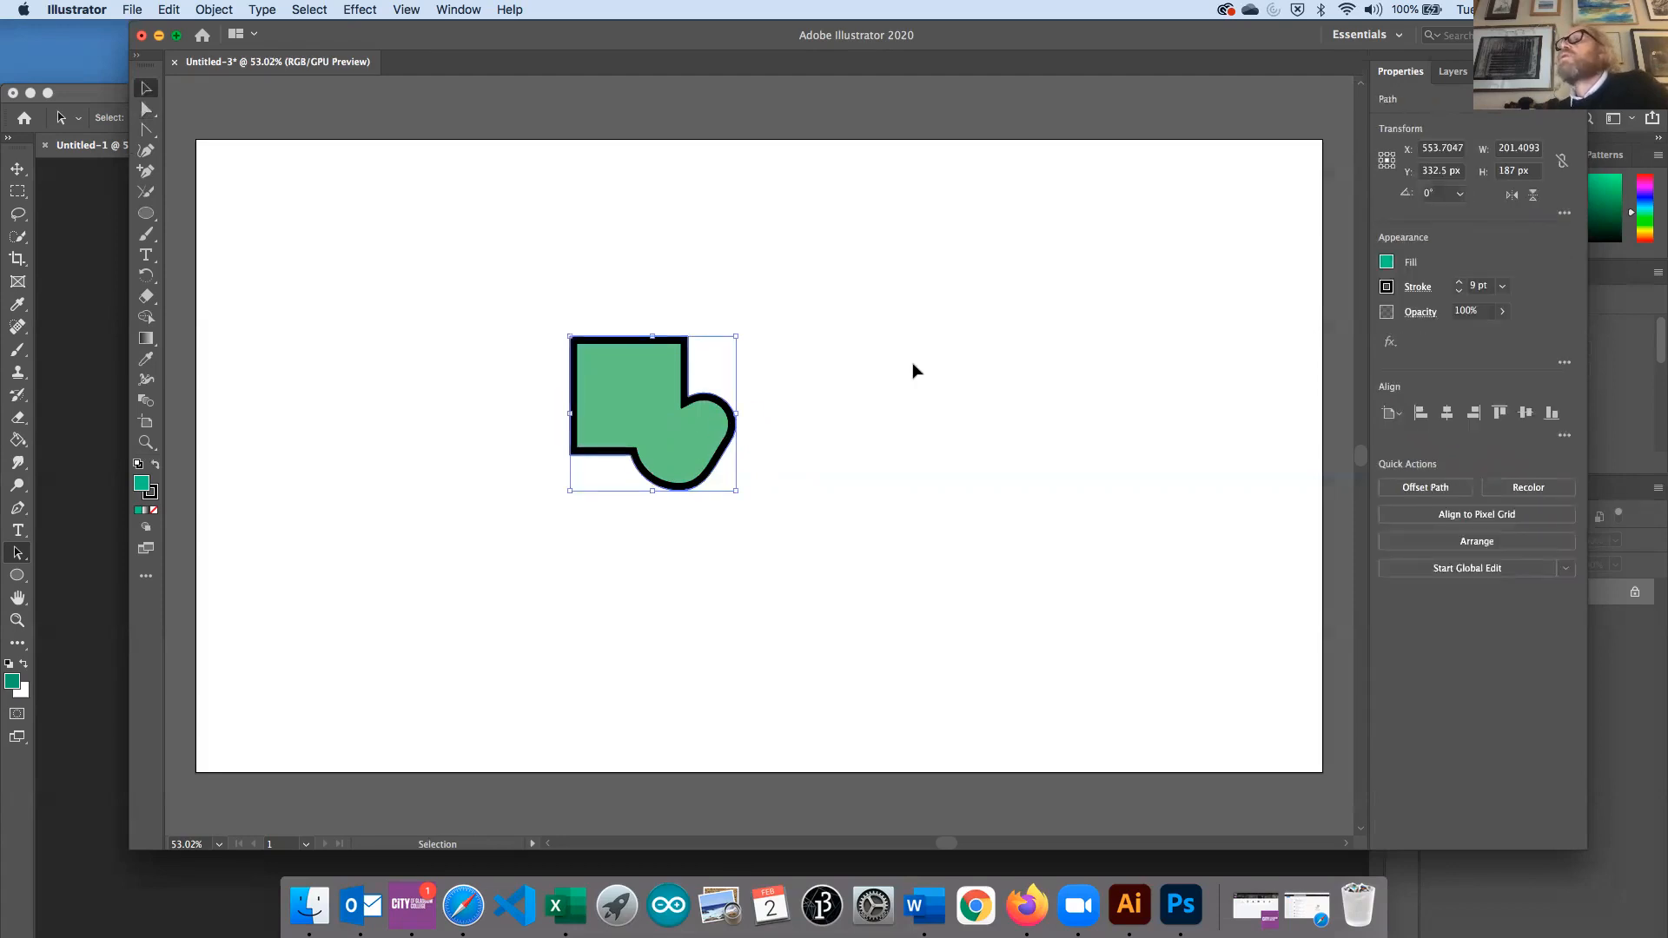
left_click(1453, 72)
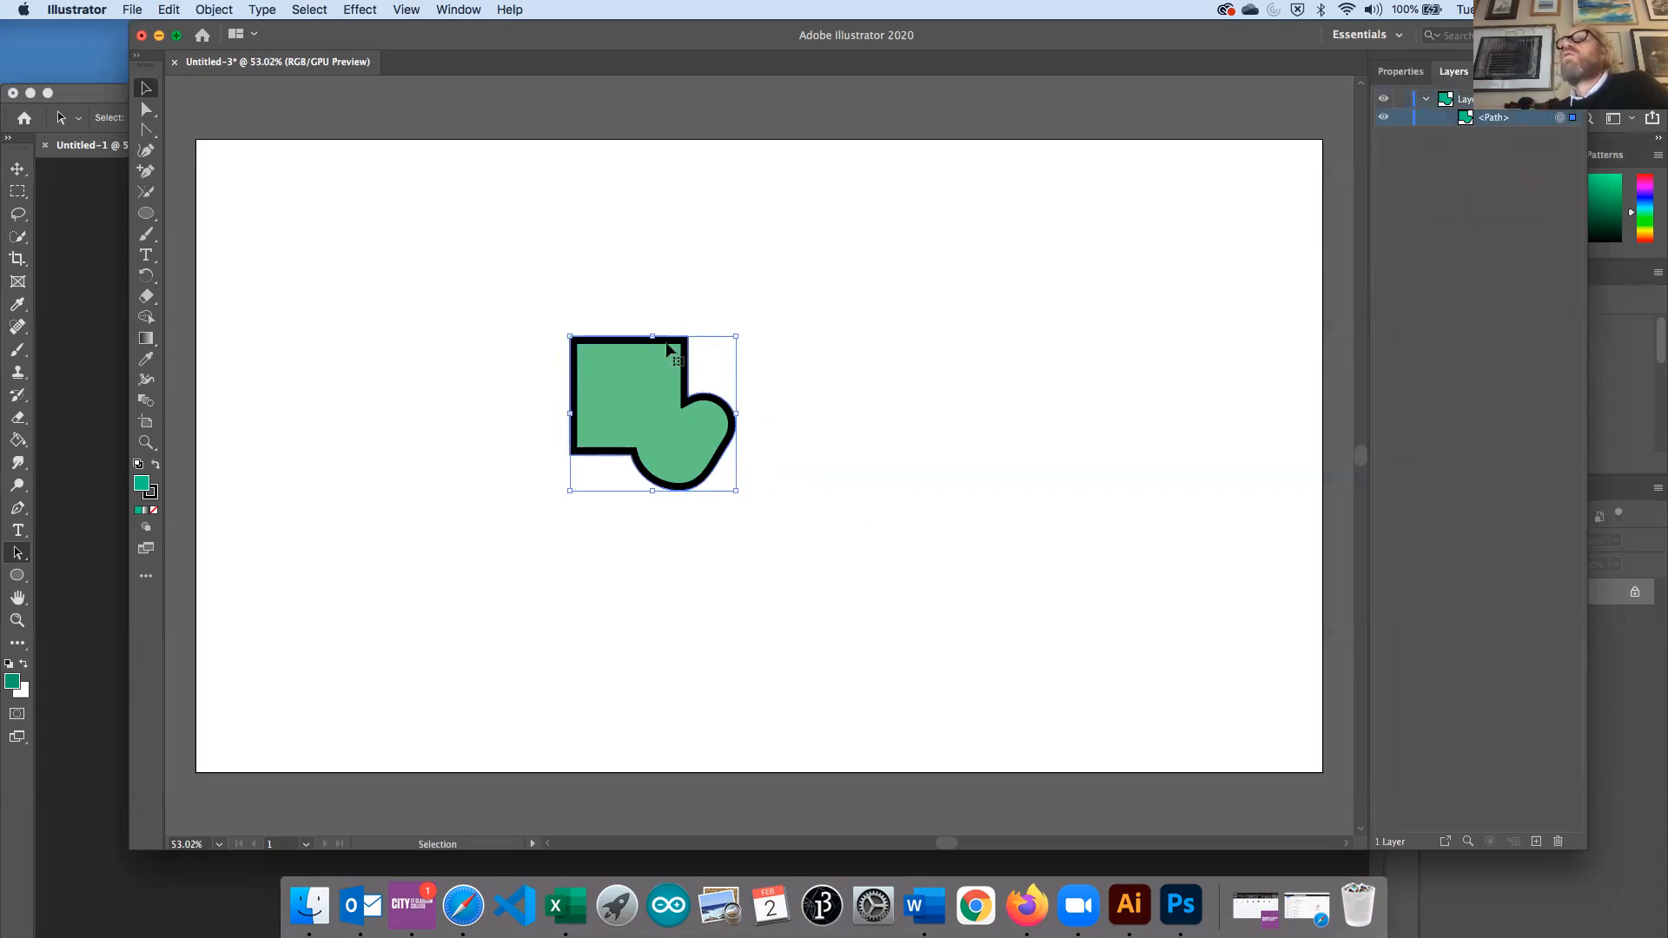
left_click(218, 10)
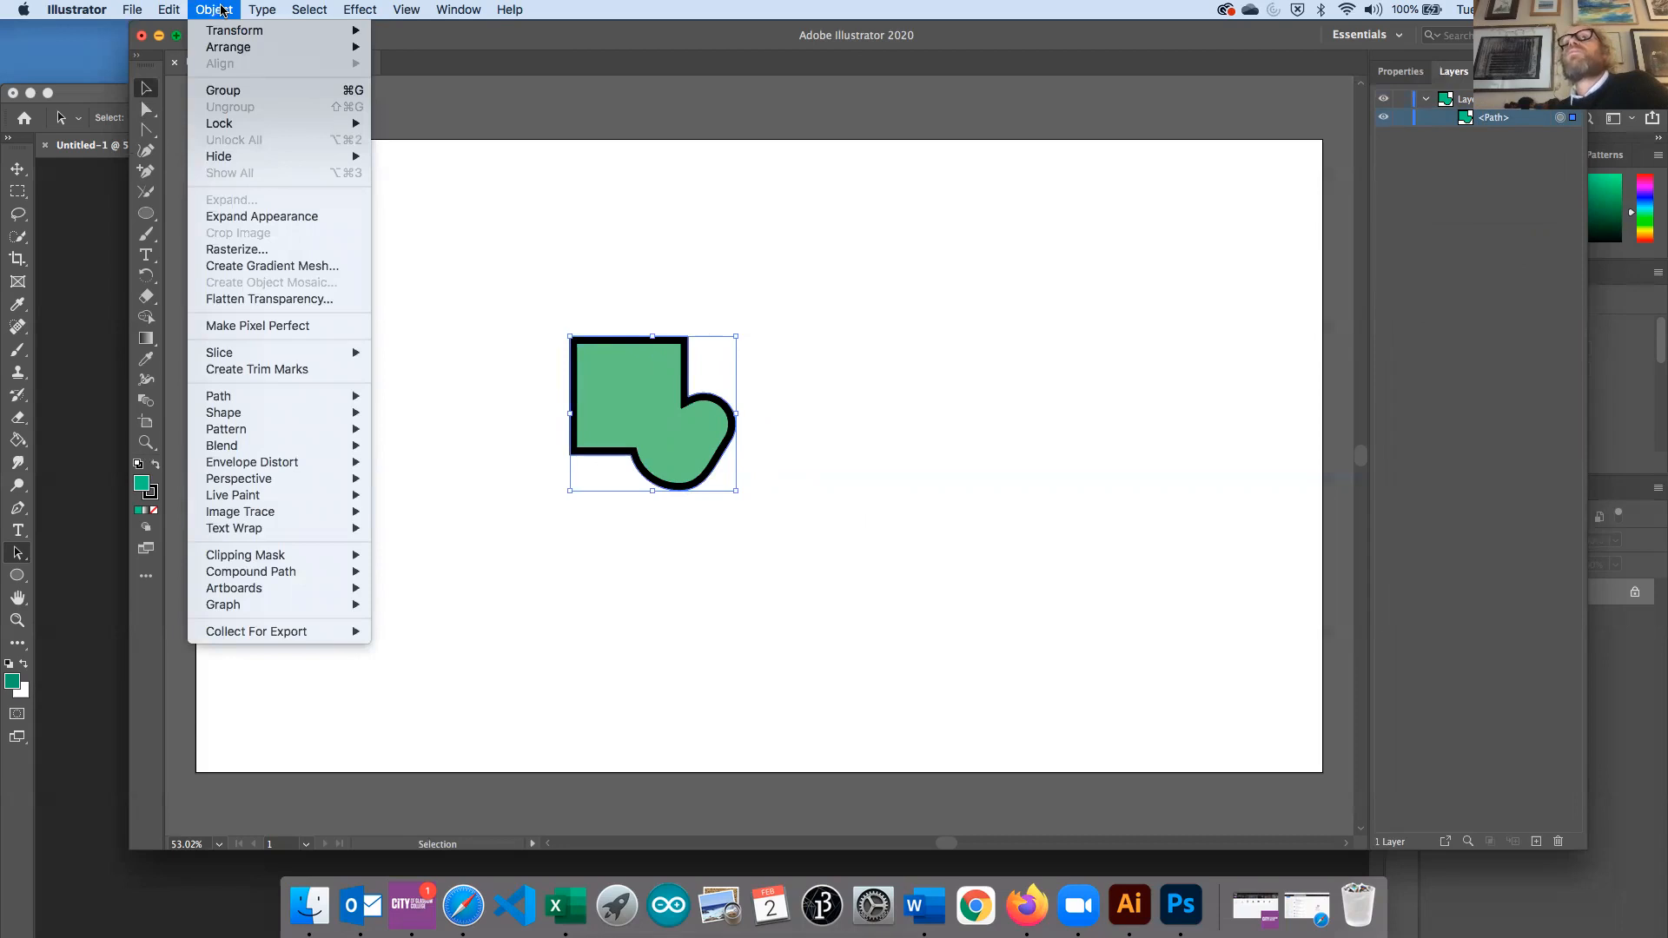
left_click(388, 163)
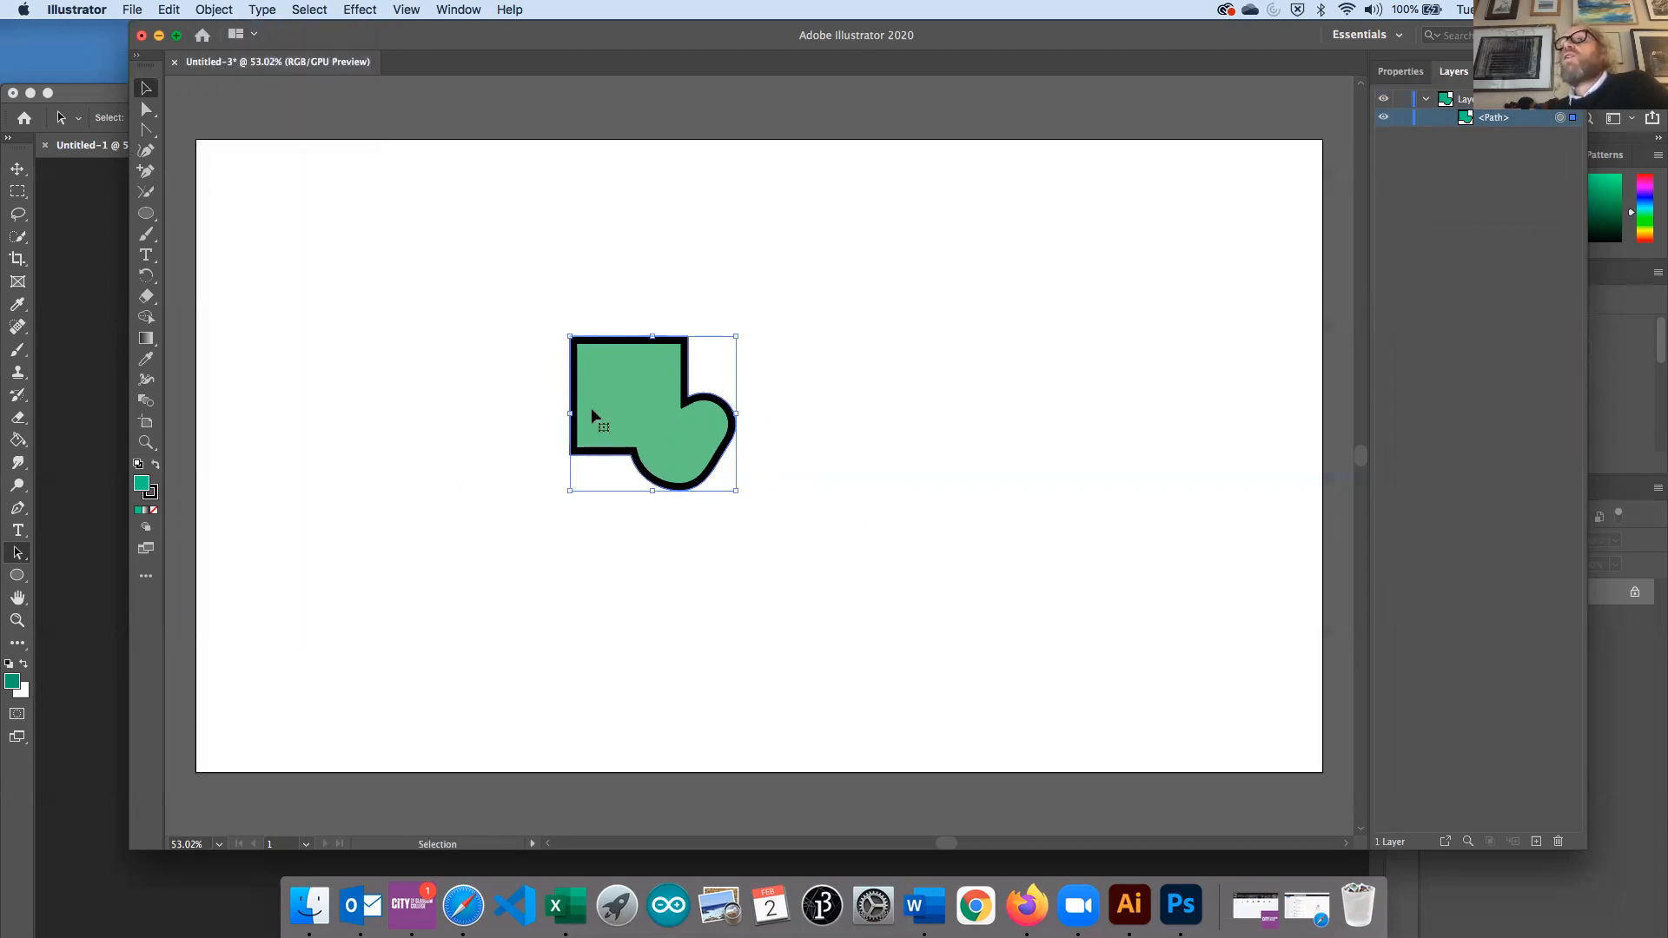
left_click_drag(644, 388, 403, 328)
left_click(687, 385)
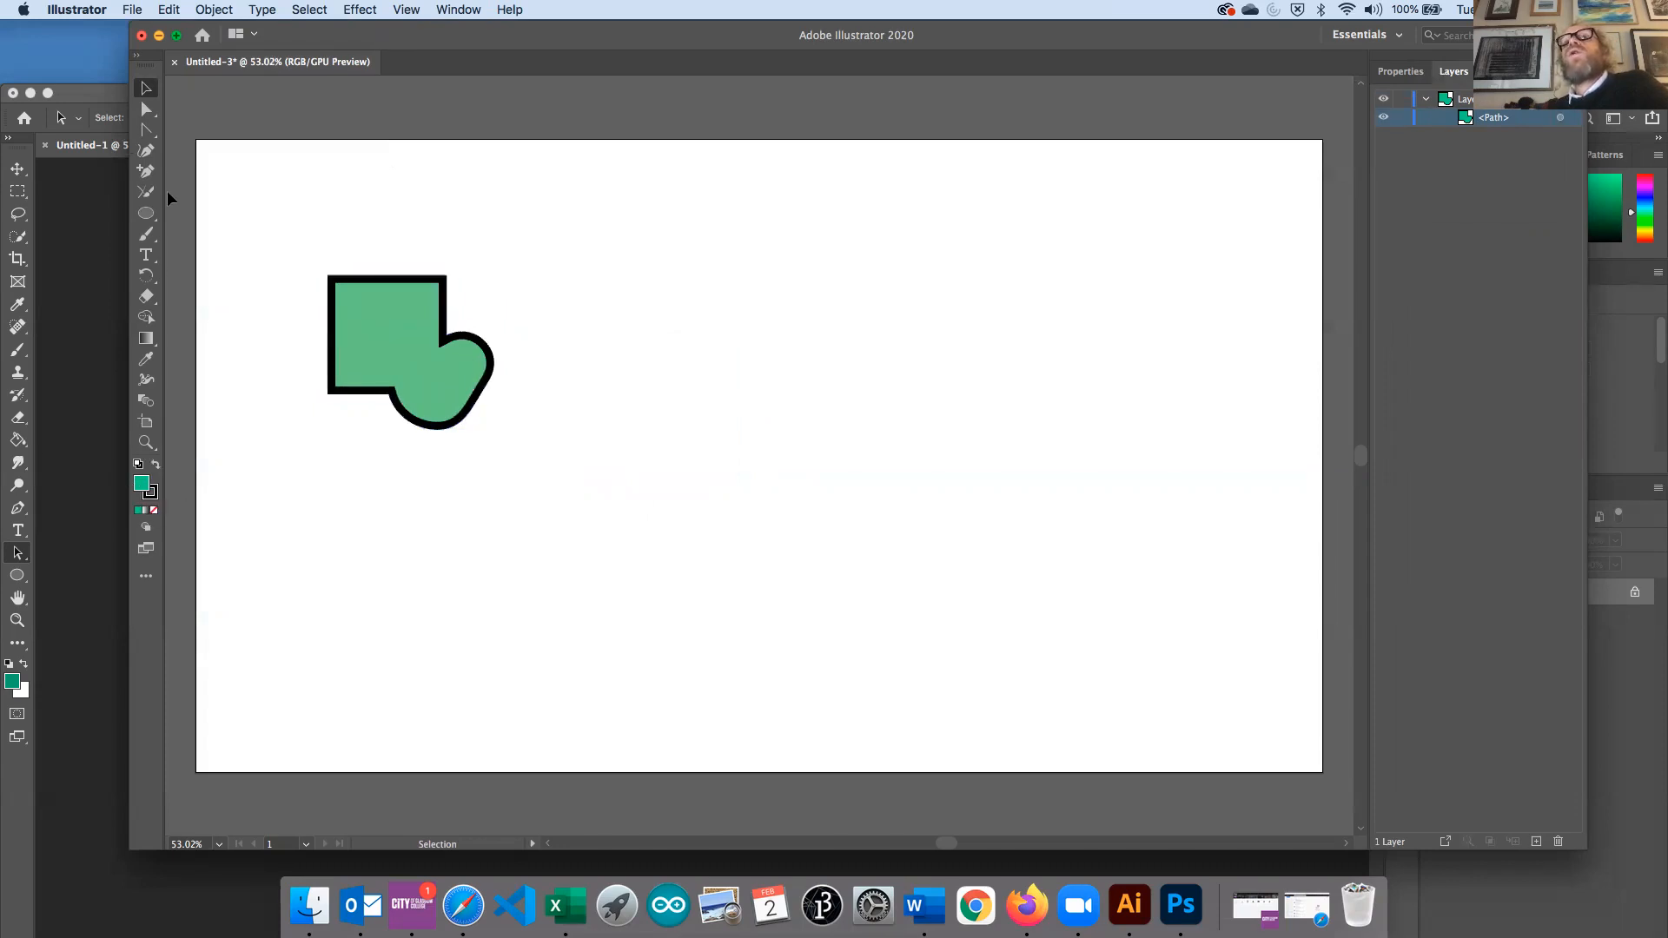
Draw a square in the right half of the artboard with the Rectangle tool and fill it with yellow-green
left_click(147, 214)
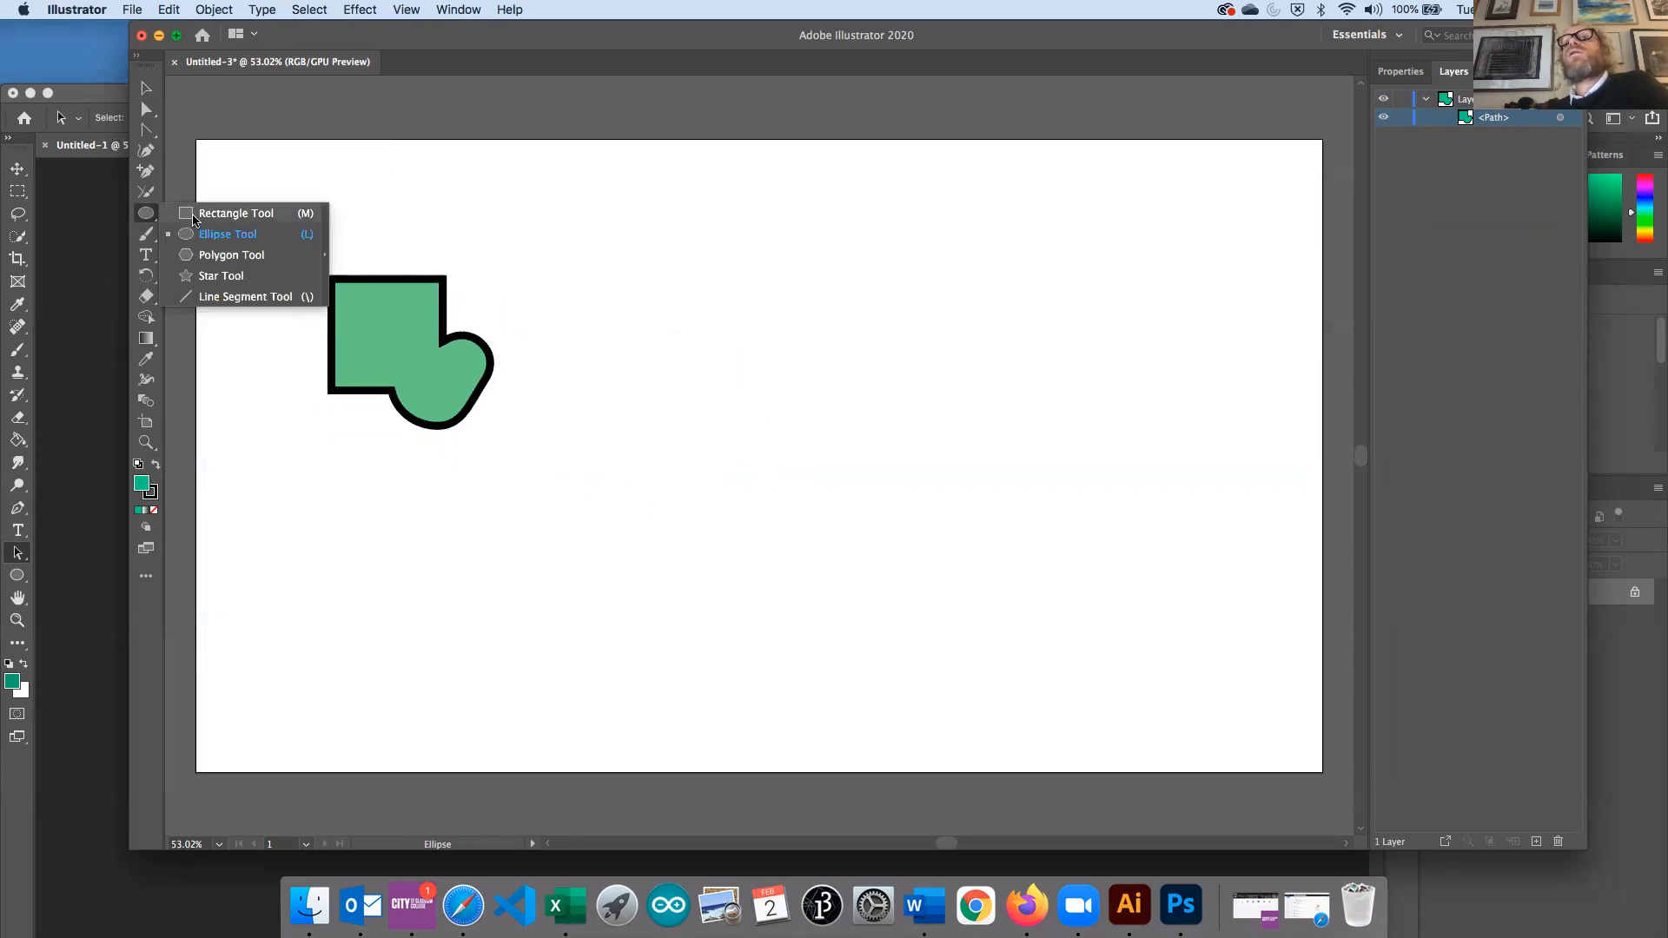
left_click(233, 213)
mouse_move(845, 316)
left_mouse_down()
mouse_move(882, 421)
mouse_move(979, 460)
left_mouse_up()
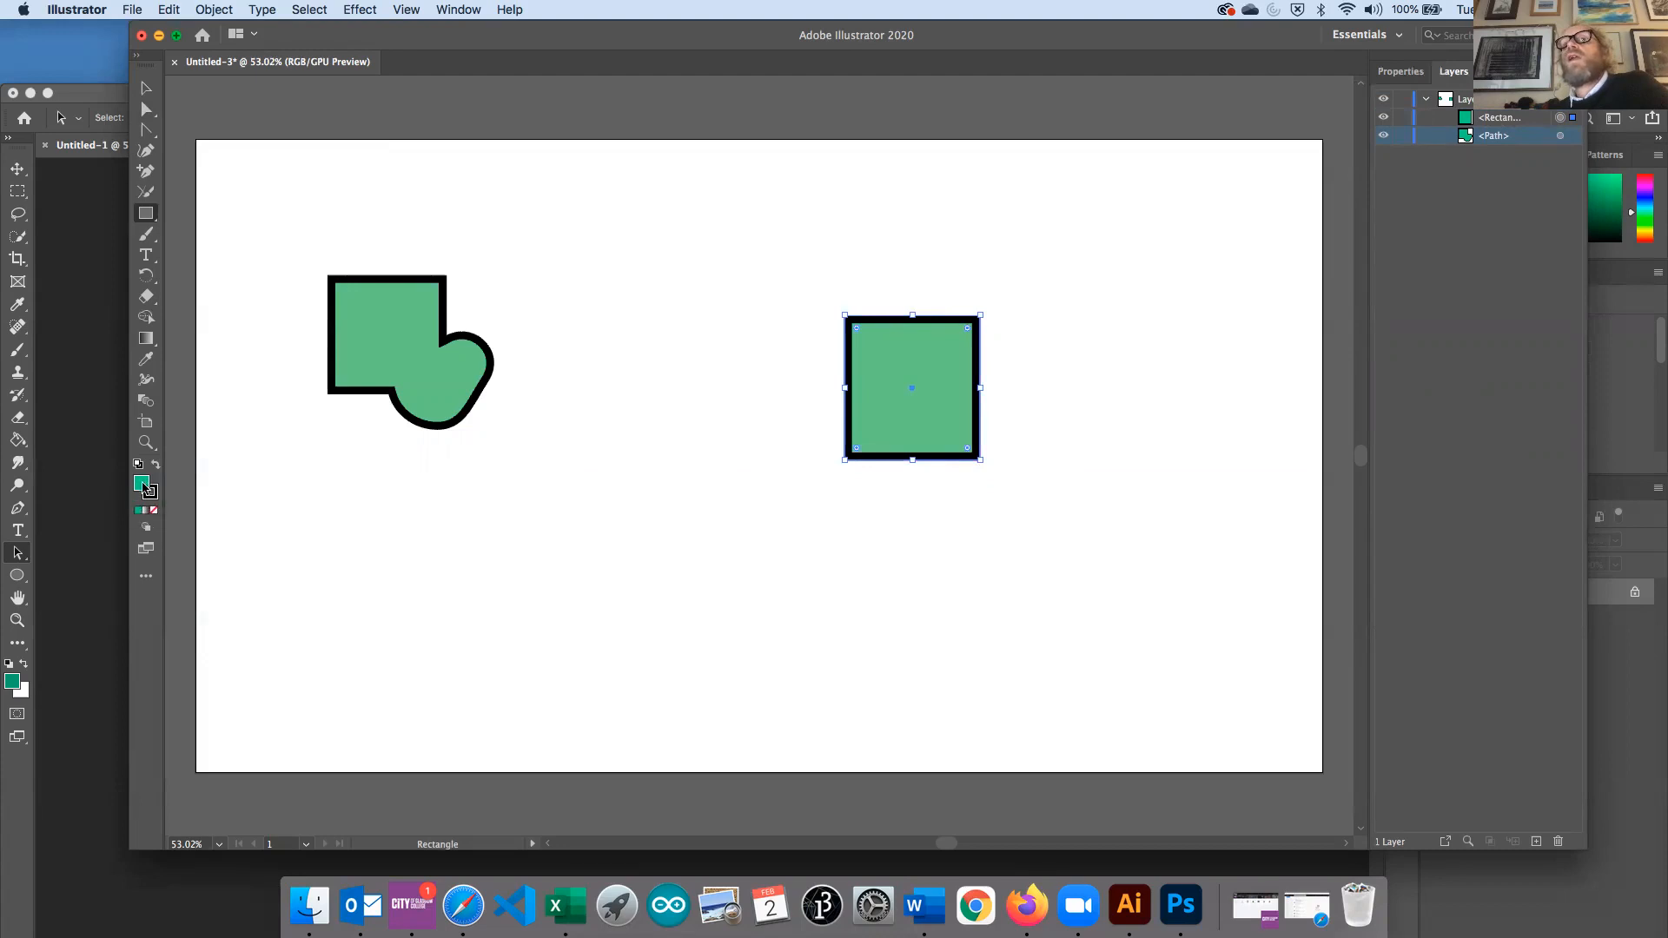
double_click(144, 486)
left_click(859, 519)
left_click(1017, 348)
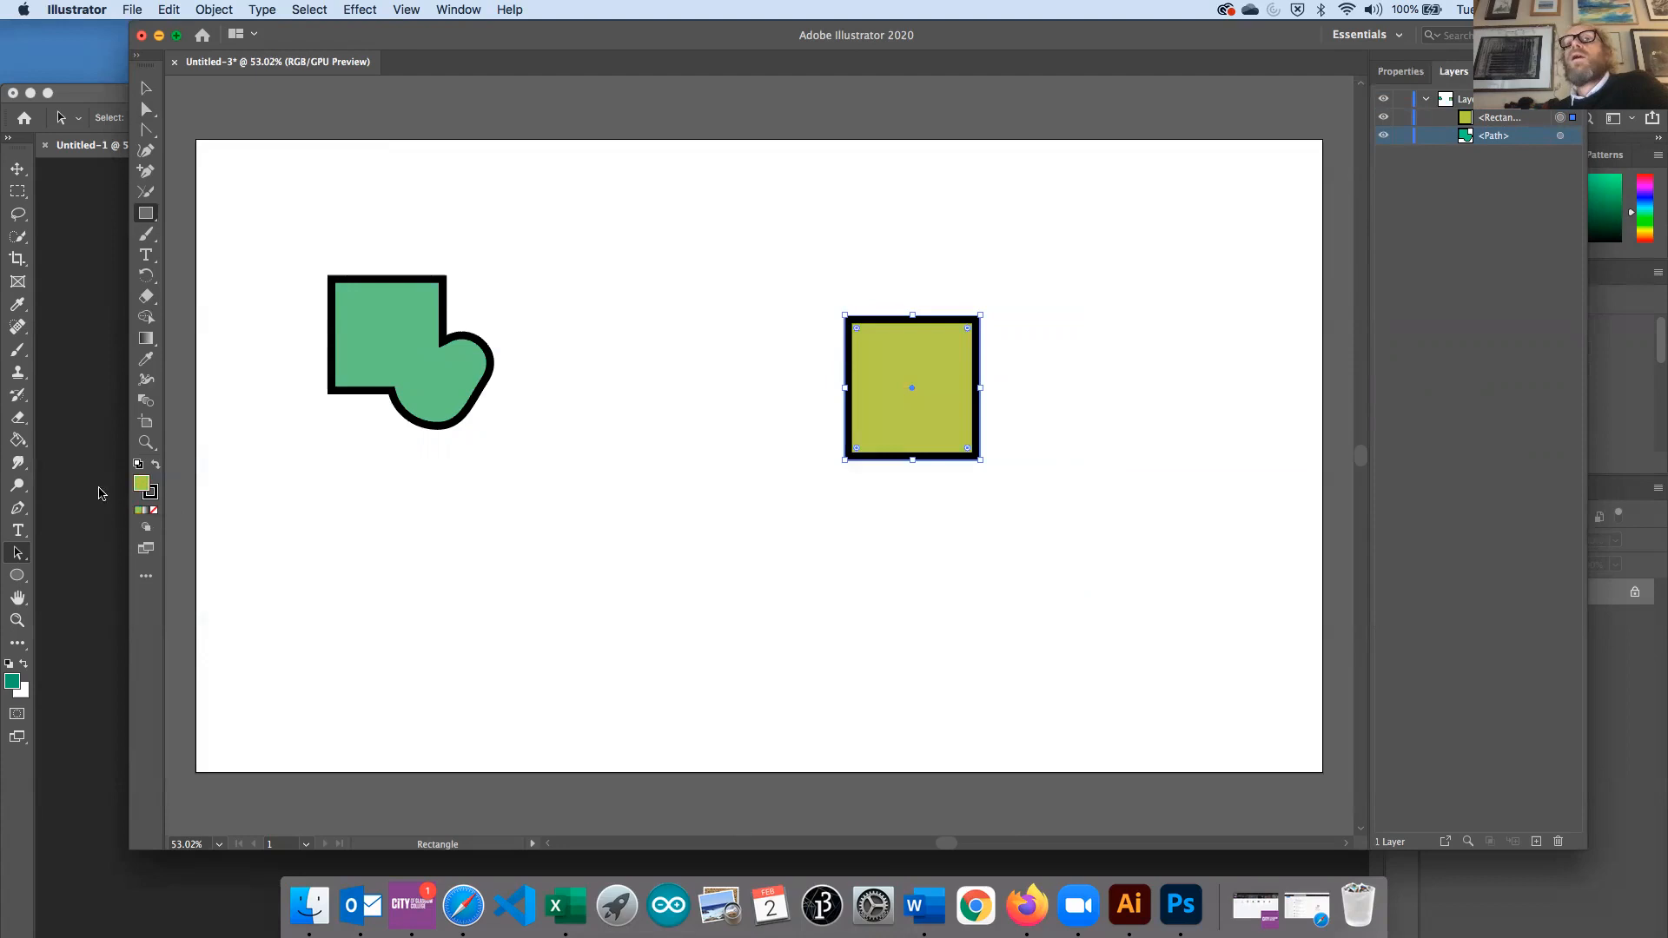
left_click(146, 212)
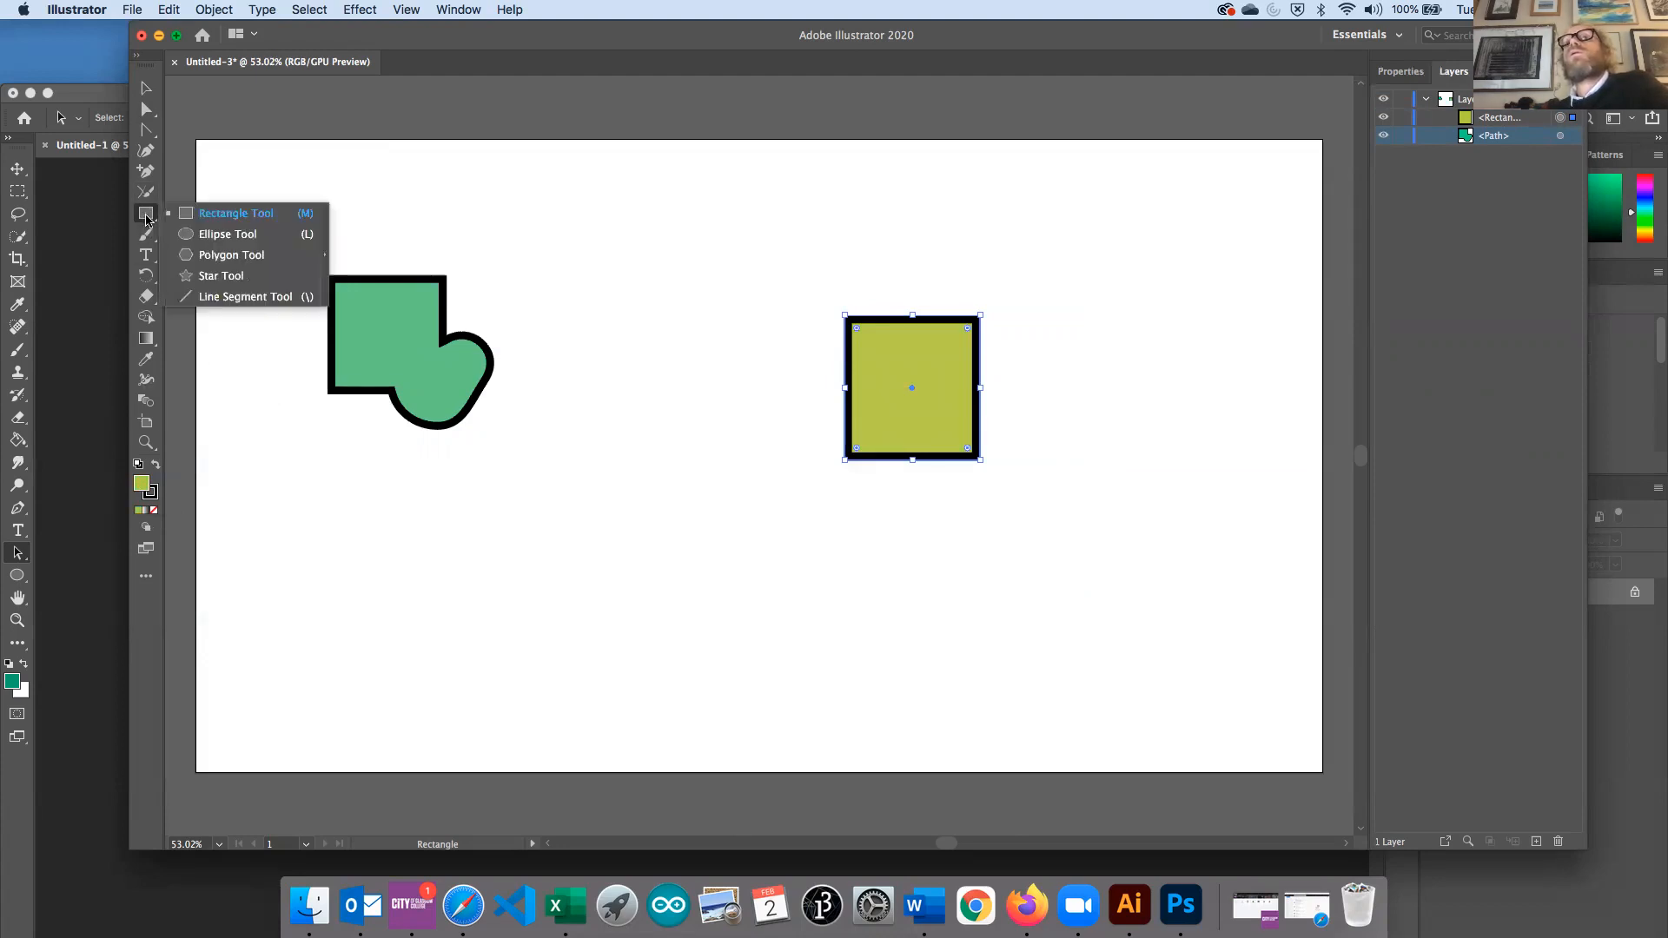
left_click(191, 236)
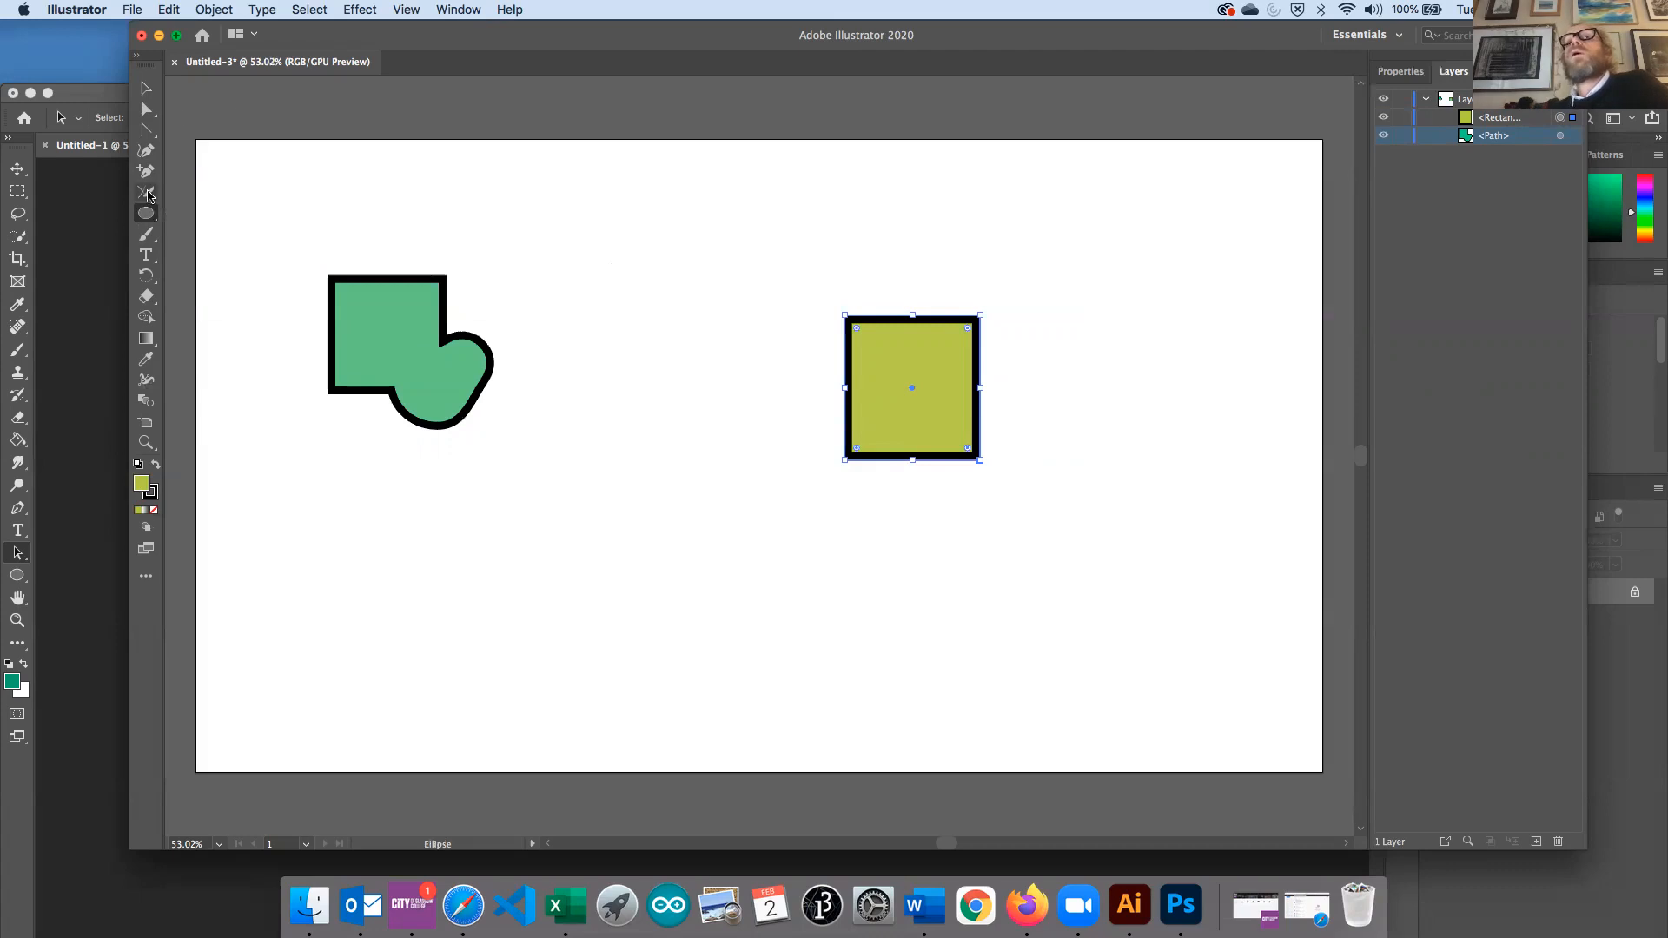
left_click(986, 482)
key("Escape")
left_click(1010, 472)
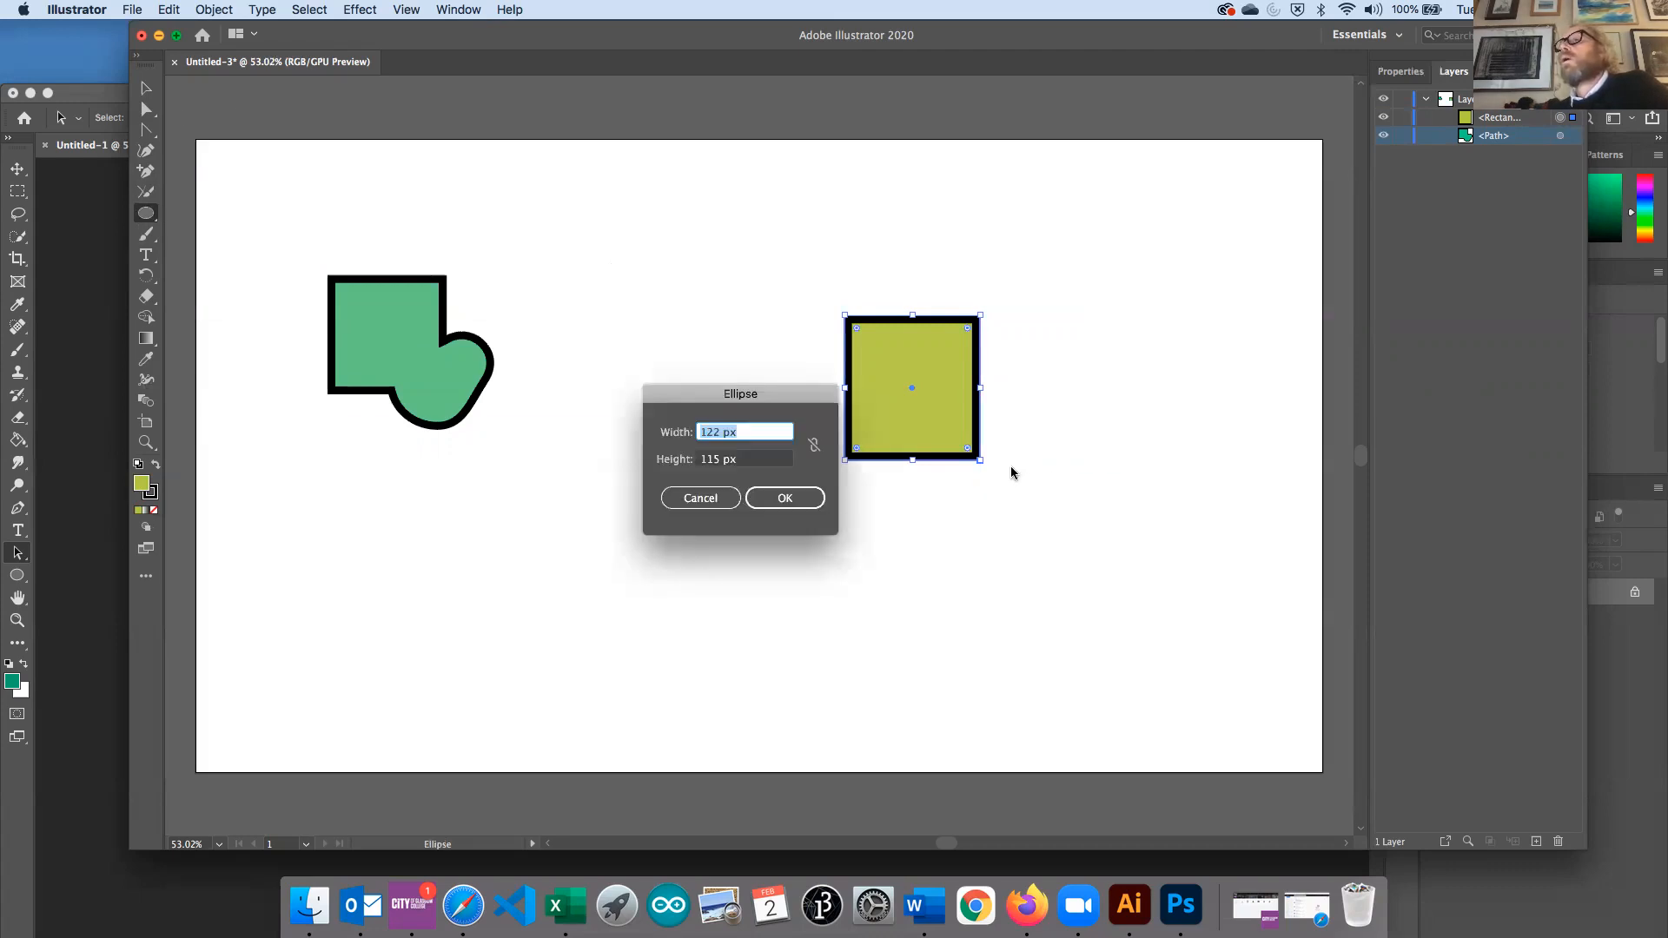
left_click(695, 497)
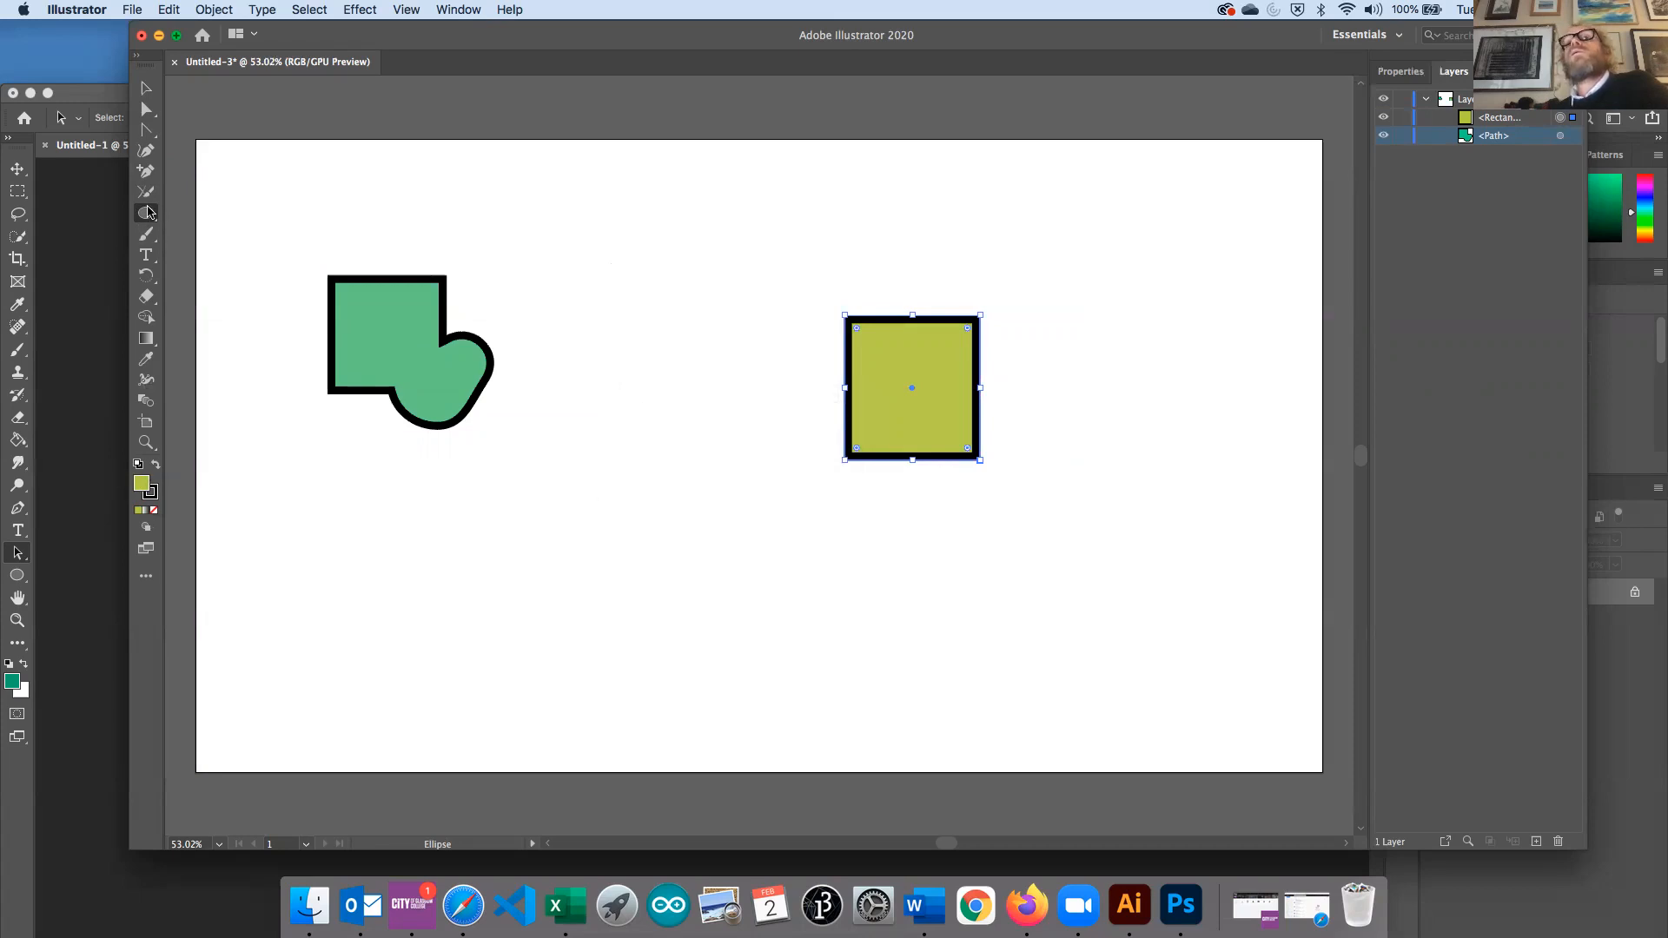
left_click(146, 212)
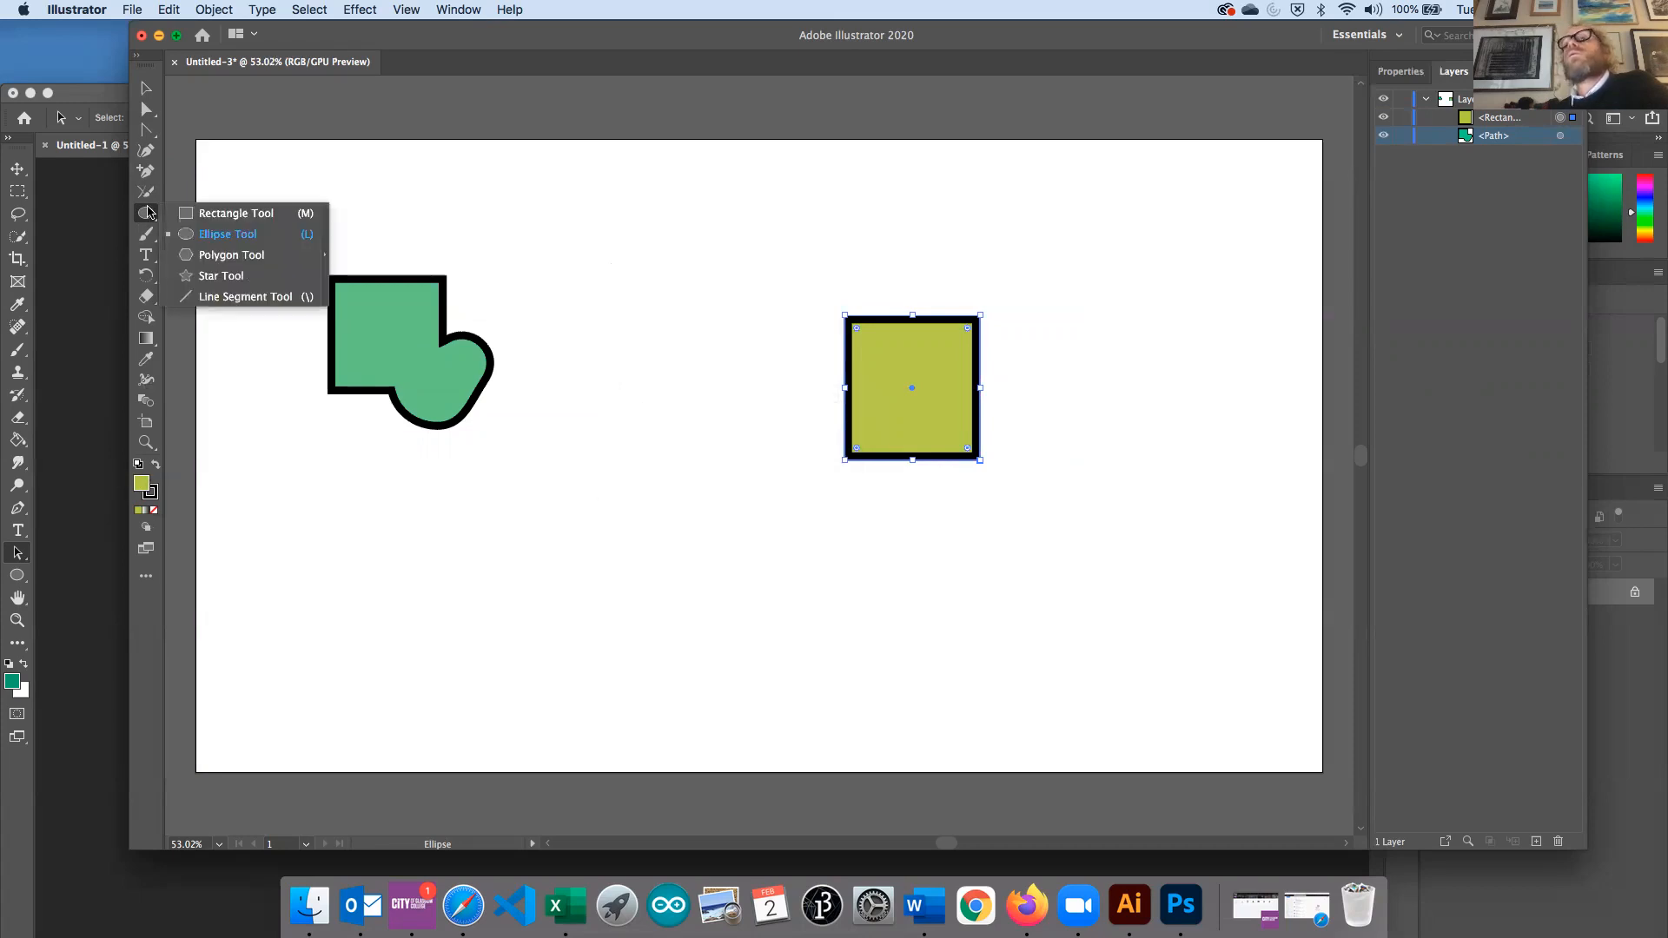
left_click(209, 236)
Deselect the yellow-green square and draw a small circle overlapping its lower-right corner
left_click(146, 88)
left_click(840, 446)
left_click(146, 215)
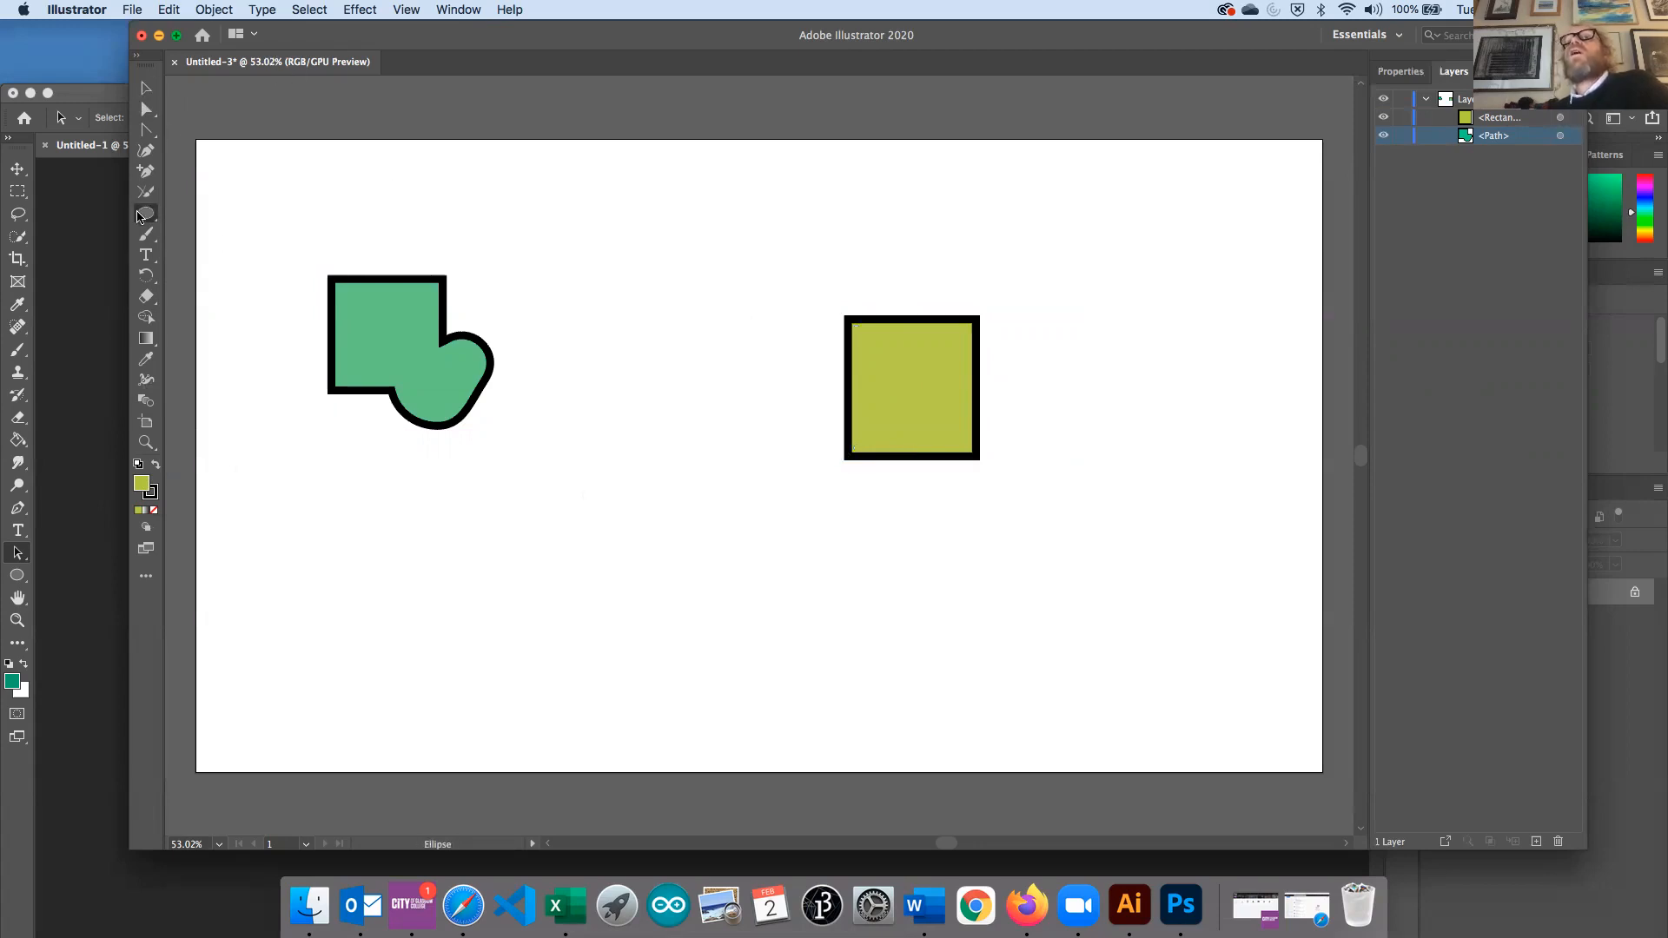
left_click_drag(1014, 433, 964, 442)
Group the yellow-green square and circle, and inspect the group's contents in the layer list
left_click(146, 90)
left_click_drag(786, 258, 1027, 521)
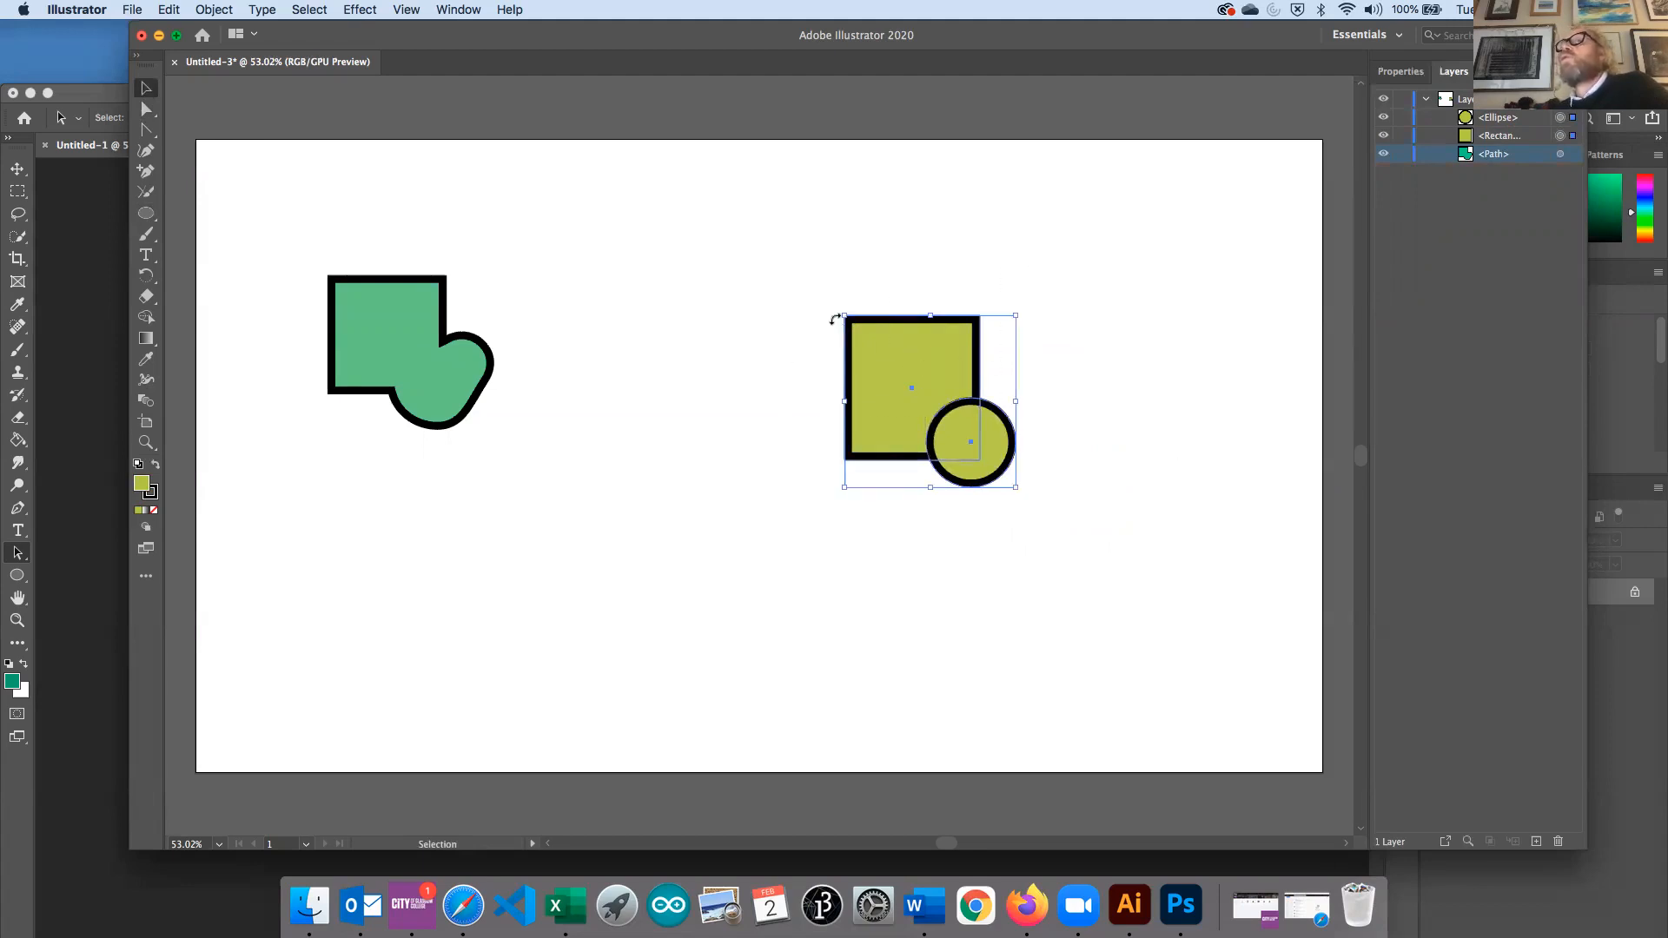
left_click(225, 10)
left_click(223, 90)
left_click(1121, 476)
left_click(885, 397)
left_click(1446, 118)
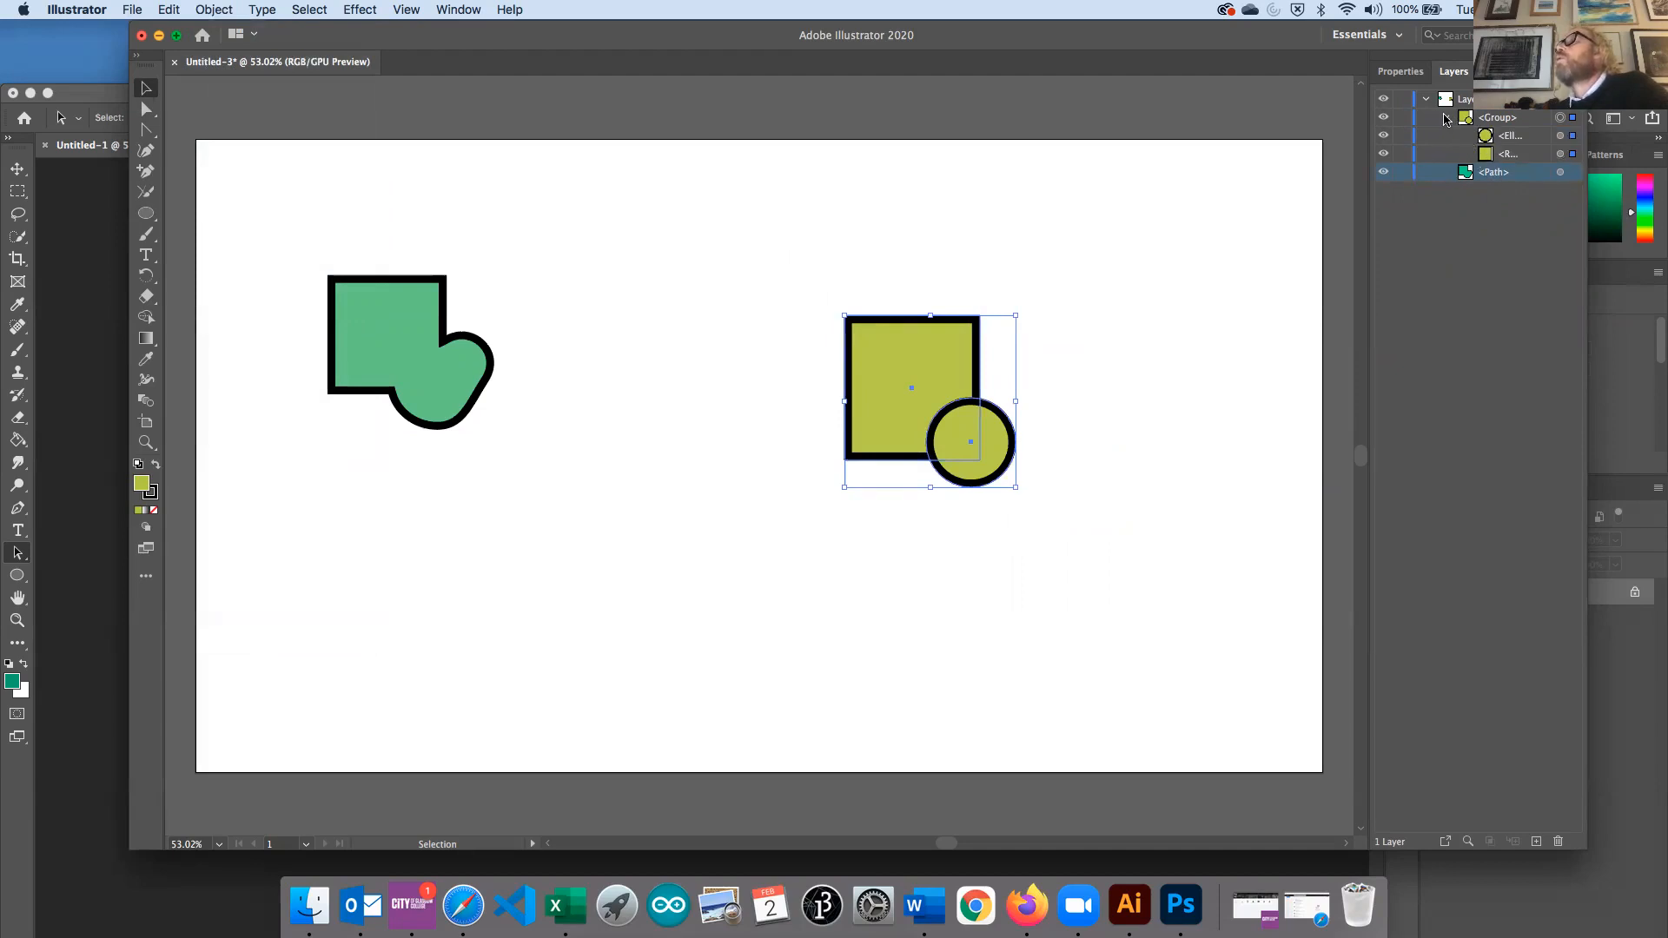
left_click(1446, 118)
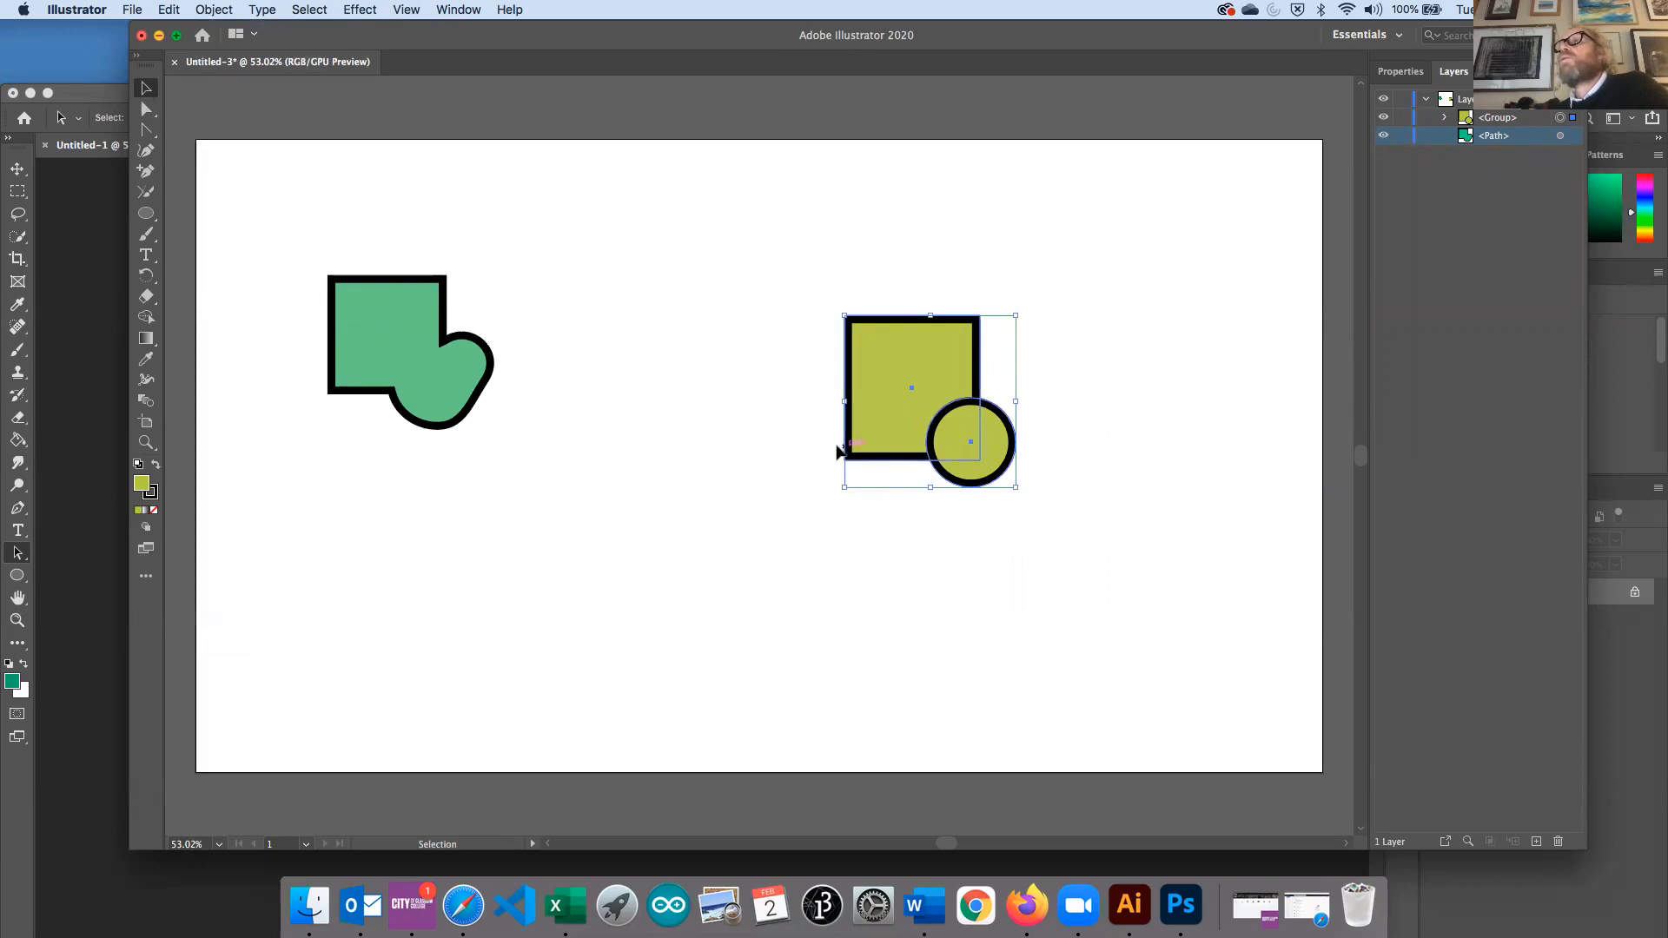
Ungroup the yellow-green square and circle and check that each can be selected separately
left_click(222, 9)
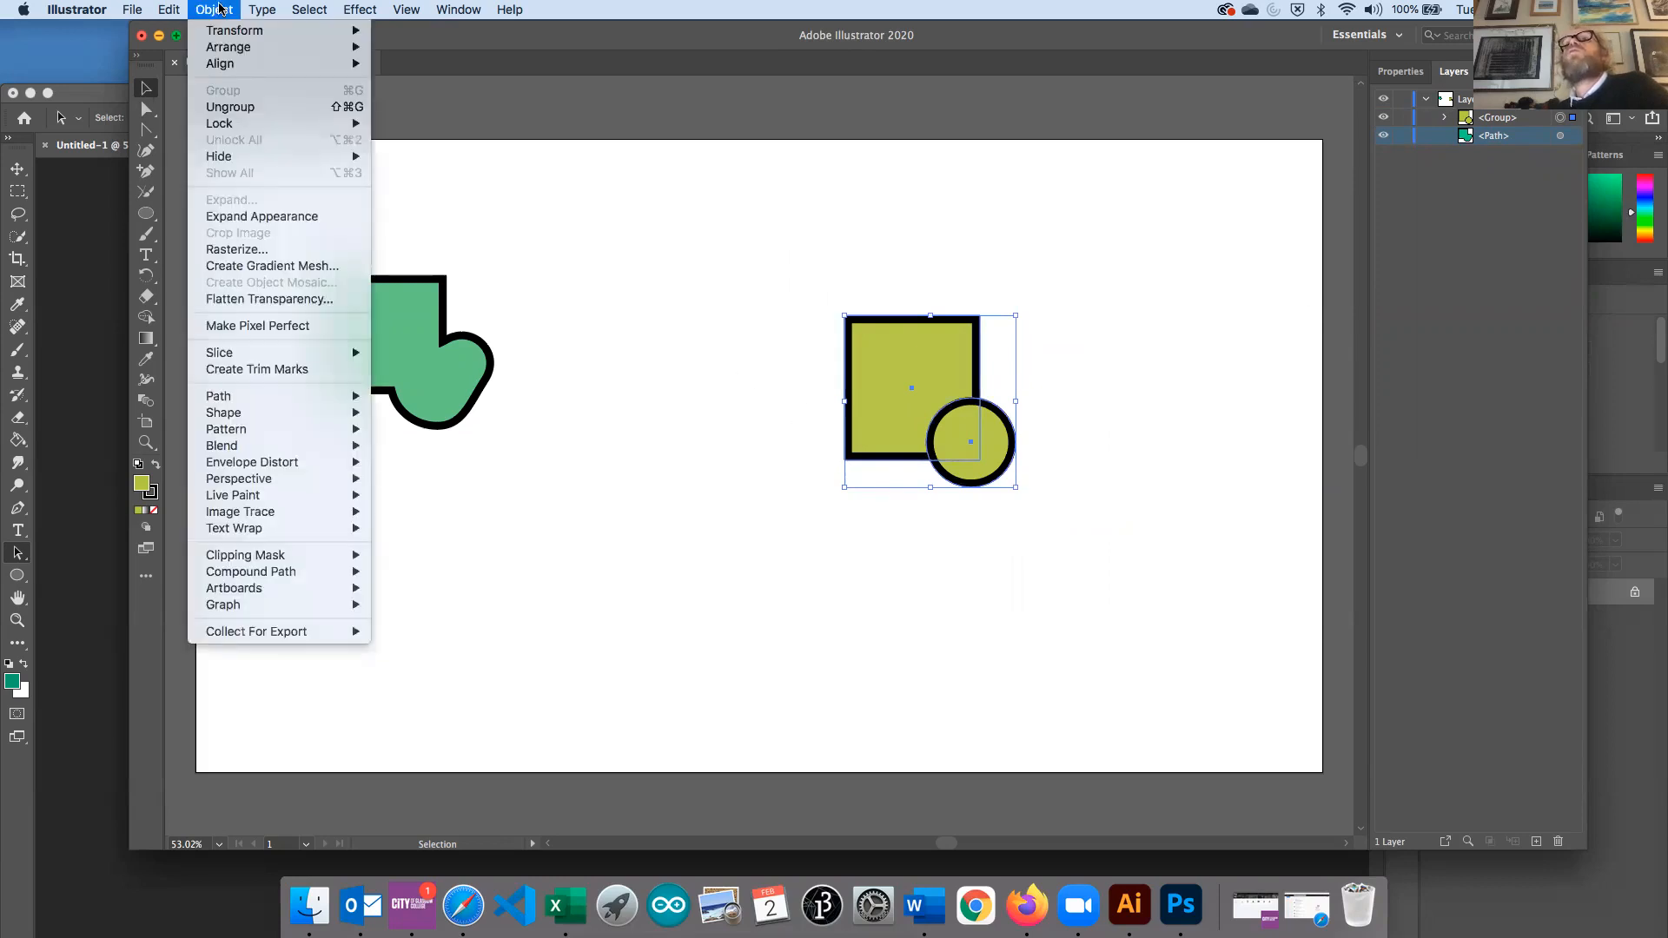
left_click(231, 107)
left_click(604, 272)
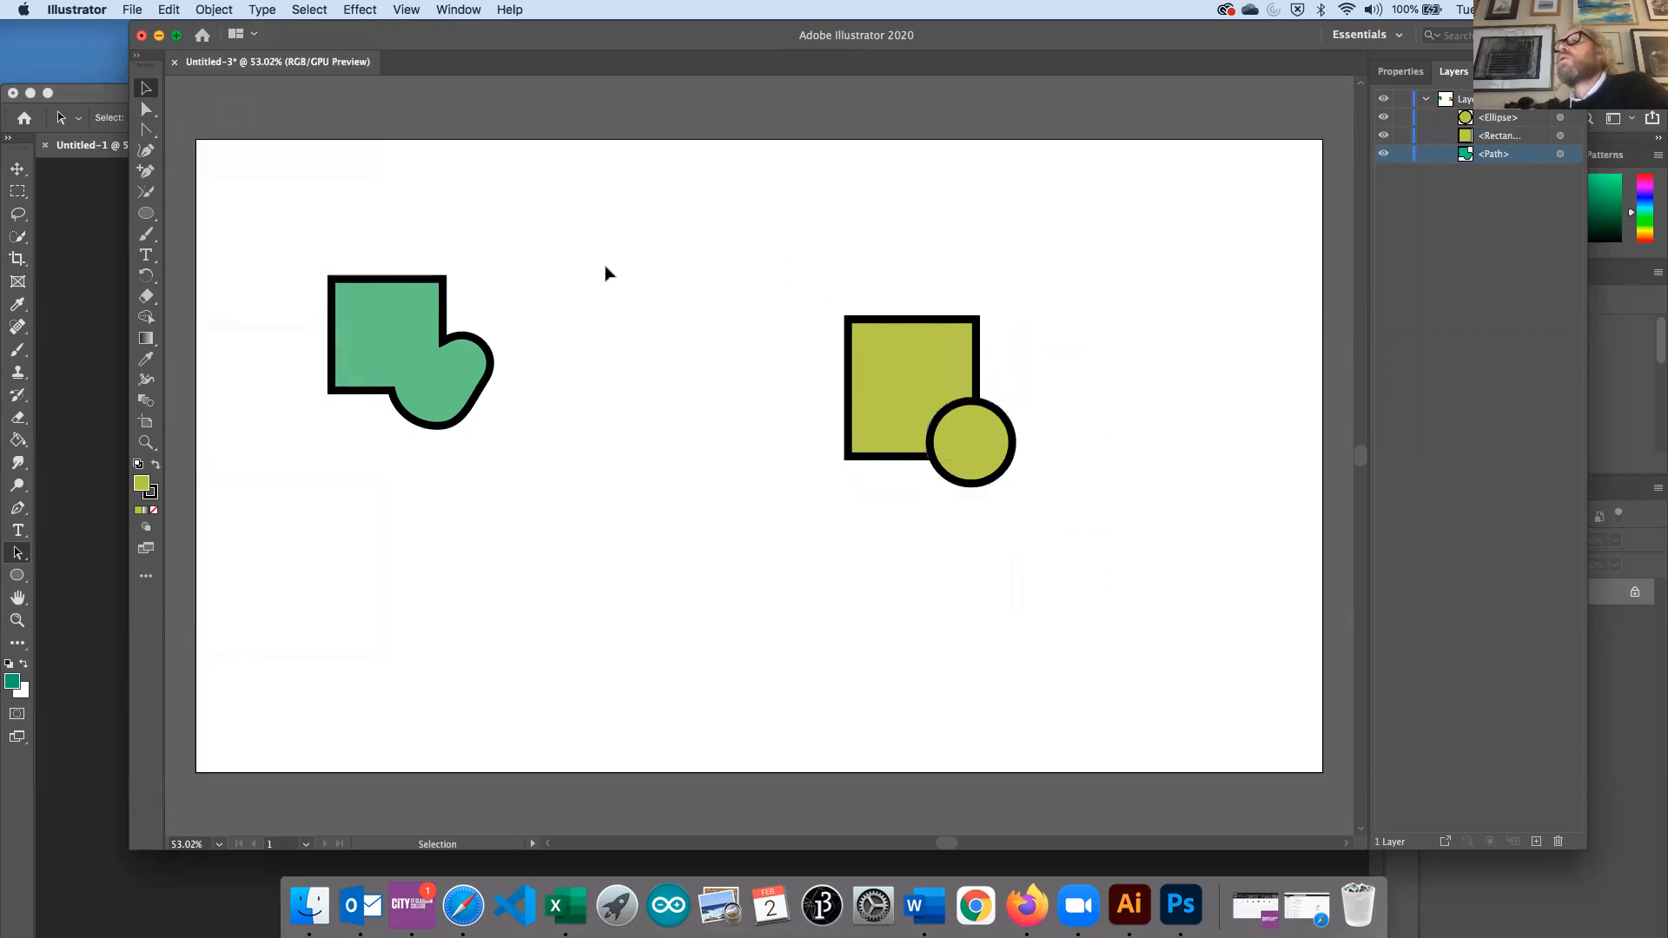
left_click(988, 446)
left_click(770, 387)
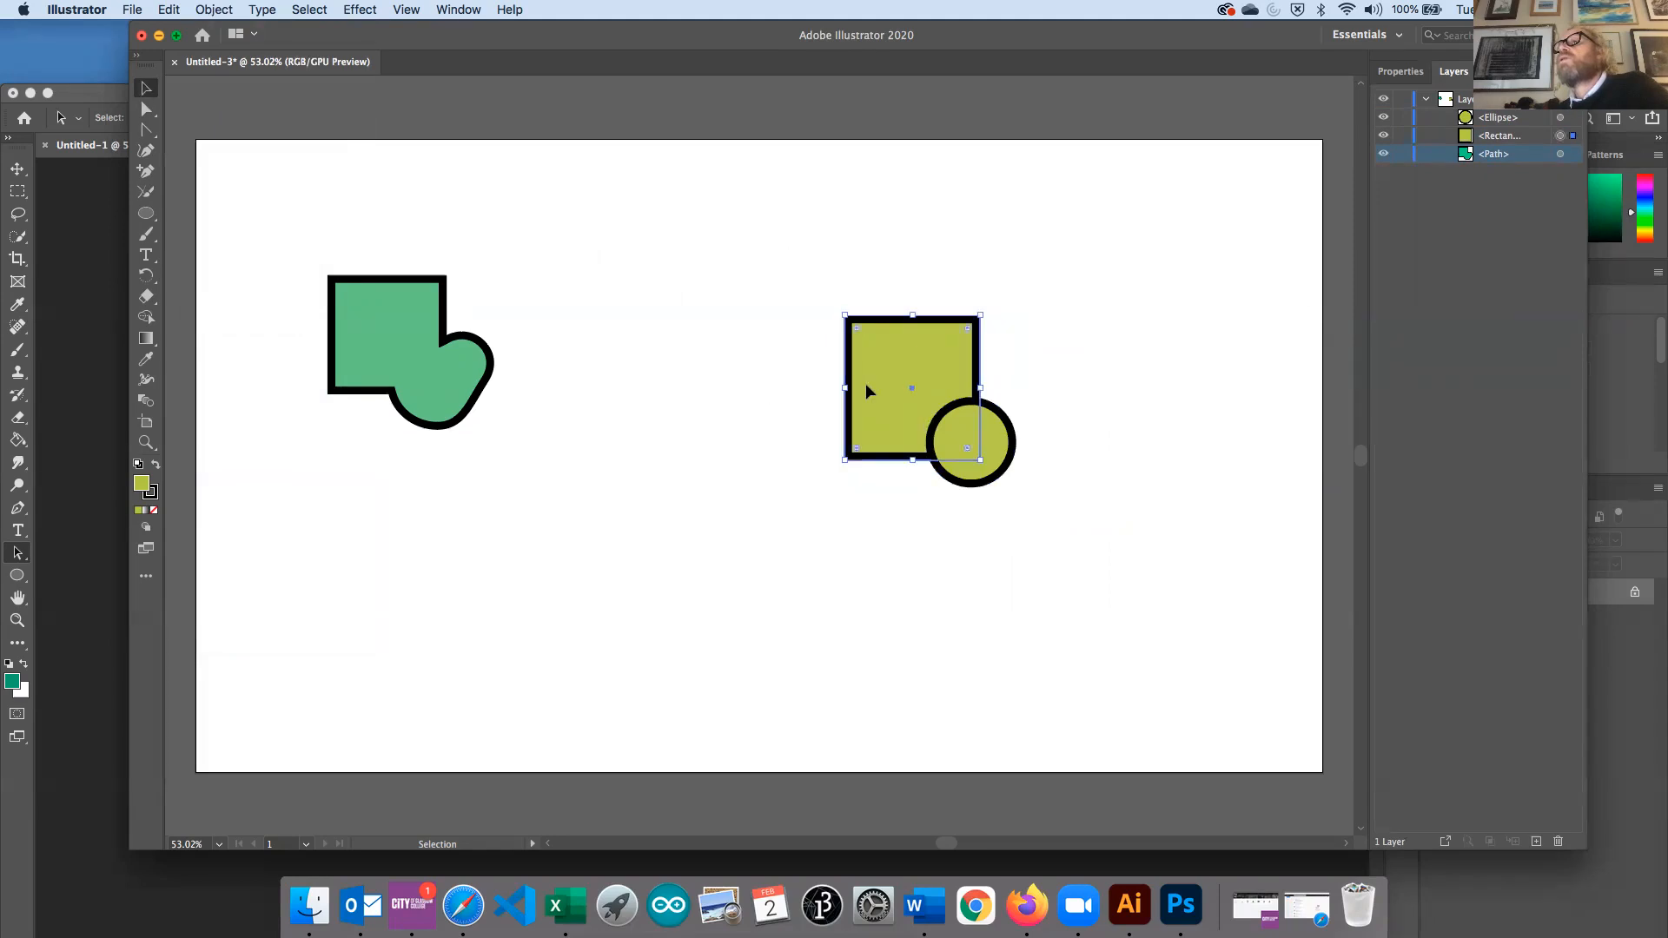
Unite the yellow-green square and circle with Pathfinder, and check the result in the layer list
left_click_drag(830, 274, 1081, 519)
left_click(1401, 71)
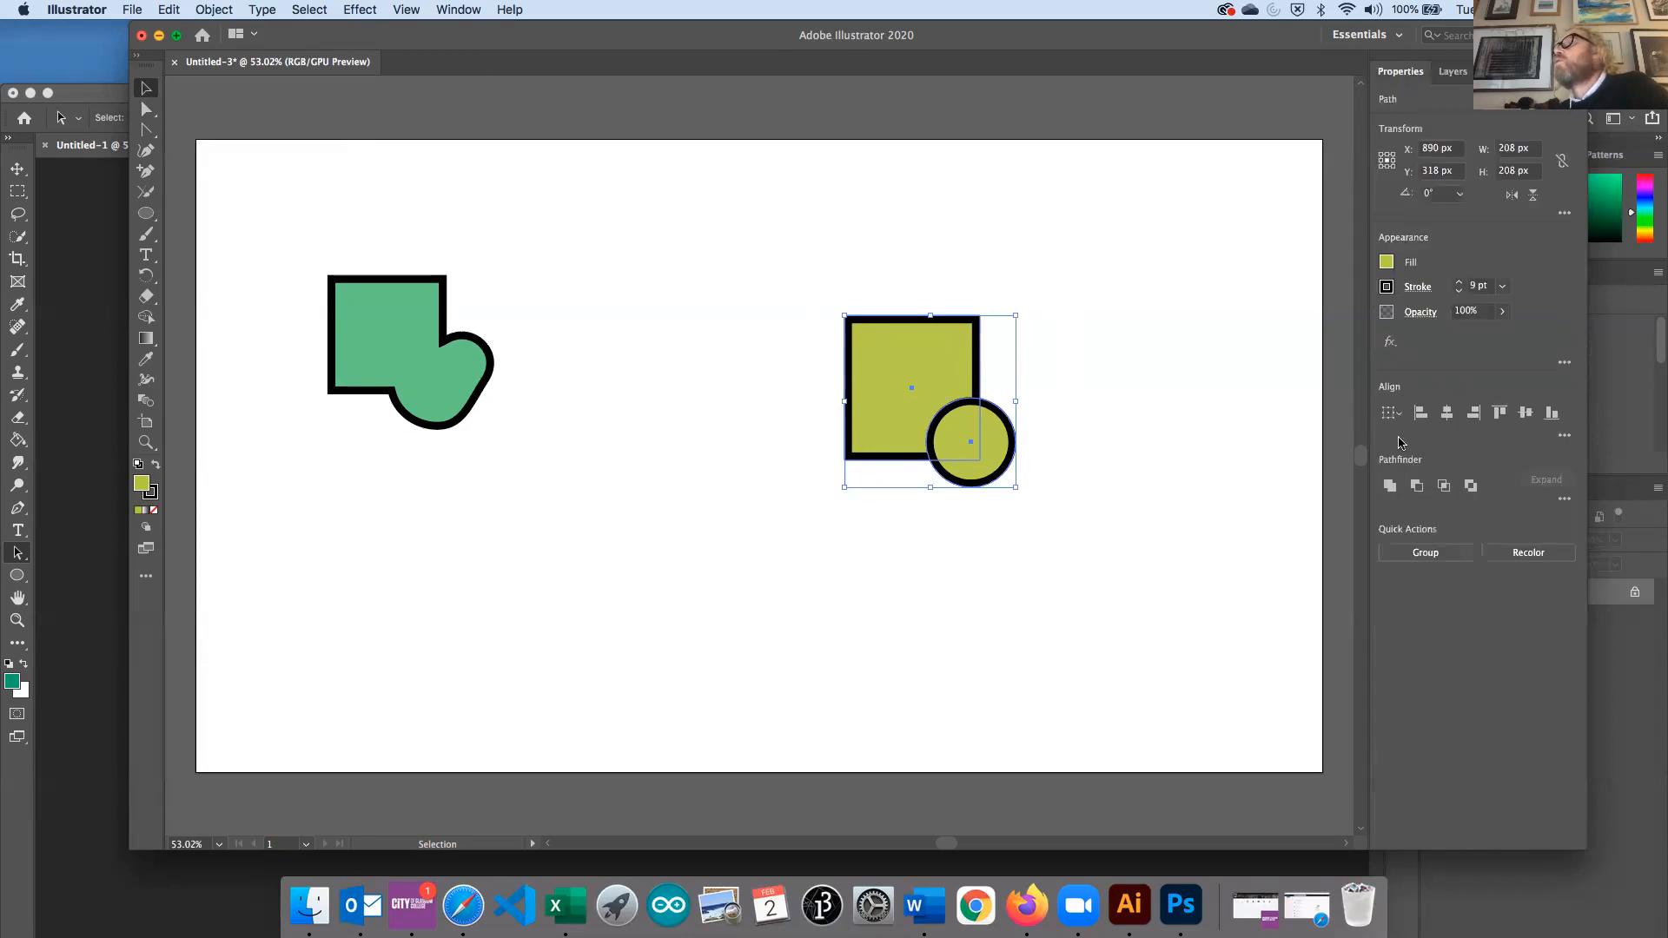
left_click(1388, 486)
left_click(1107, 467)
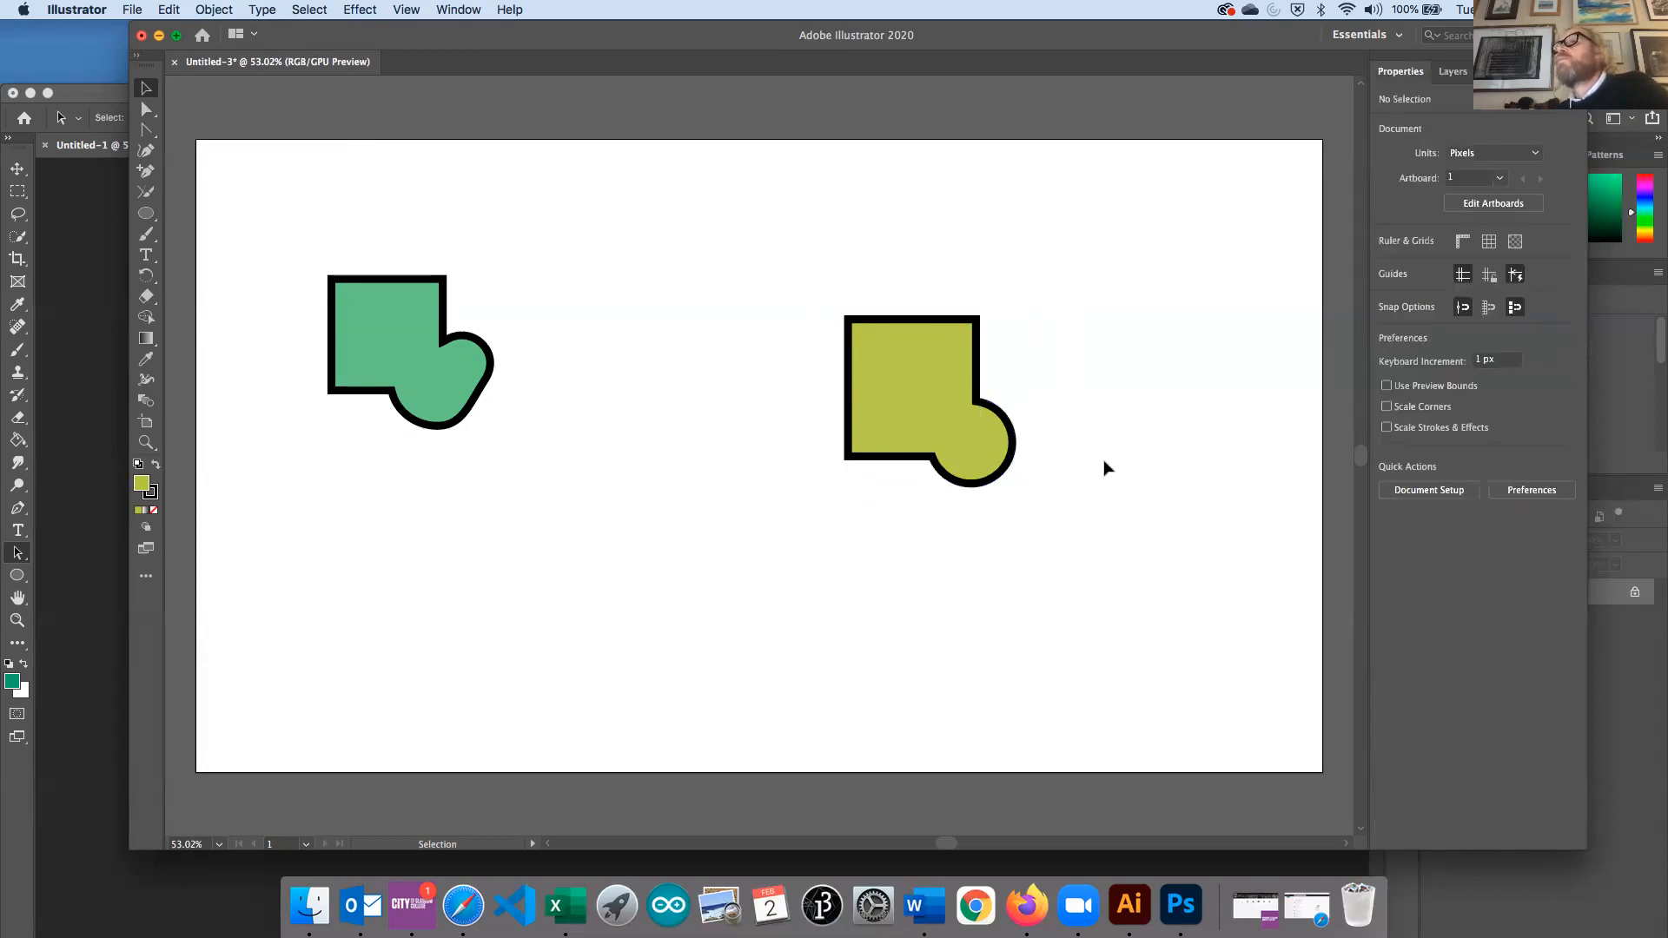
left_click(1450, 75)
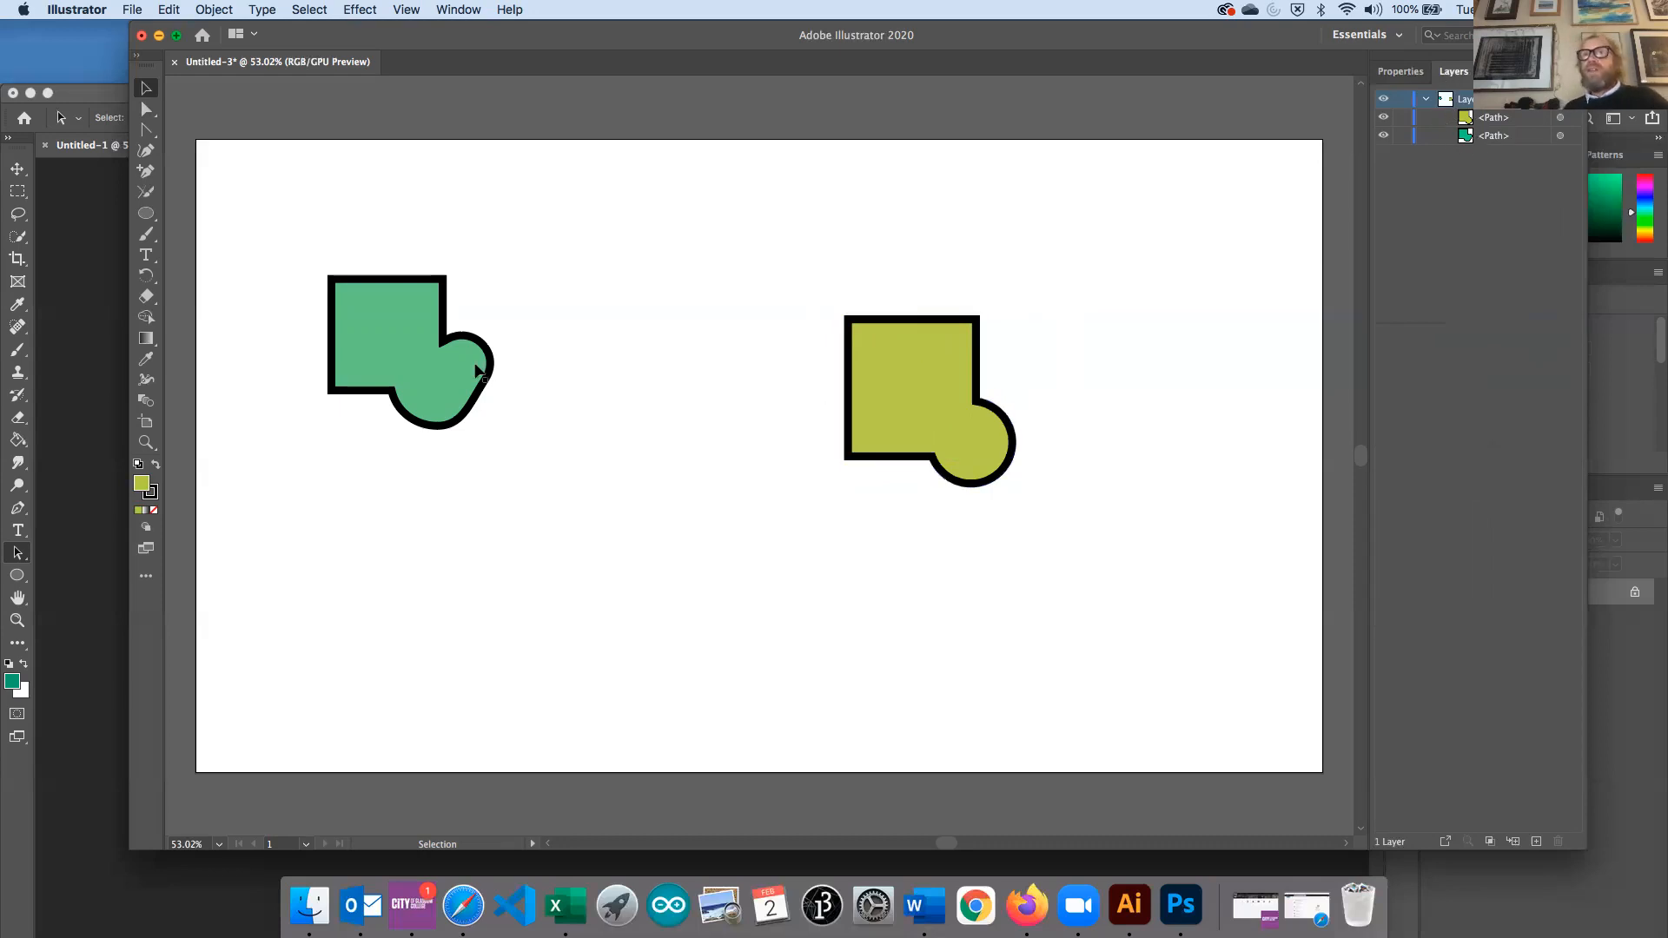
Switch to Photoshop and draw a green rectangle of about 276 × 272 px in the left half of the canvas
left_click(84, 380)
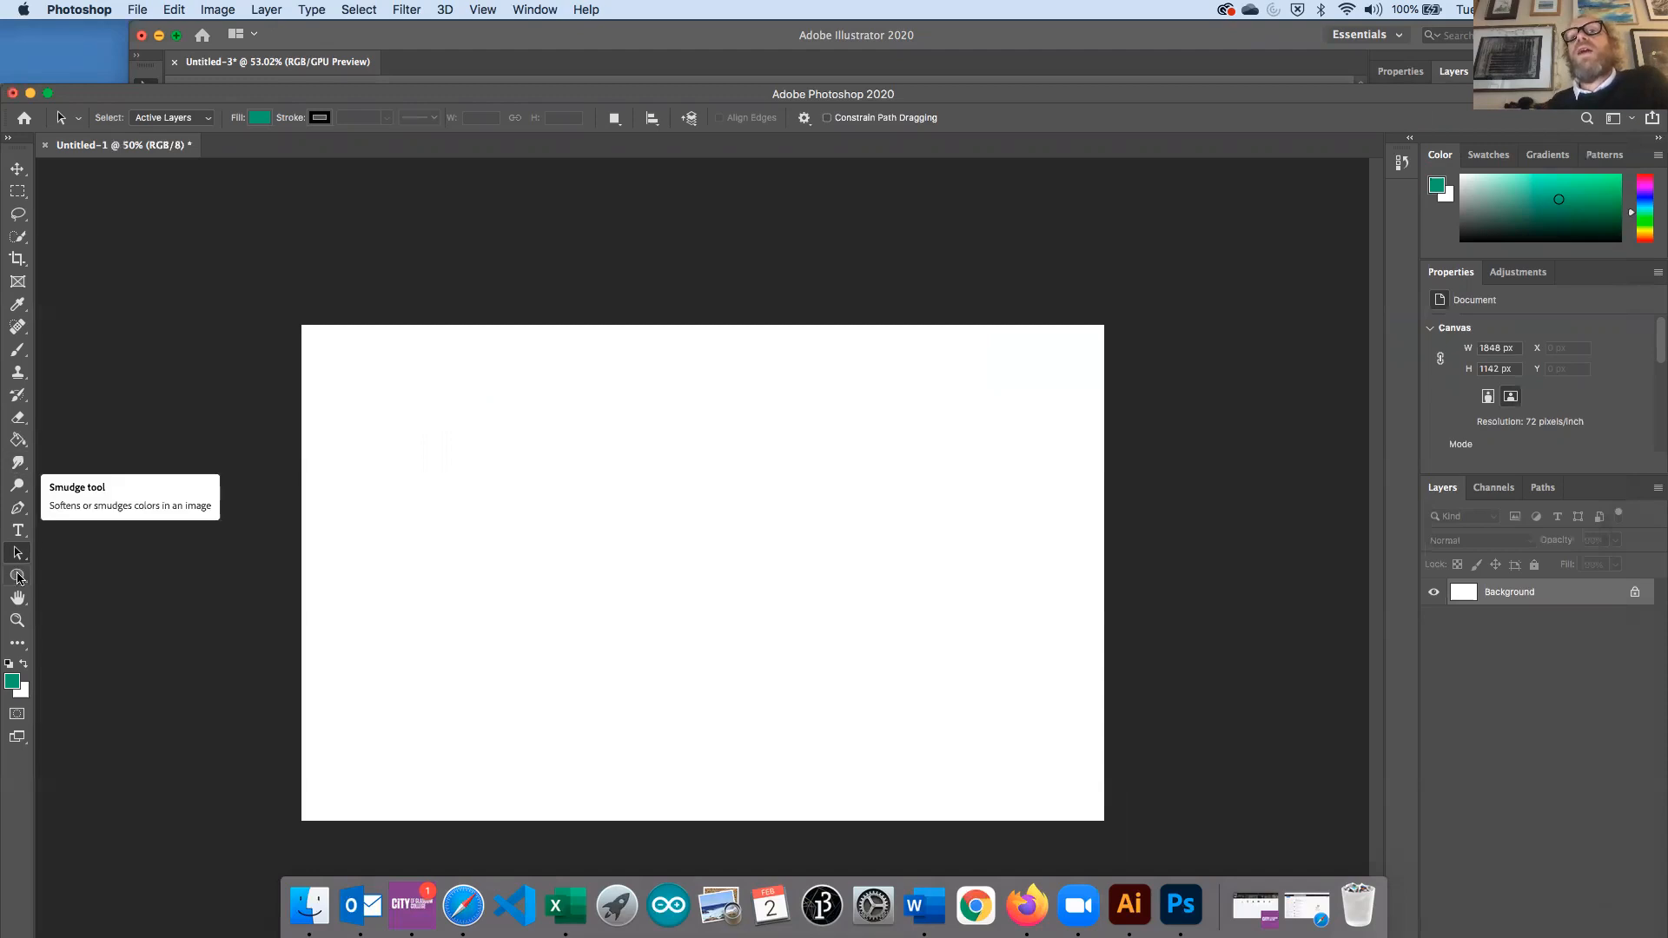
left_click(17, 576)
left_click(76, 574)
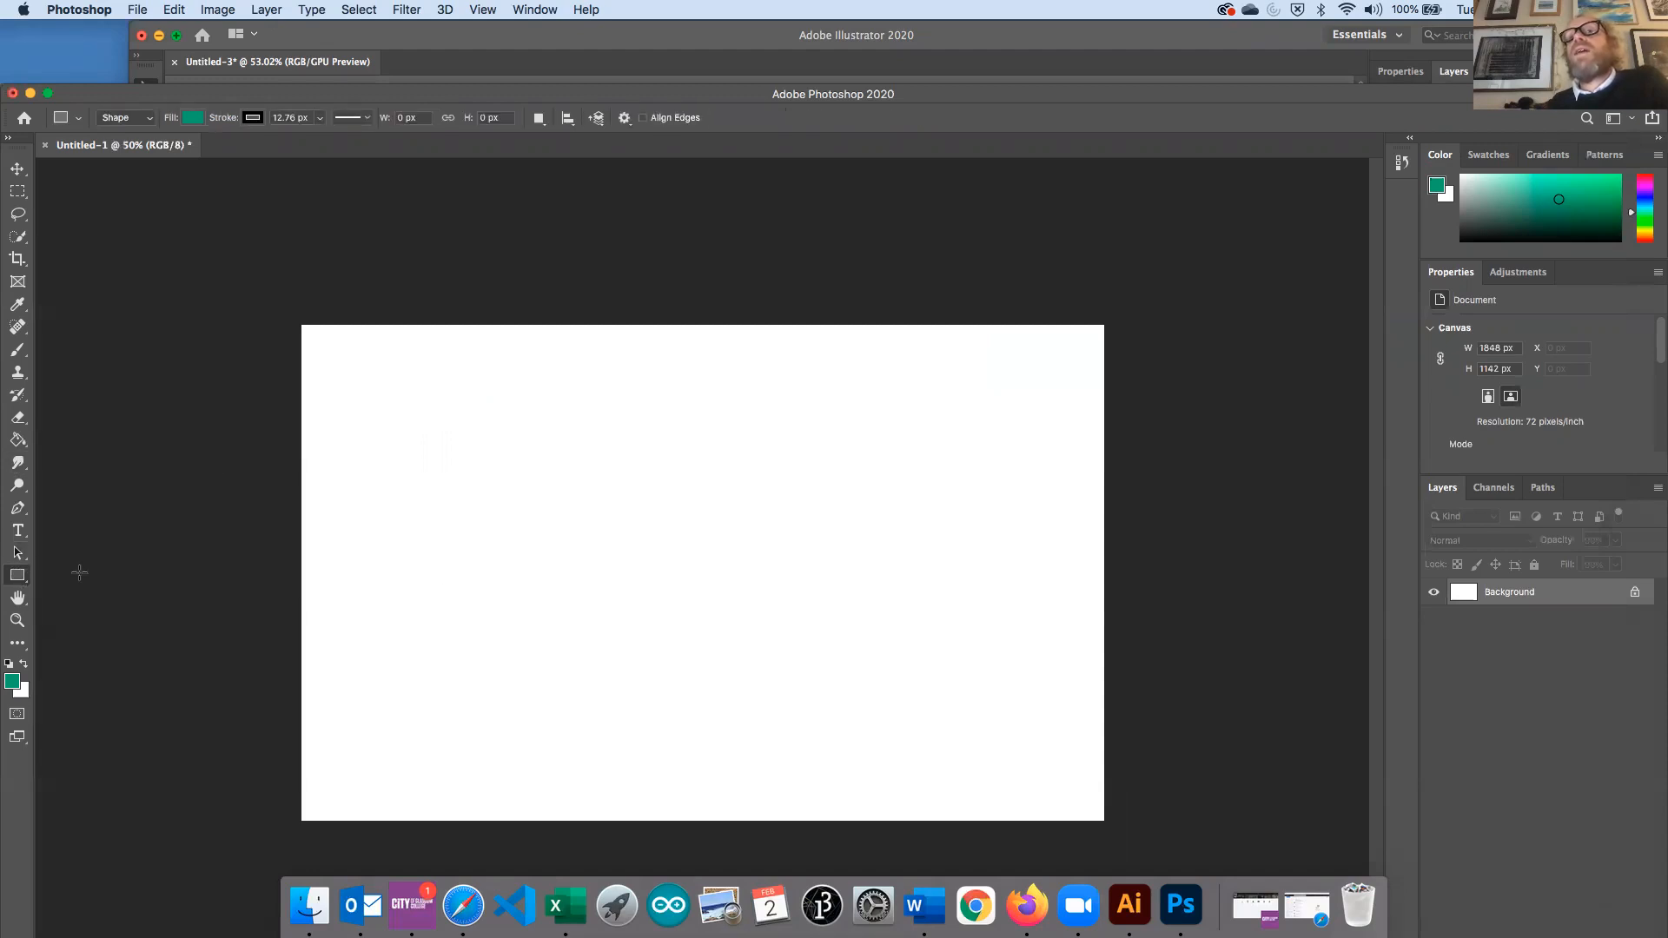
left_click_drag(480, 506, 600, 623)
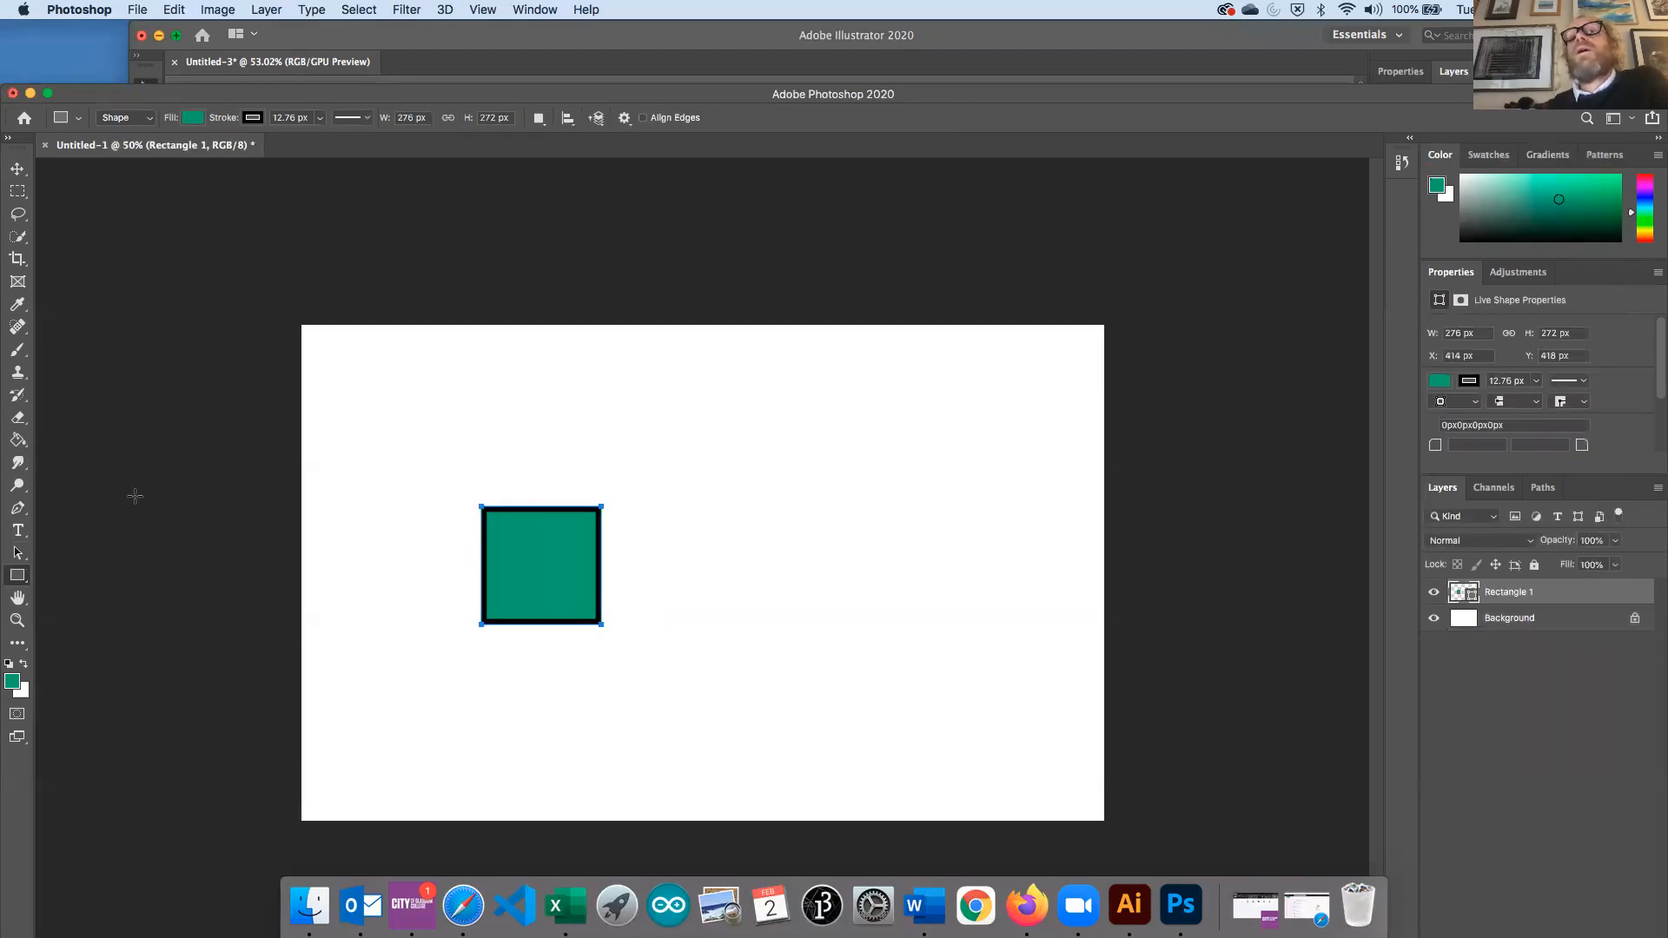
Draw a circle of about 182 px diameter to the right of the green square, with the path operation set to Combine Shapes
left_click(14, 577)
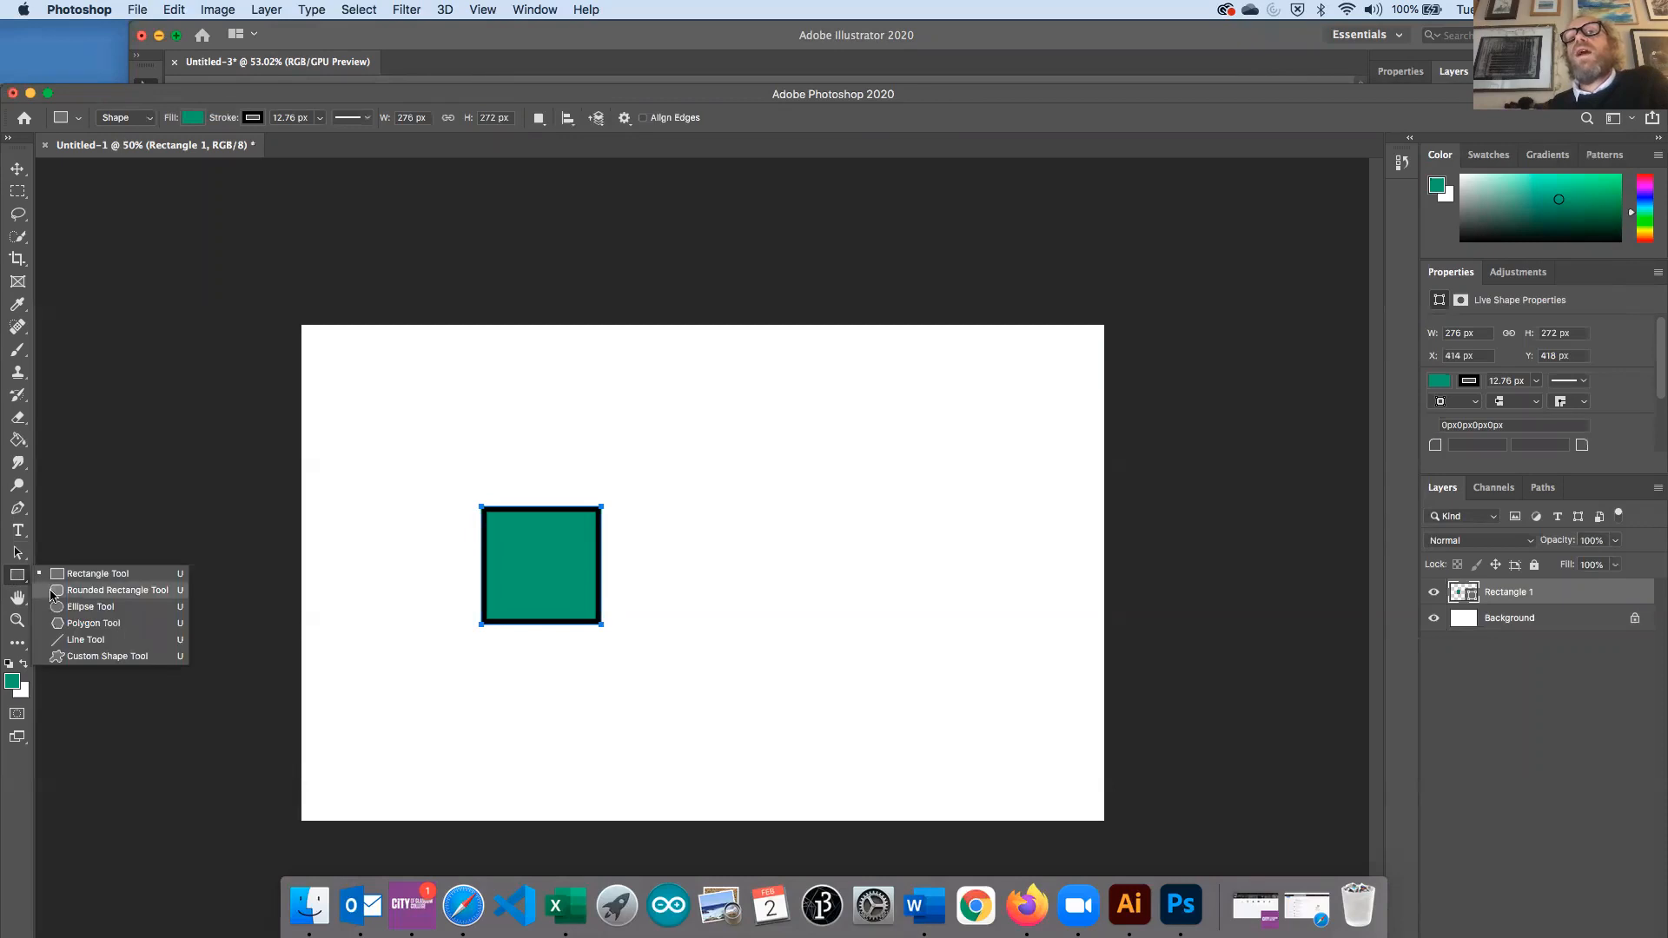
left_click(68, 605)
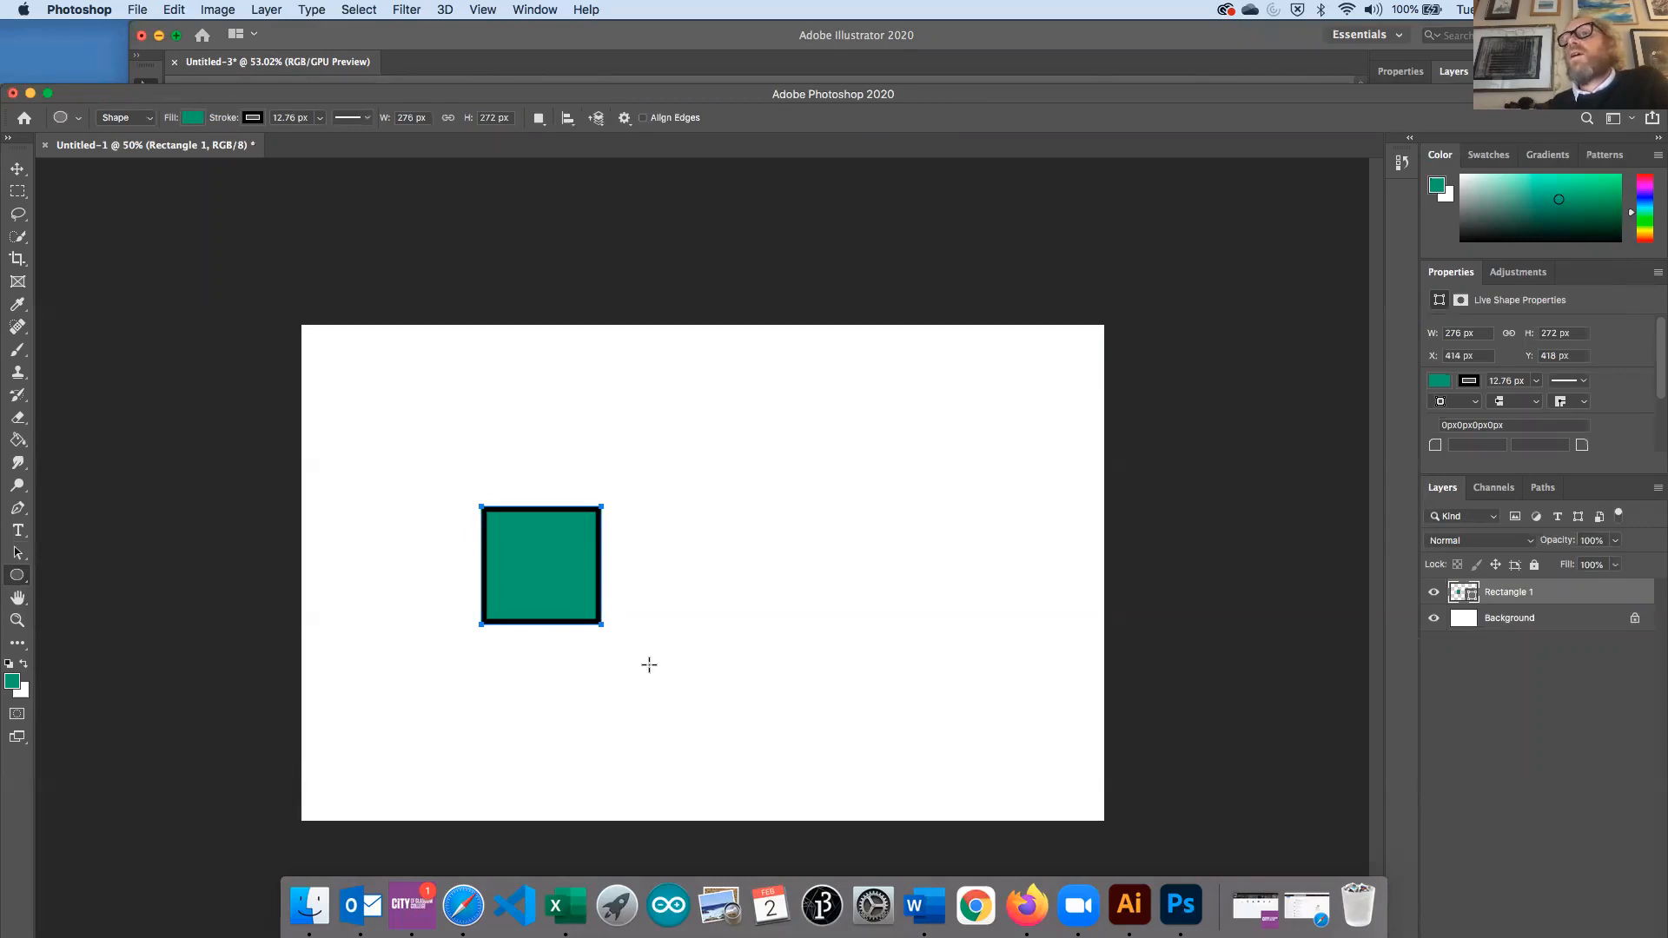
left_click_drag(678, 567, 758, 676)
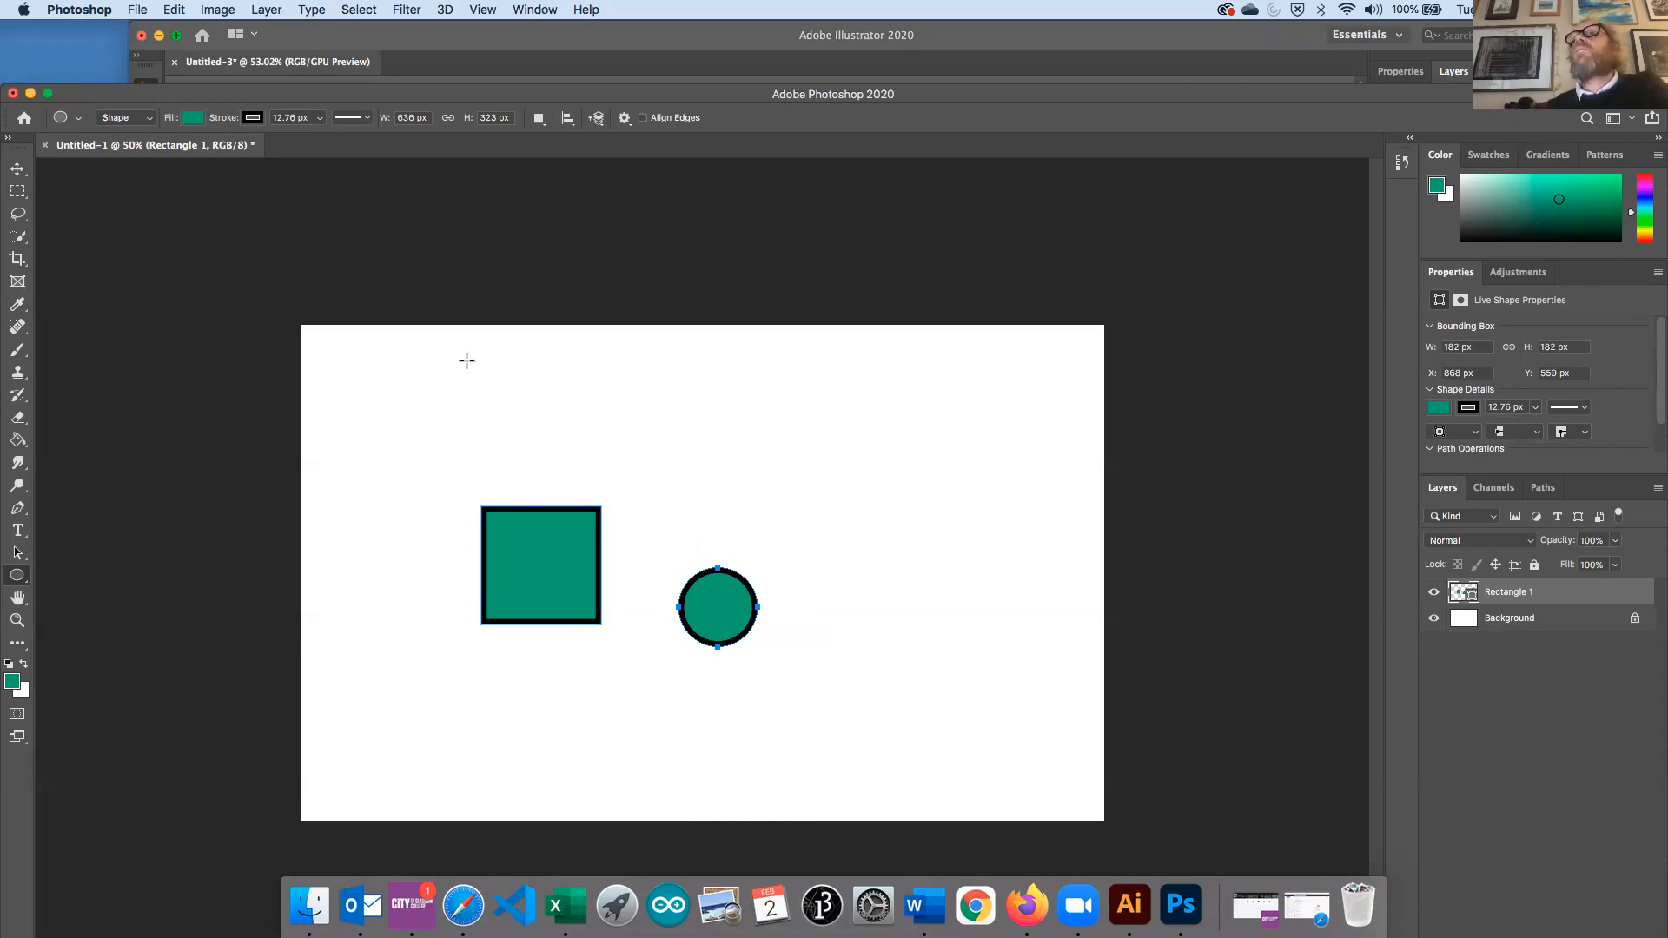
left_click(542, 120)
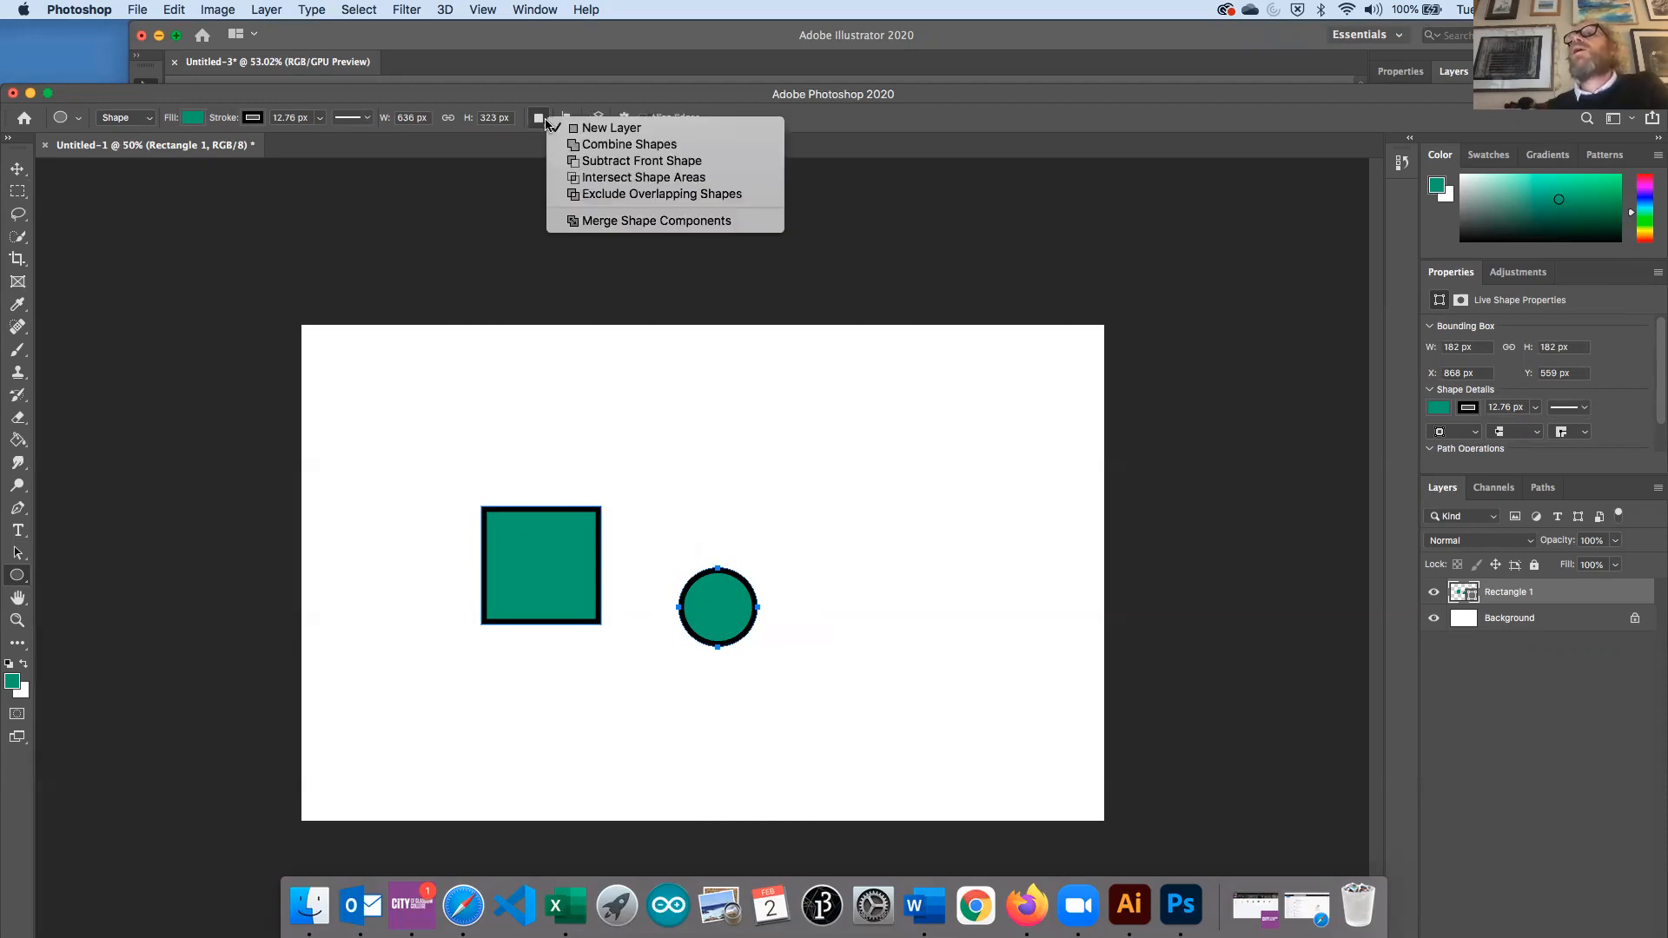
left_click(574, 145)
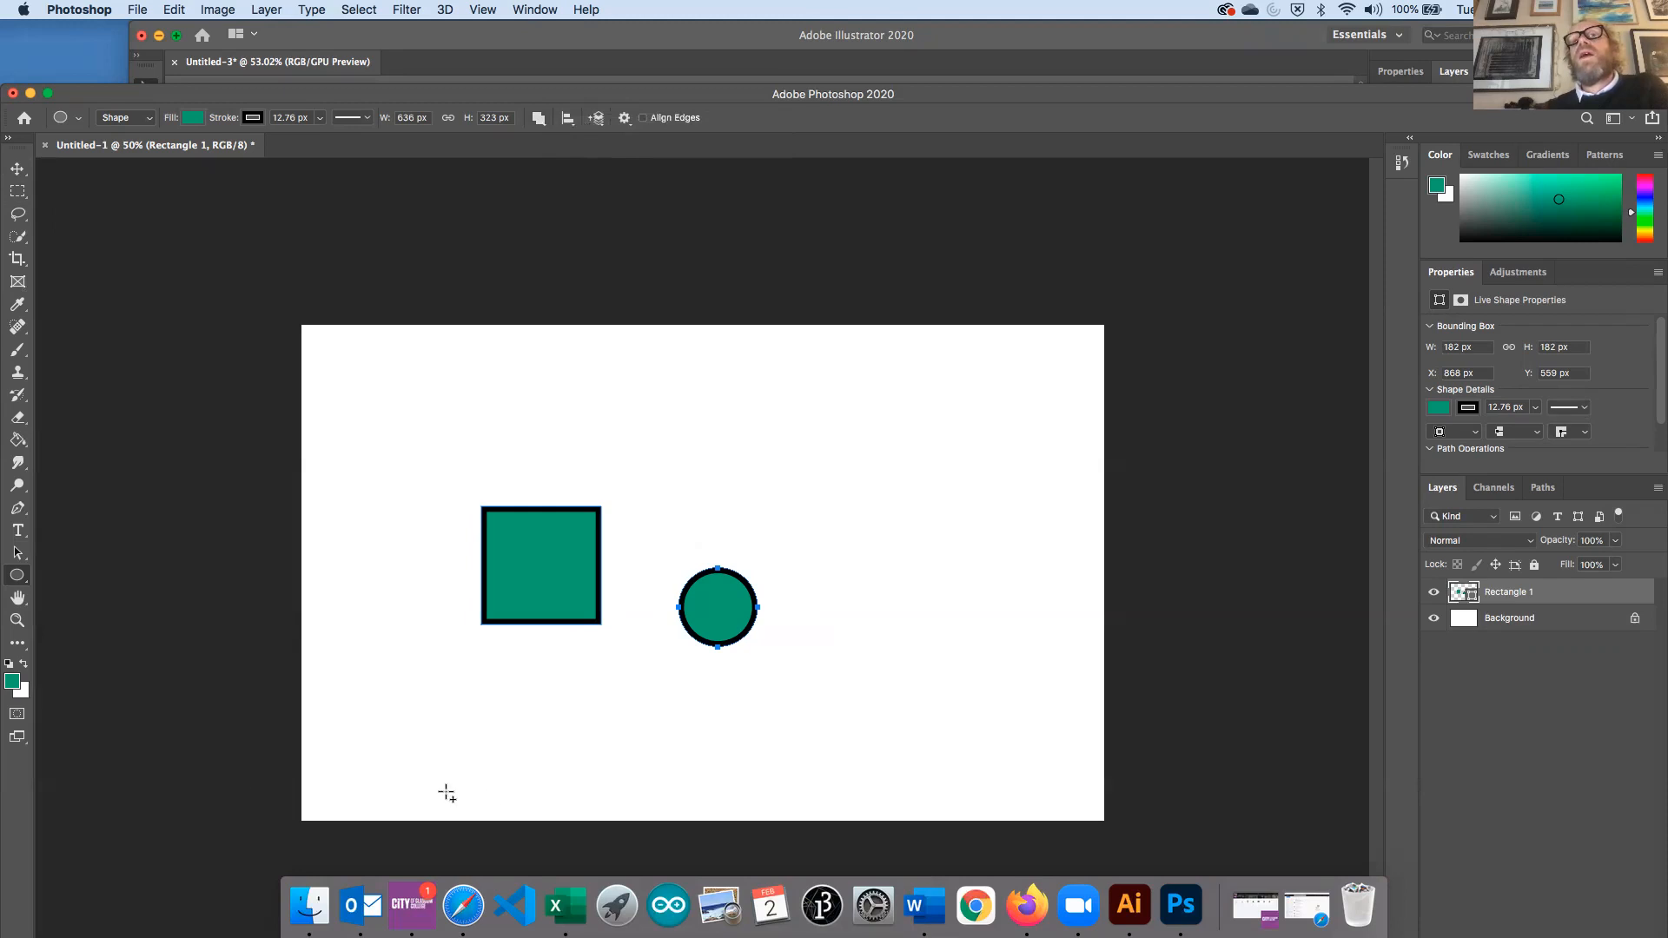
Move the circle over the middle of the square's right edge and apply Subtract Front Shape to cut it out
left_click(18, 553)
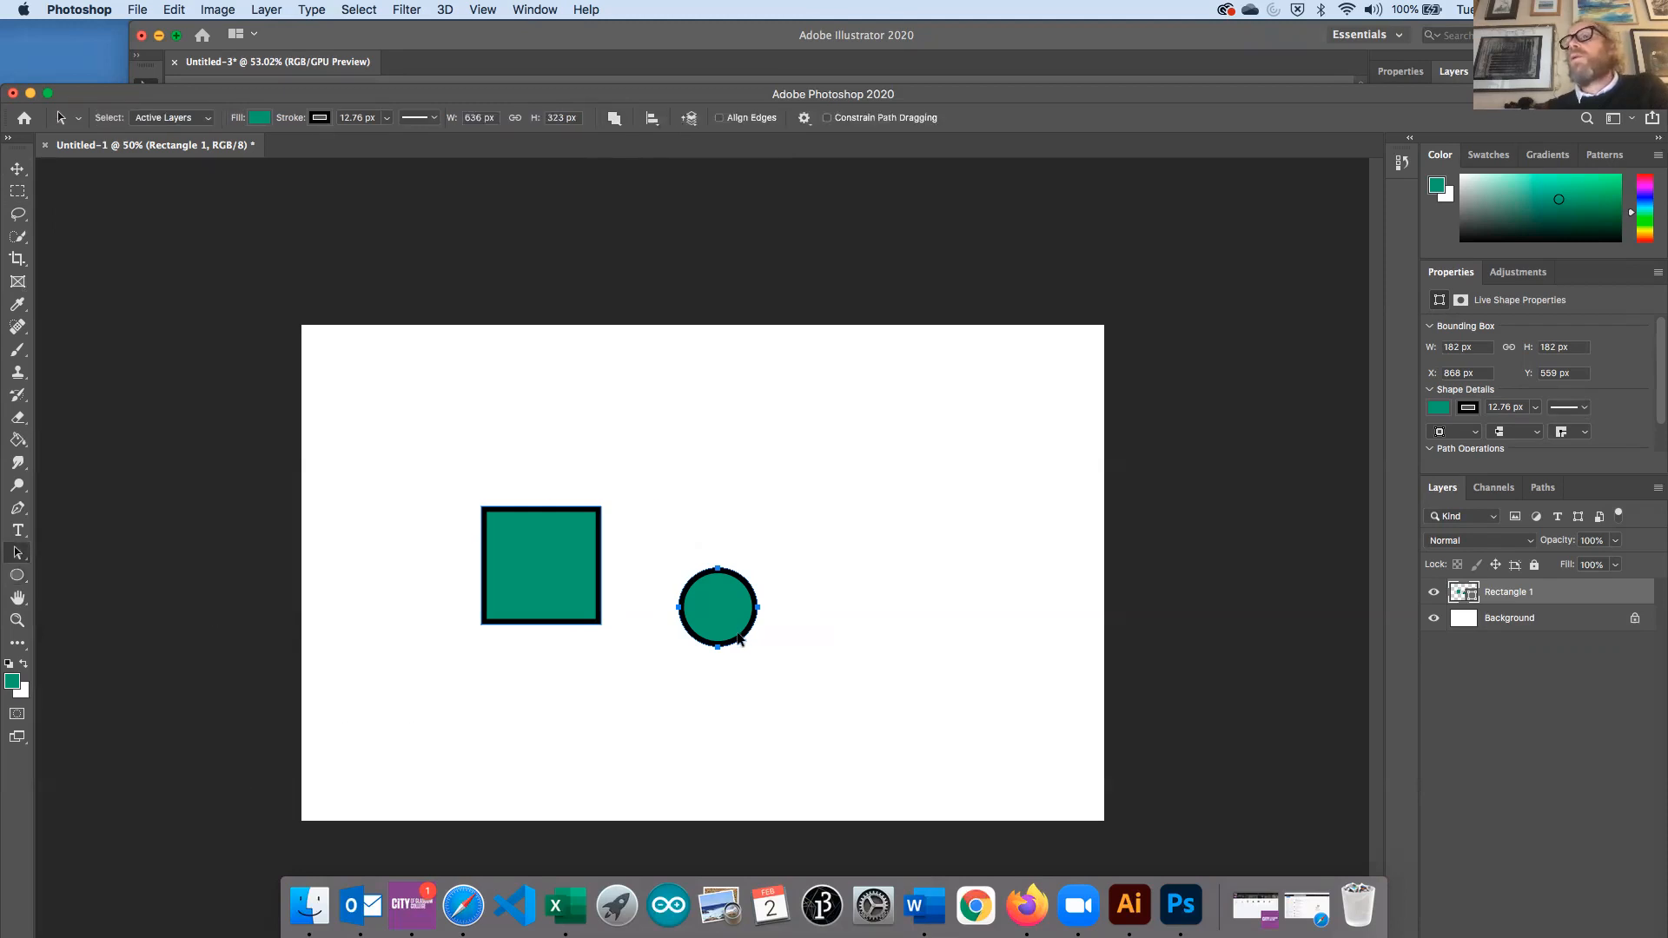
left_click_drag(734, 606, 613, 564)
left_click(614, 119)
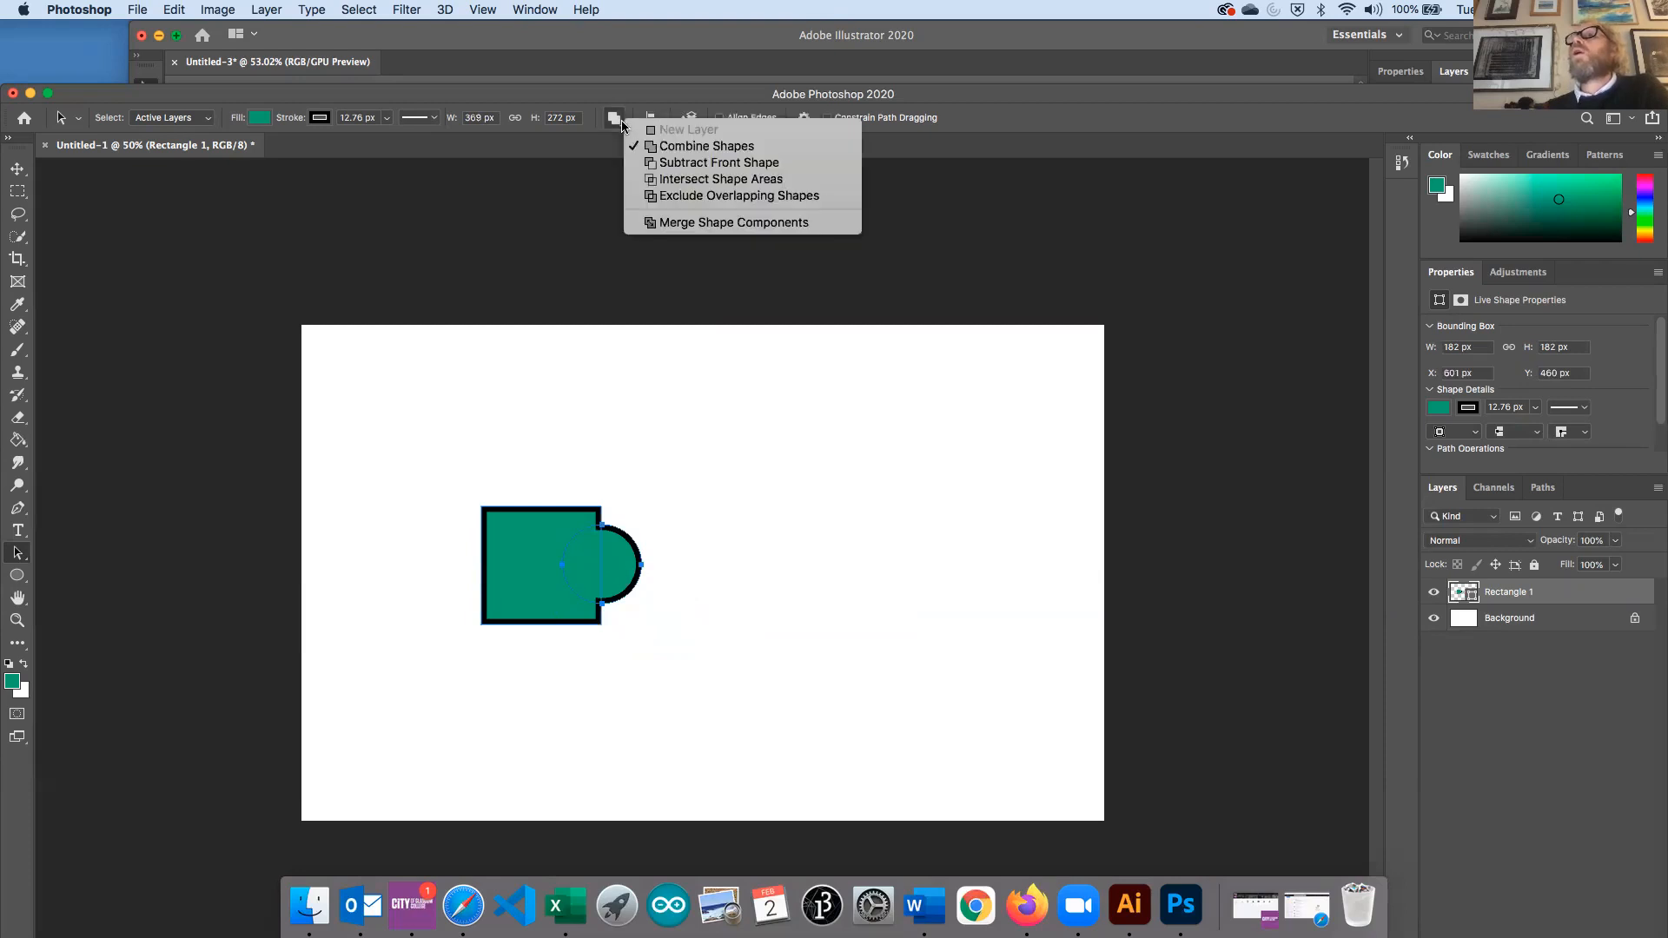
left_click(653, 165)
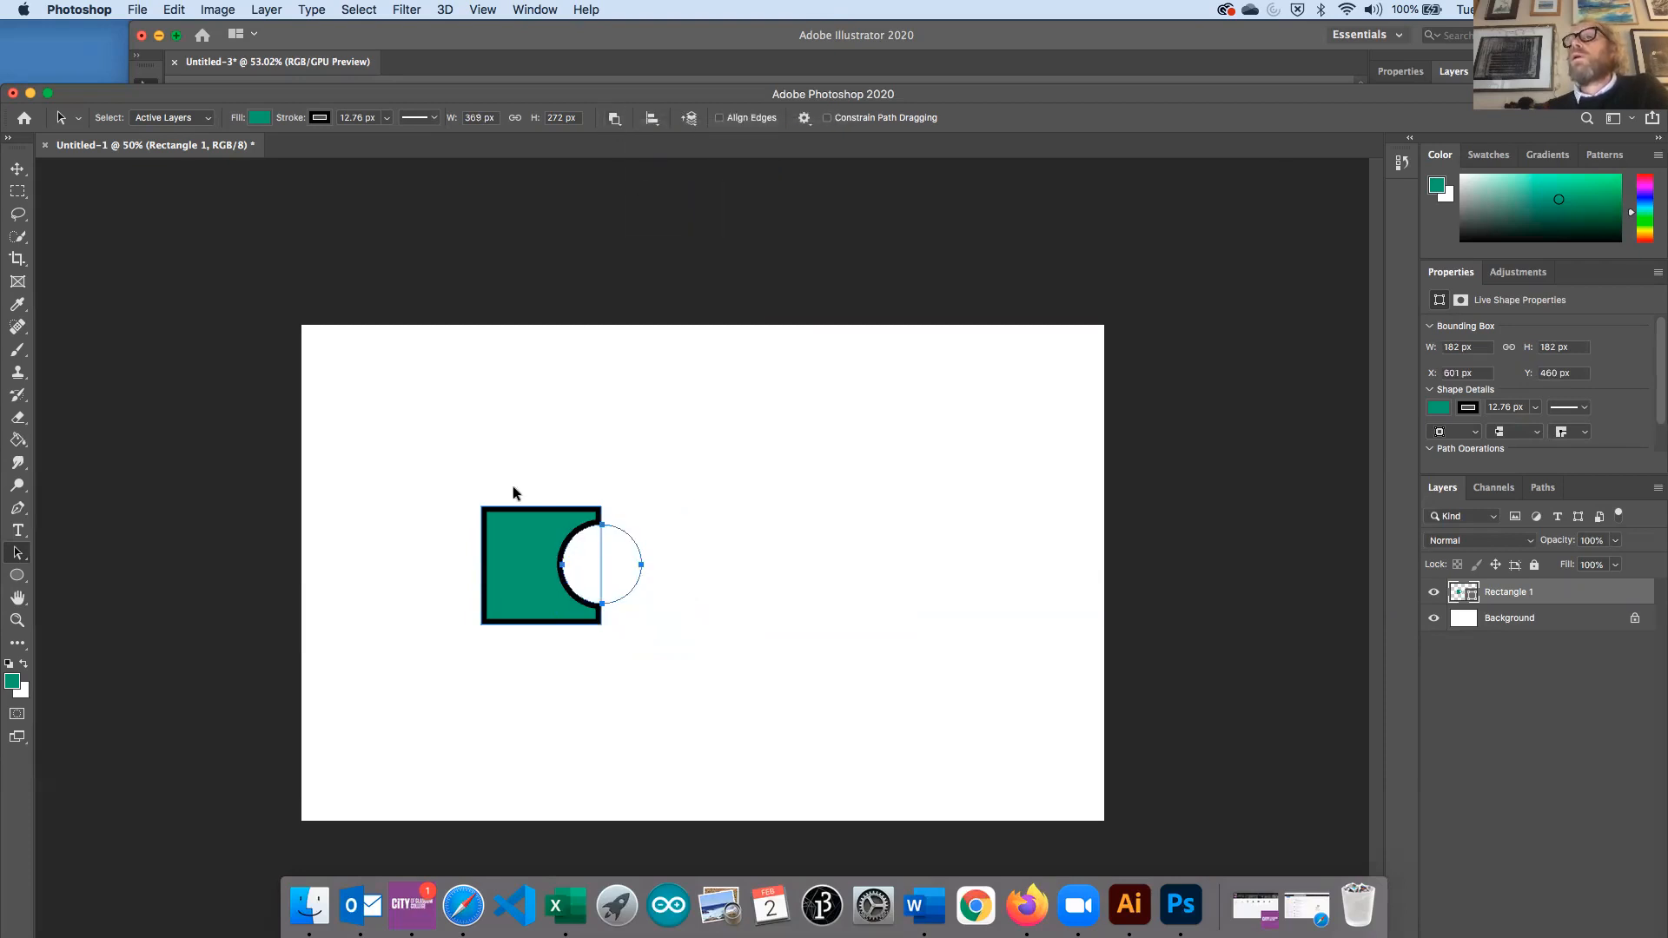
Reposition the subtracted circle over the square's lower-left corner and shift both paths to the right, keeping the corner cut-out
left_click_drag(592, 566, 565, 585)
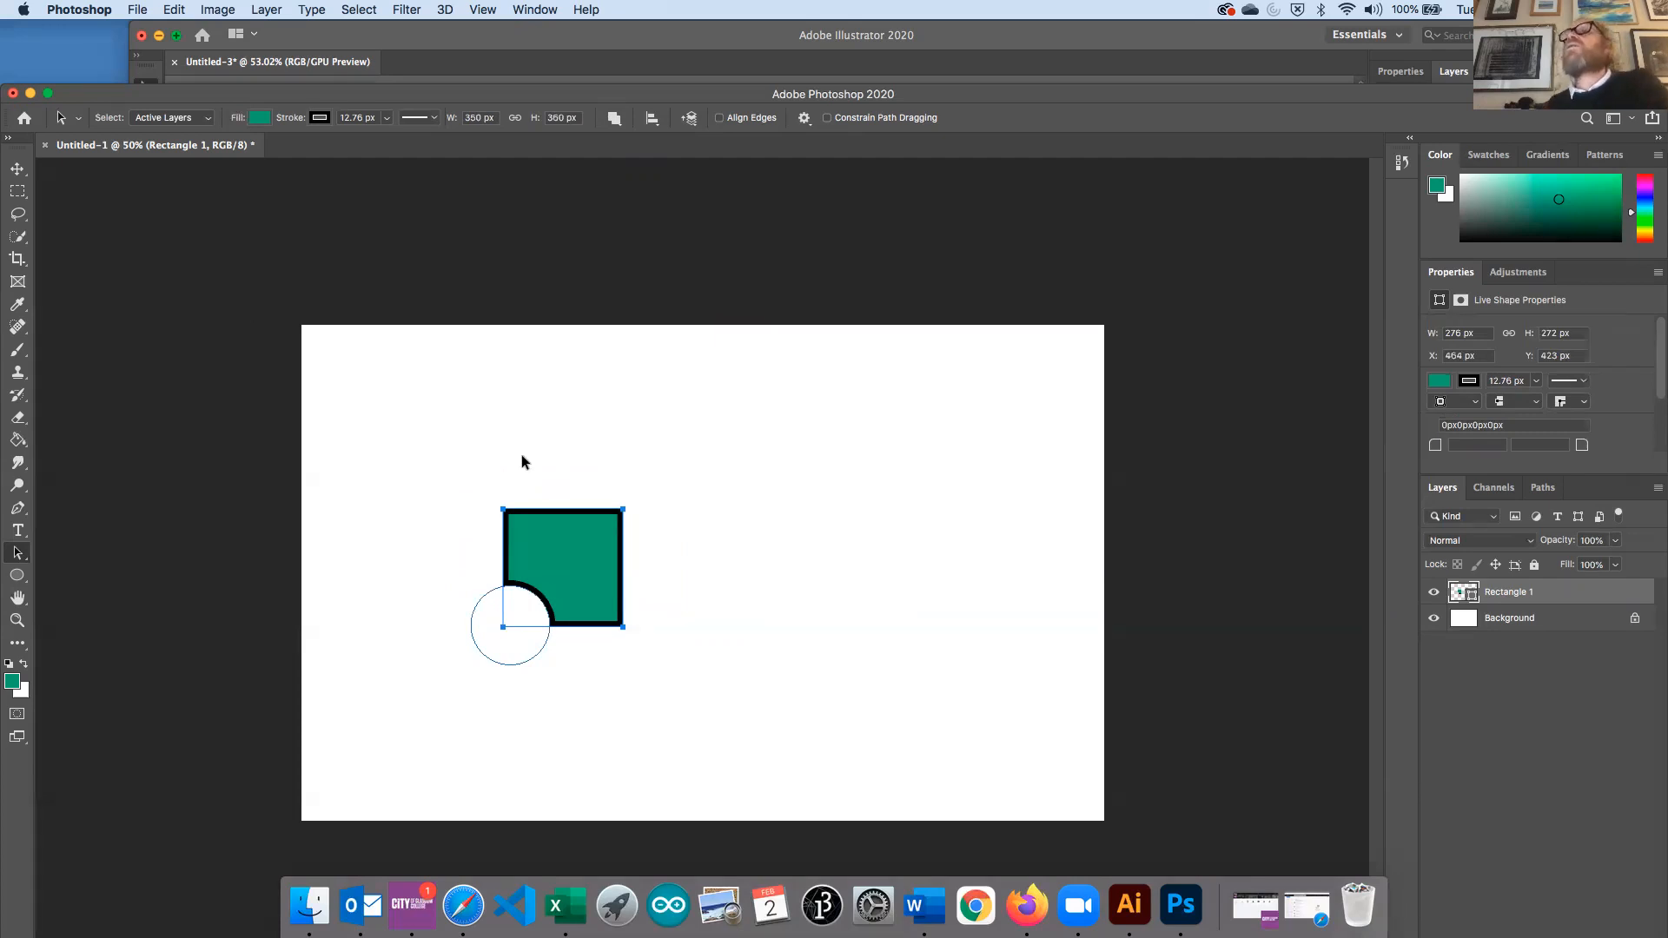
left_click(614, 118)
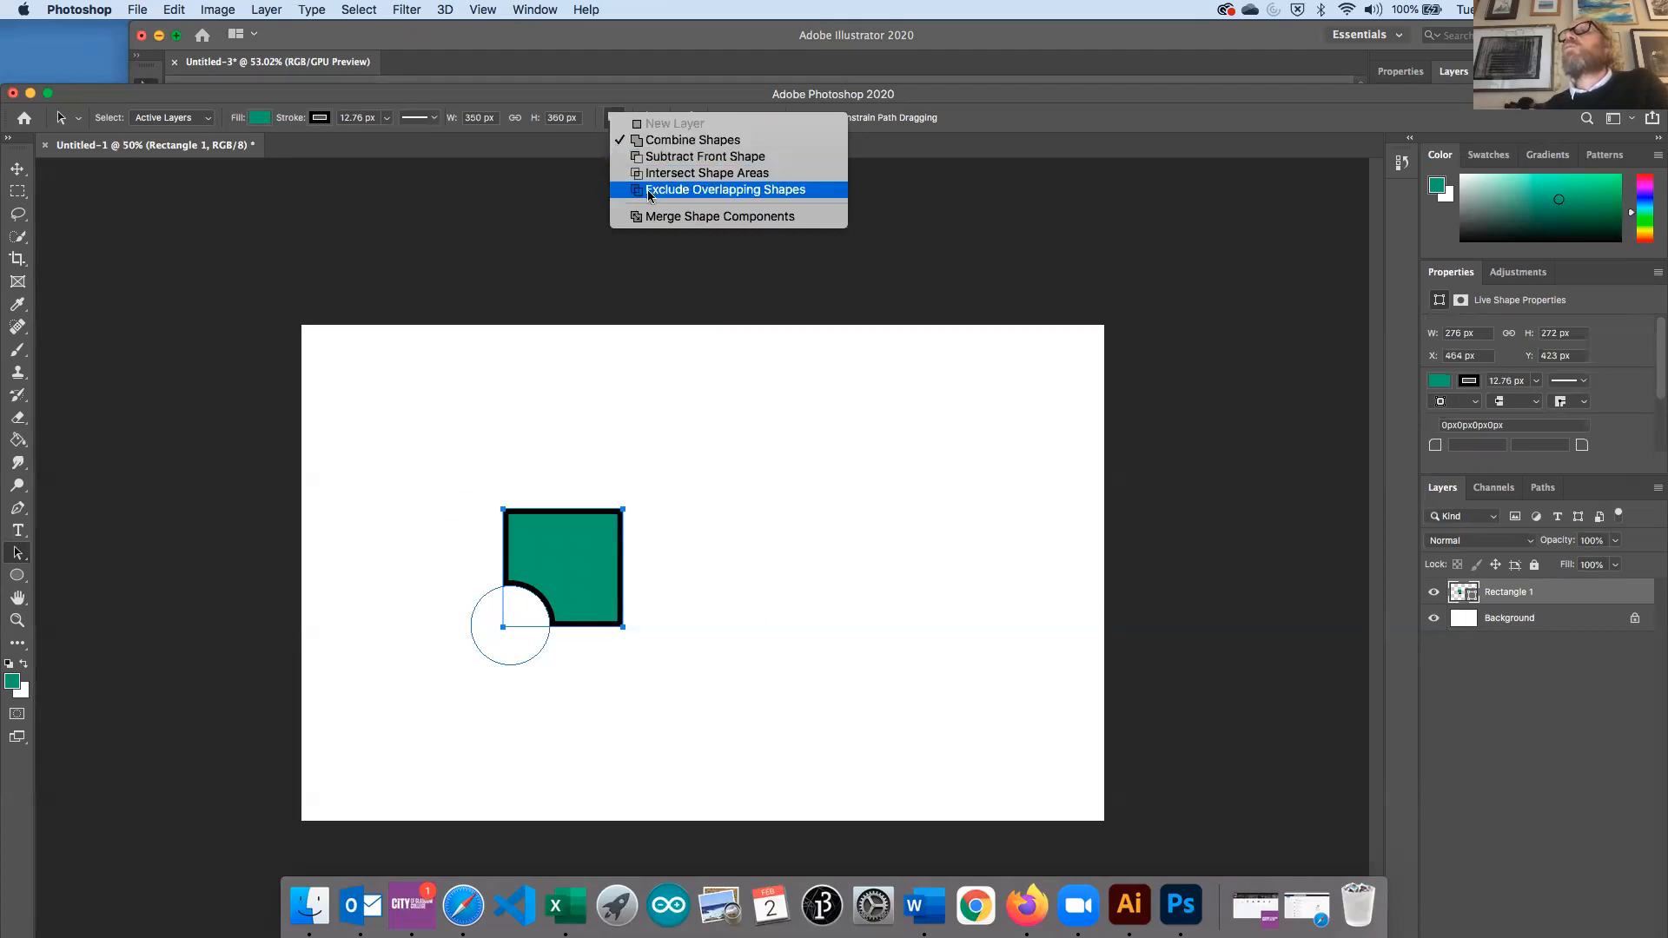
left_click(736, 545)
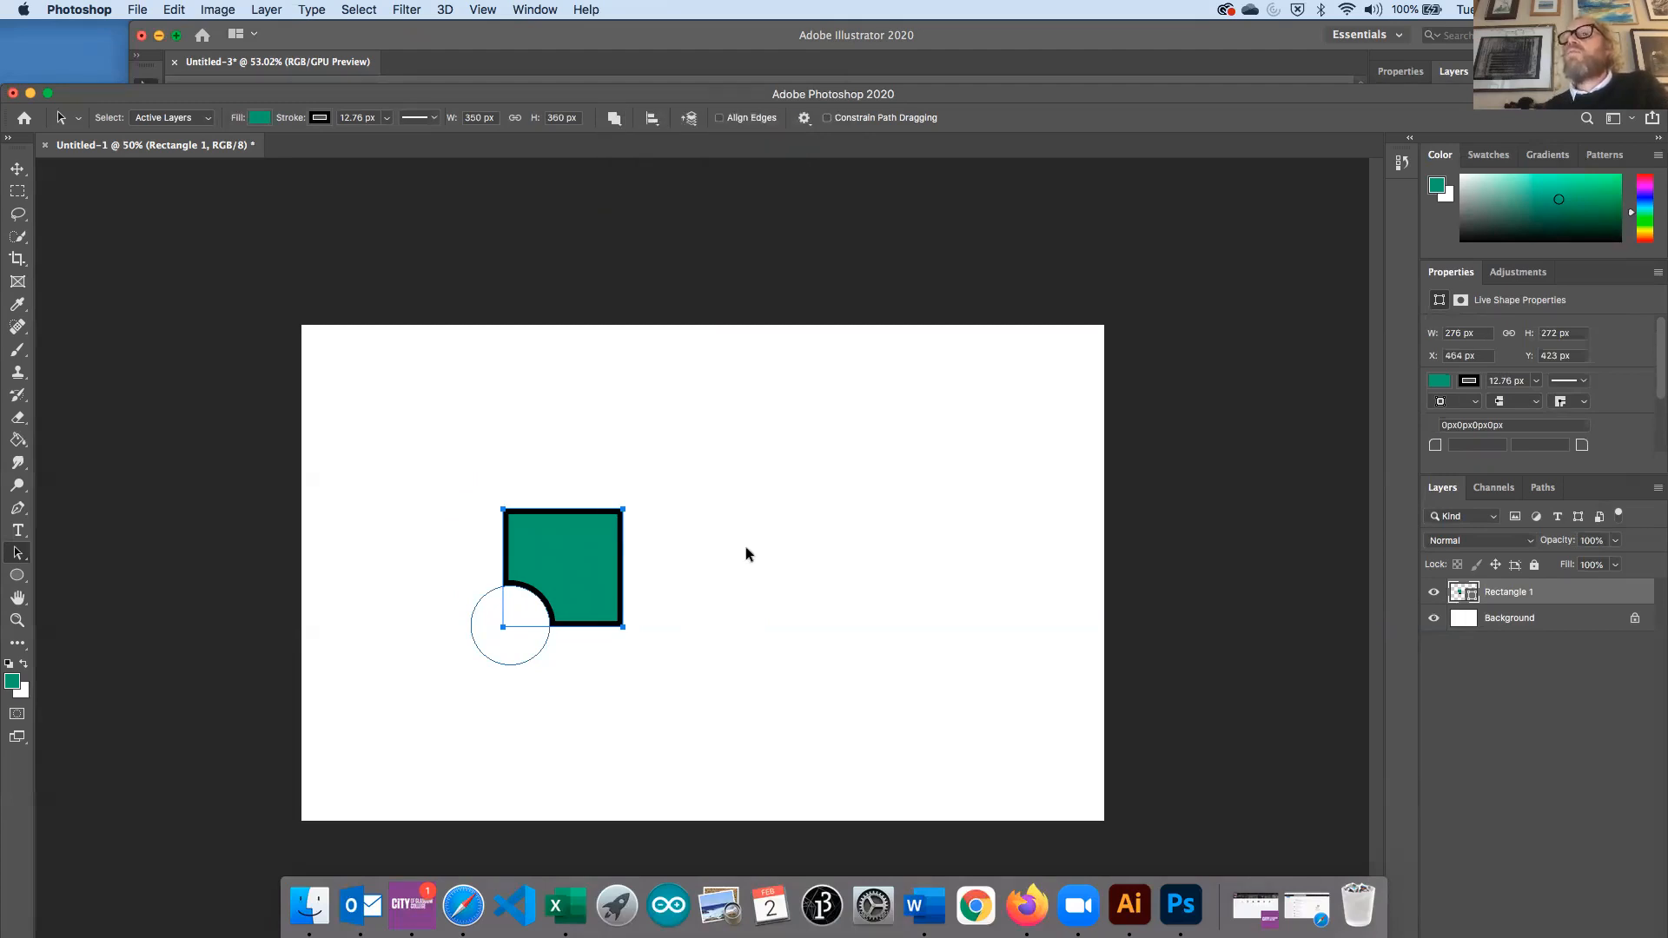
left_click_drag(590, 560, 656, 549)
left_click_drag(534, 637, 588, 624)
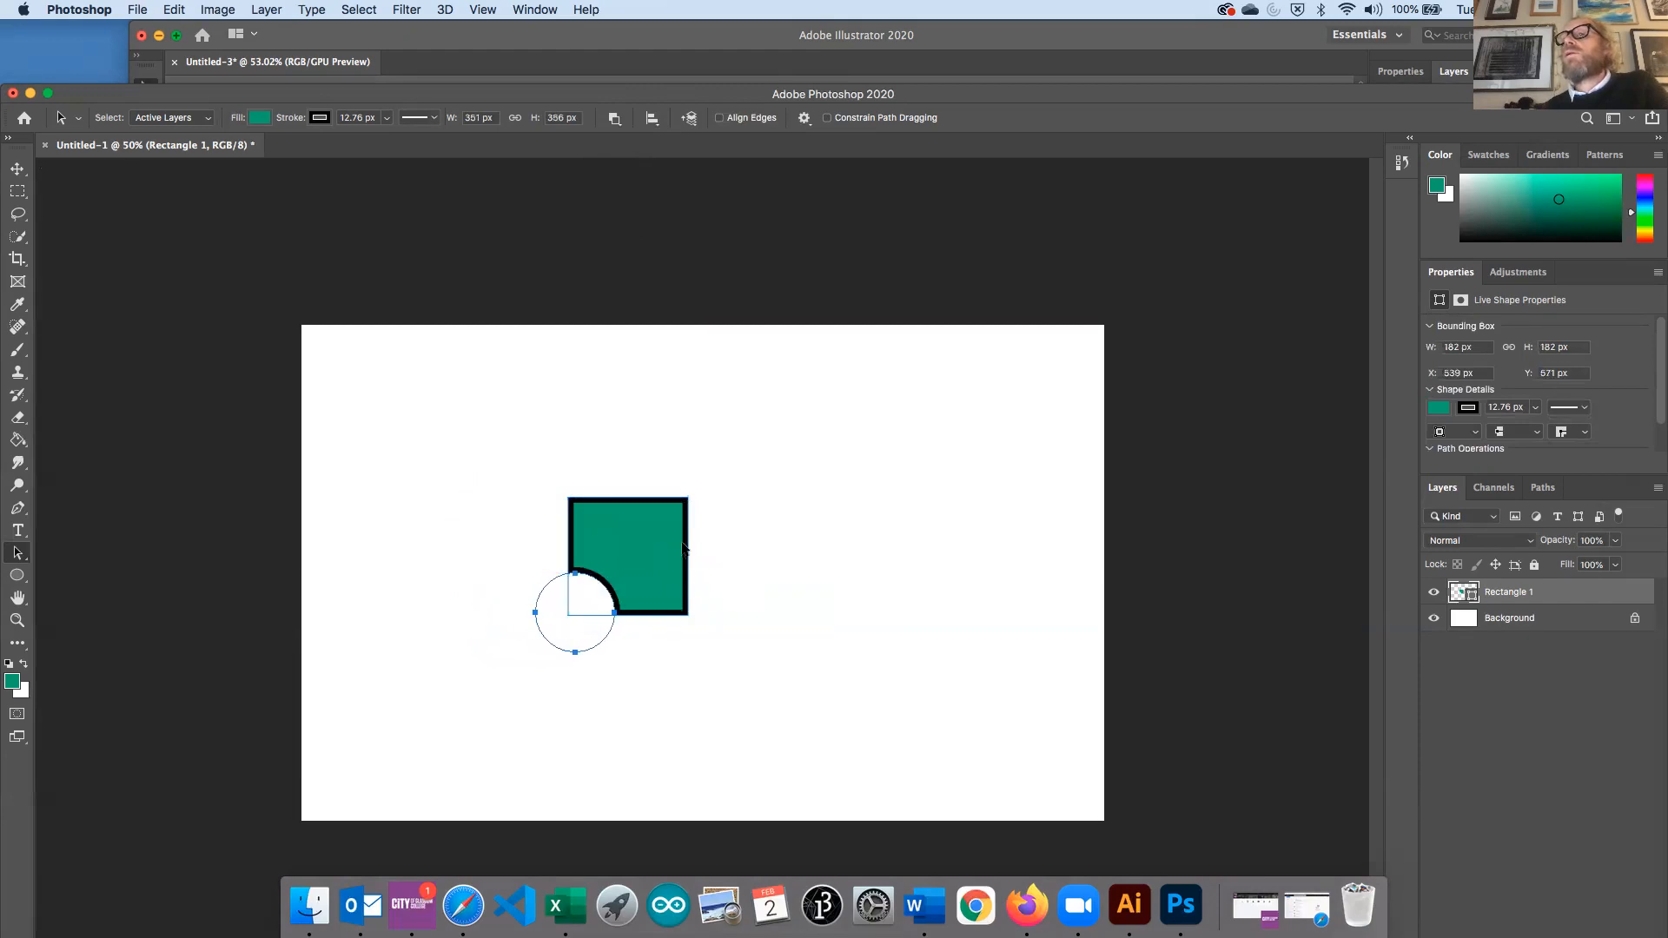